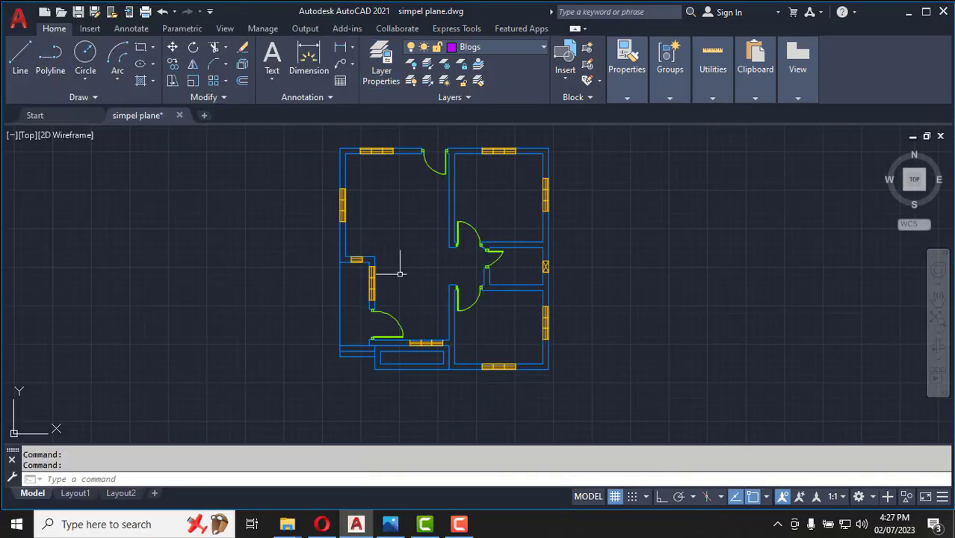
Assign the group of small furniture blocks beside the floor plan, excluding the large corner sofa, to the Blogs layer.
scroll(298, 249, "down", 5)
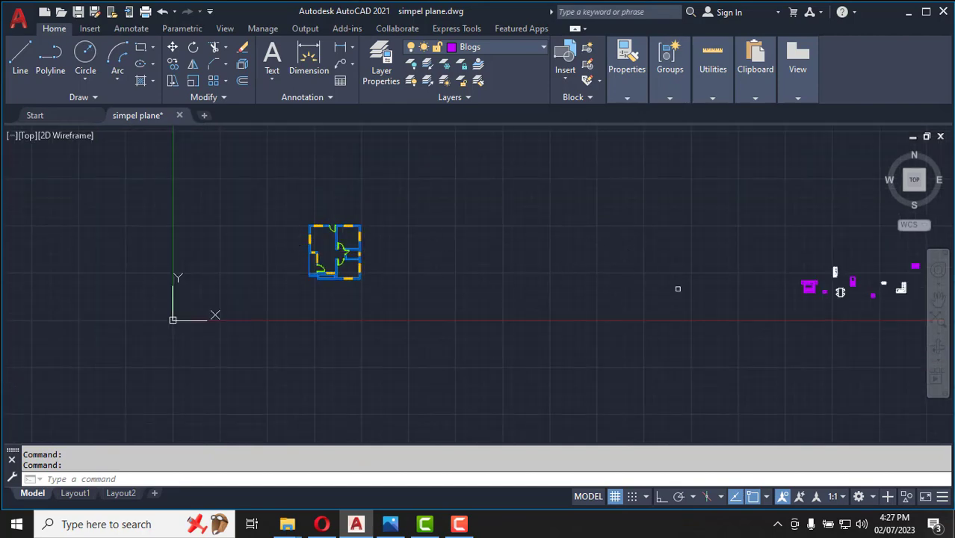
scroll(809, 296, "up", 4)
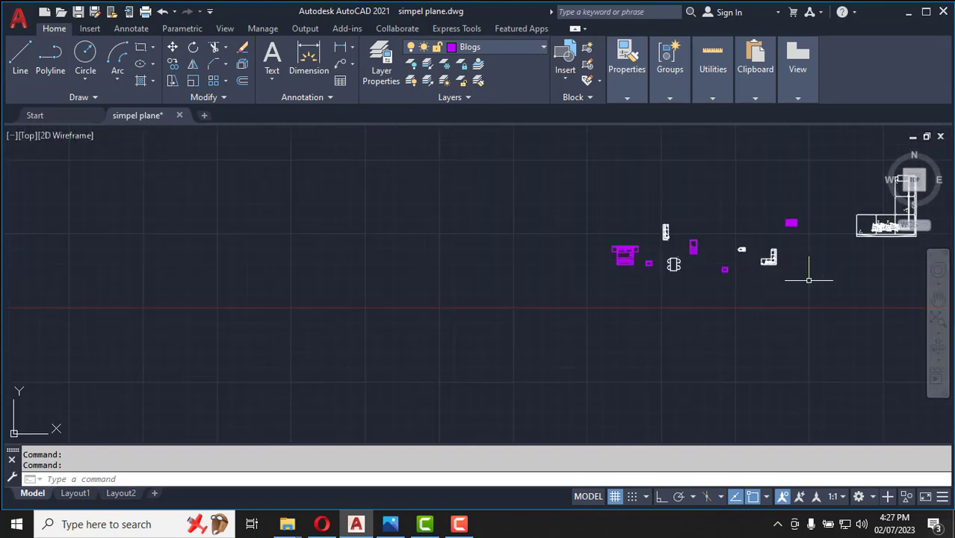
scroll(465, 263, "down", 2)
left_click_drag(399, 145, 629, 270)
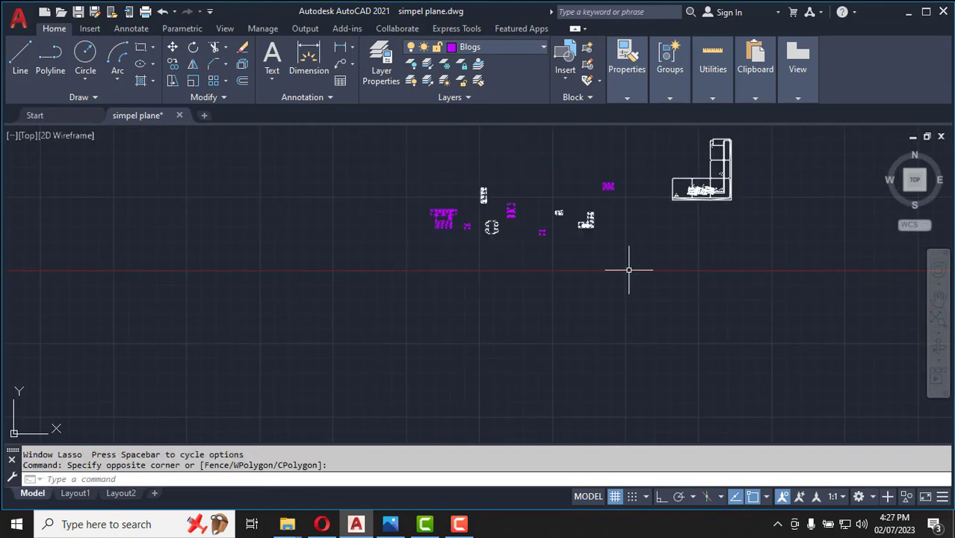
left_click(528, 48)
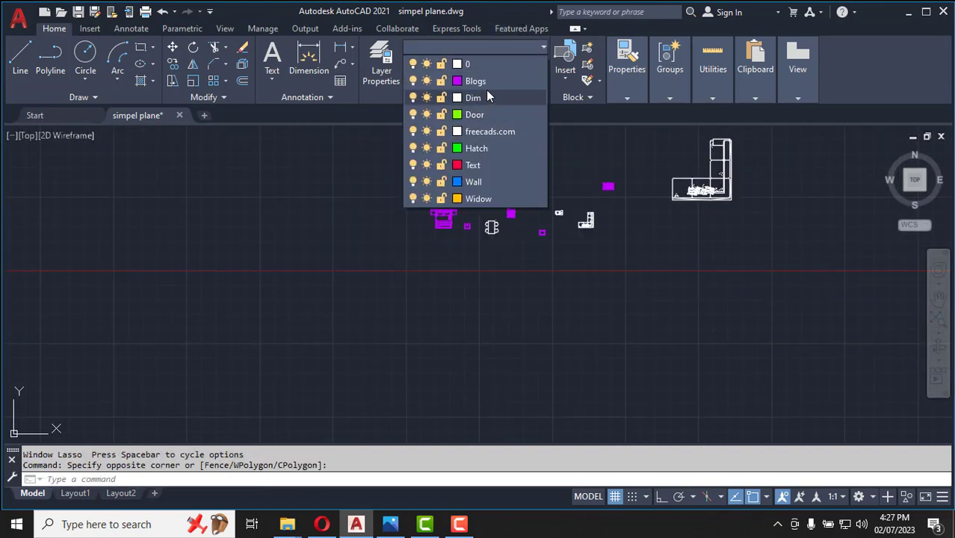
left_click(487, 82)
left_click(636, 258)
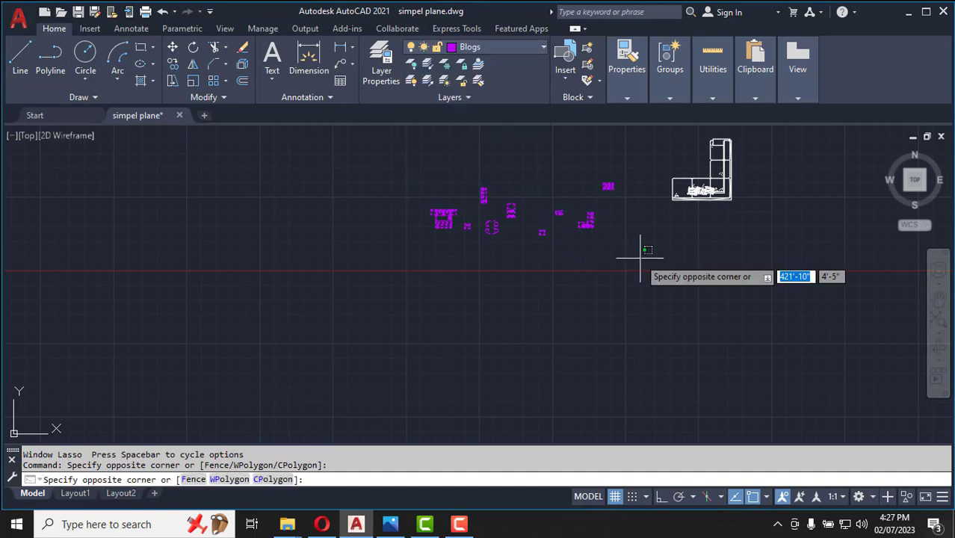
key("Escape")
Copy the double bed with nightstands into the upper-right bedroom, with its headboard against the top wall at the window.
scroll(445, 224, "up", 8)
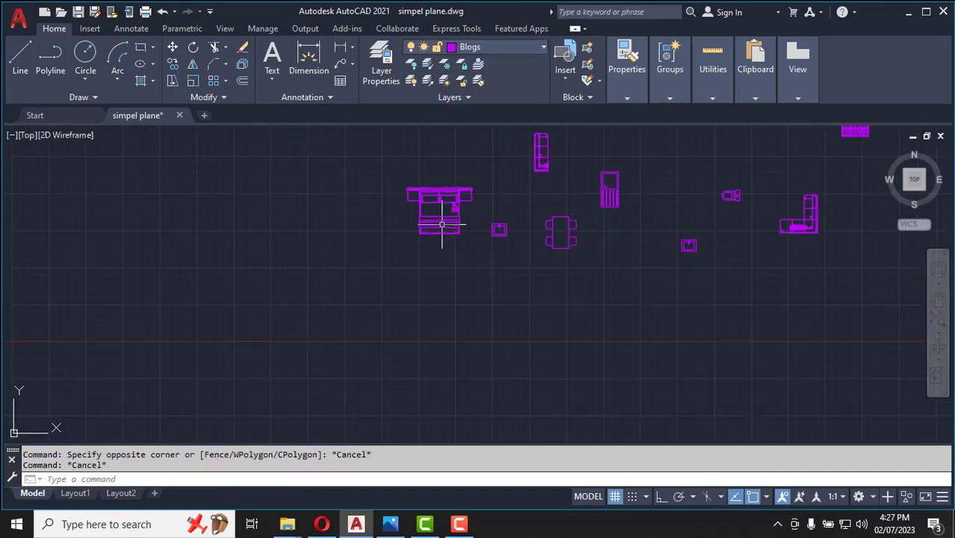
scroll(371, 225, "down", 4)
scroll(341, 165, "up", 4)
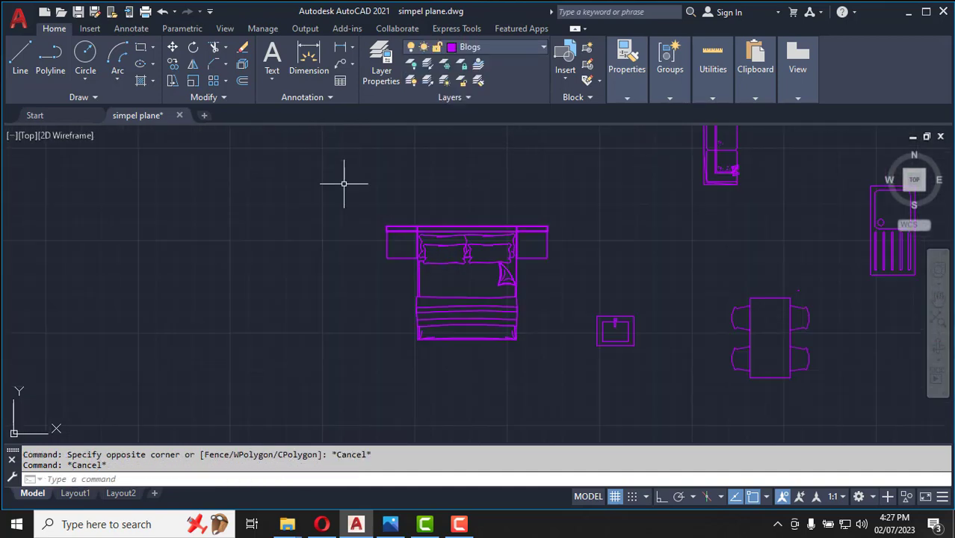
left_click(345, 181)
left_click(572, 384)
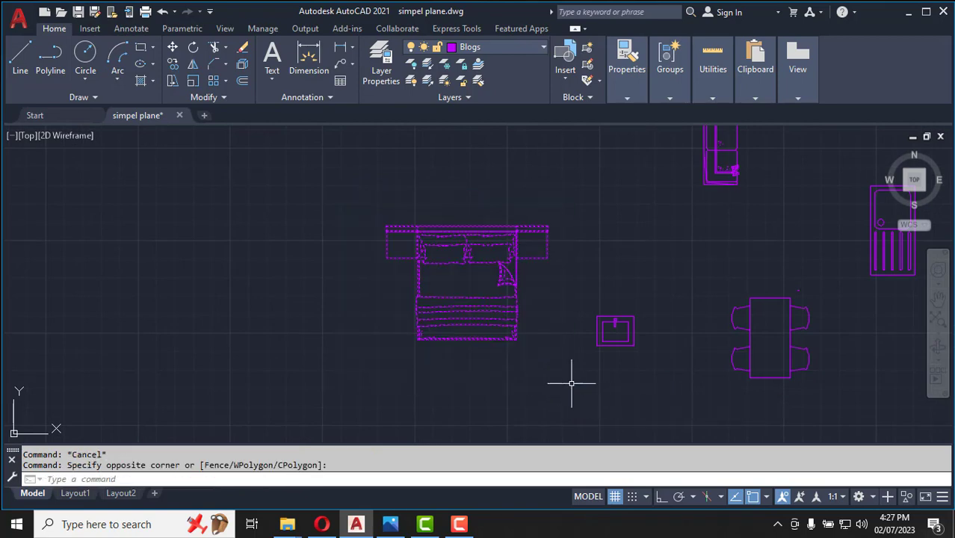
left_click(173, 66)
left_click(473, 211)
scroll(661, 286, "down", 5)
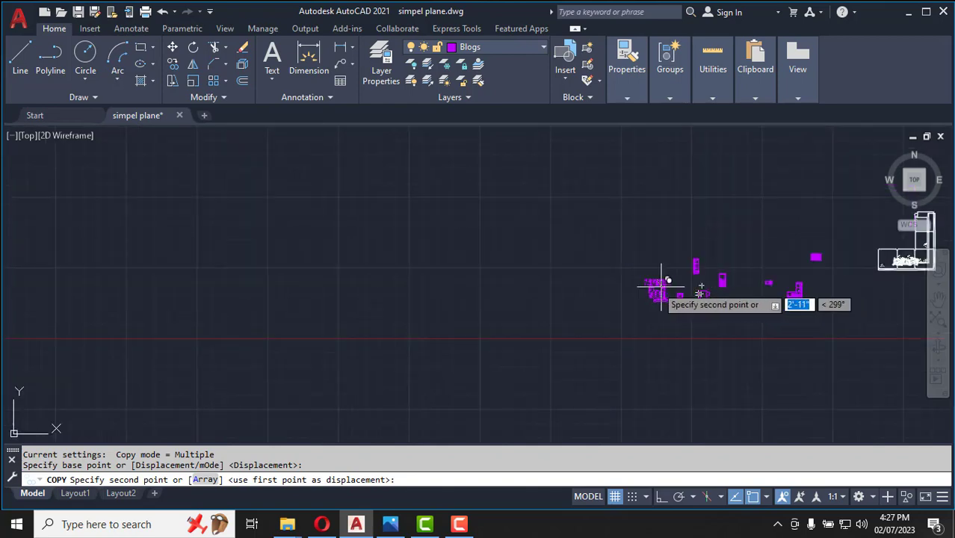
scroll(650, 280, "down", 2)
scroll(430, 252, "up", 6)
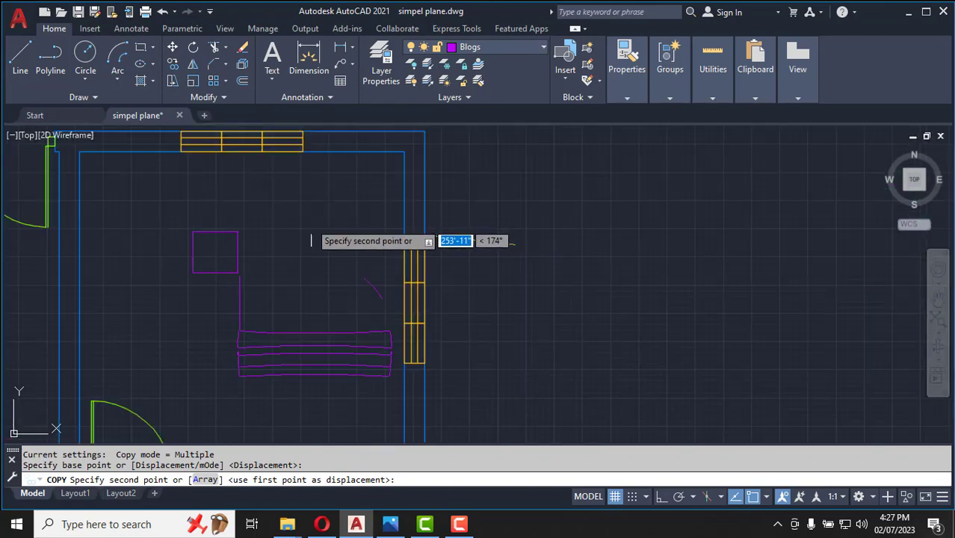
left_click(273, 150)
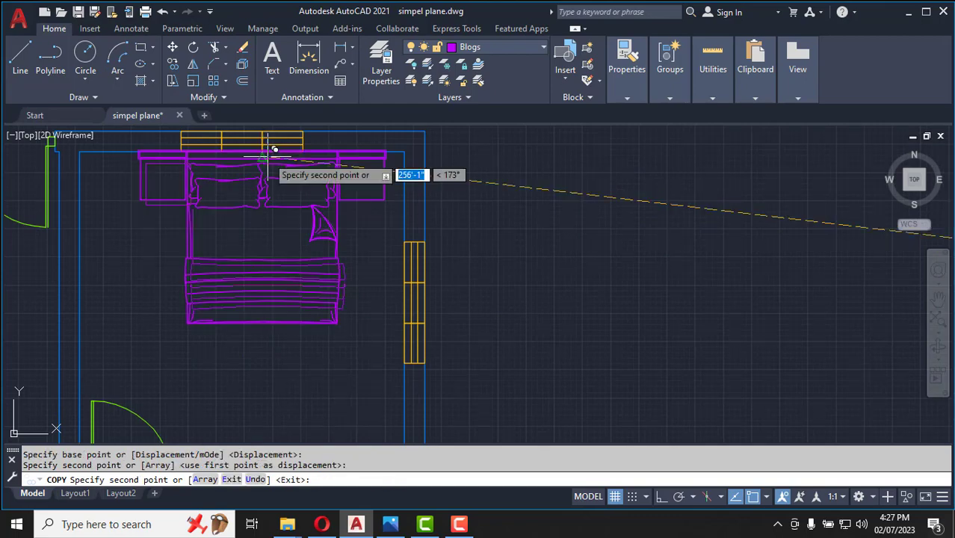
Place a second copy of the double bed outside the plan, beside the lower-right bedroom, and end copying.
scroll(337, 200, "down", 5)
scroll(388, 255, "up", 4)
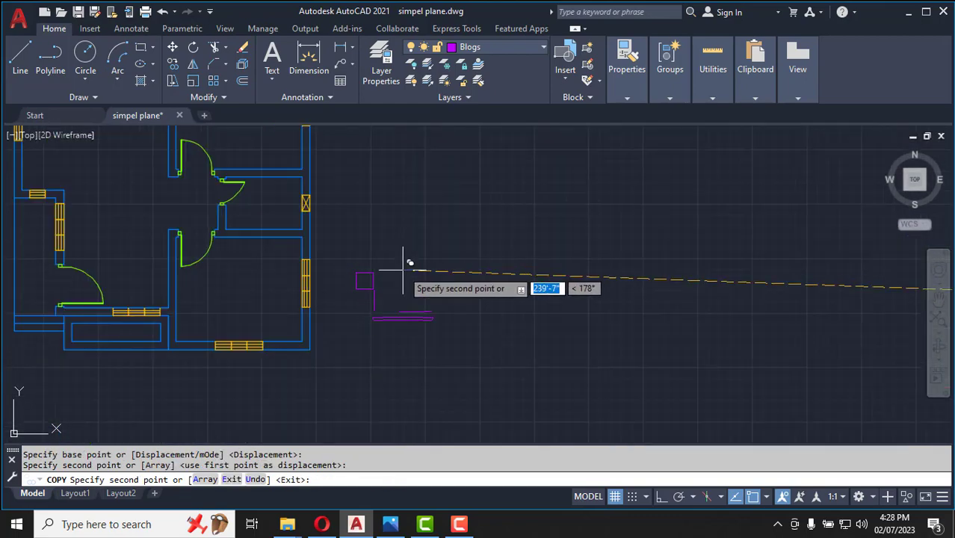
left_click(405, 267)
key("Escape")
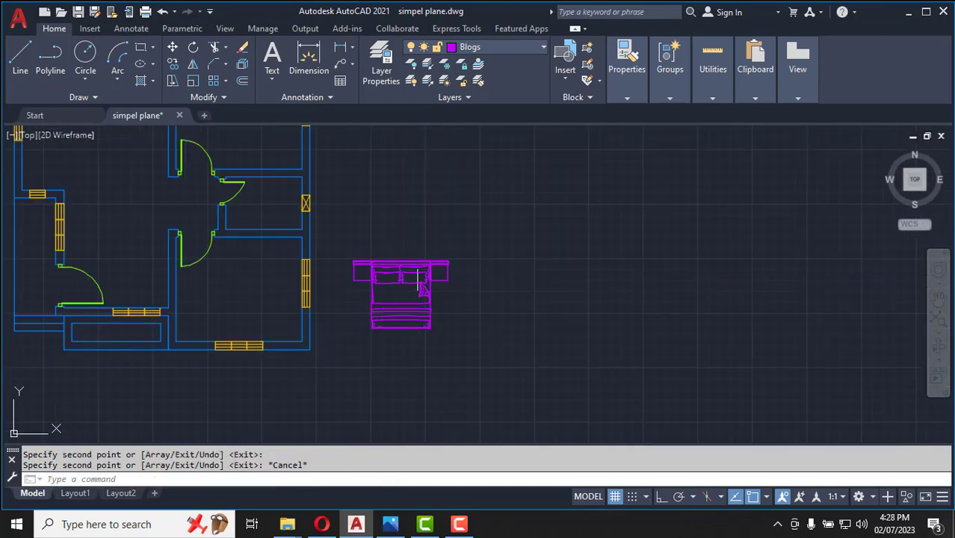
Rotate the bed copy outside the plan by 270° with Ortho on, so its headboard faces right.
left_click(345, 241)
left_click(462, 334)
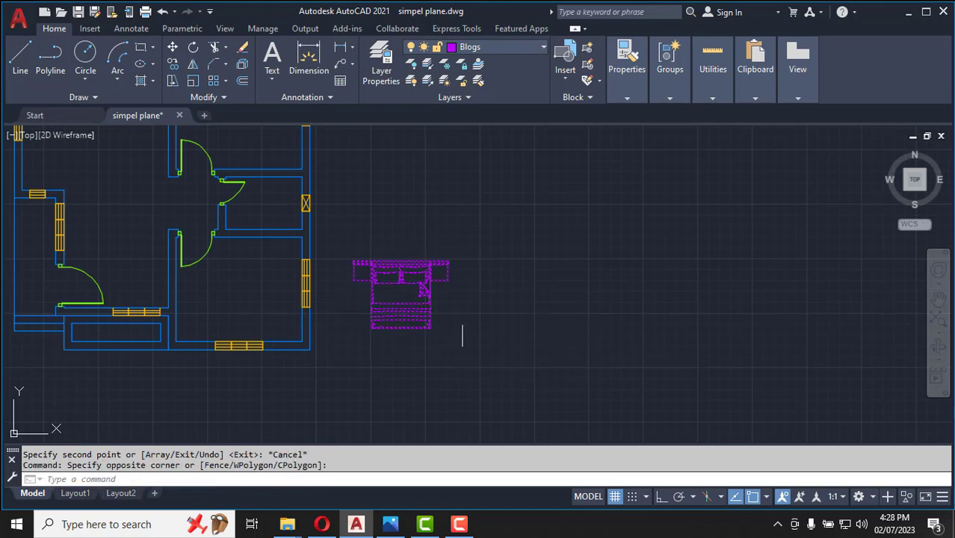
left_click(193, 49)
left_click(464, 314)
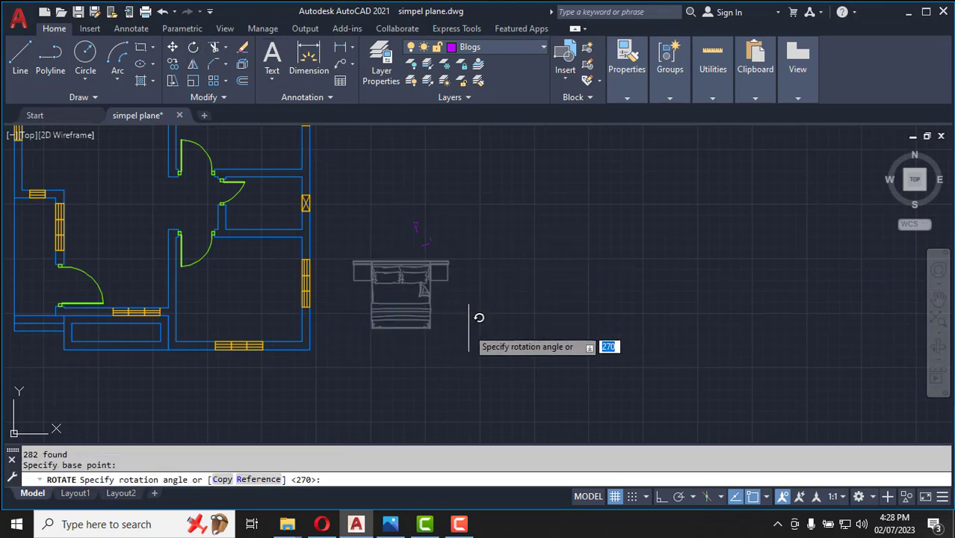
key("F8")
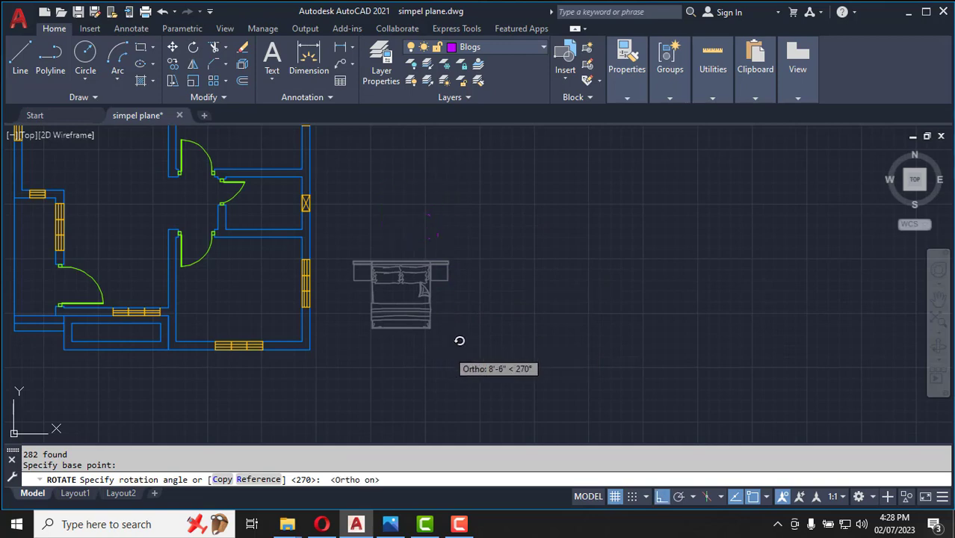
left_click(453, 363)
Move the rotated bed into the lower-right bedroom, with the headboard's middle against the inner face of the right wall.
left_click(349, 146)
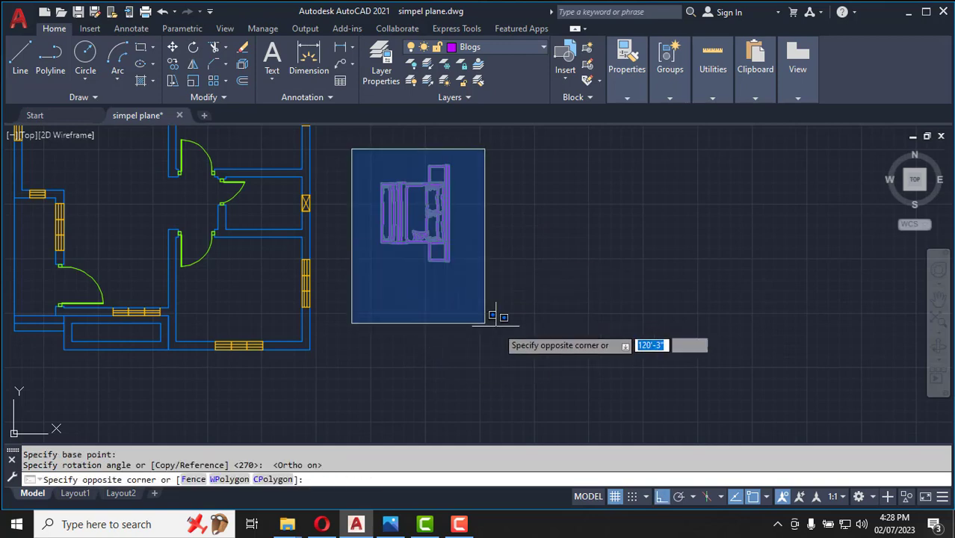
left_click(486, 324)
left_click(172, 49)
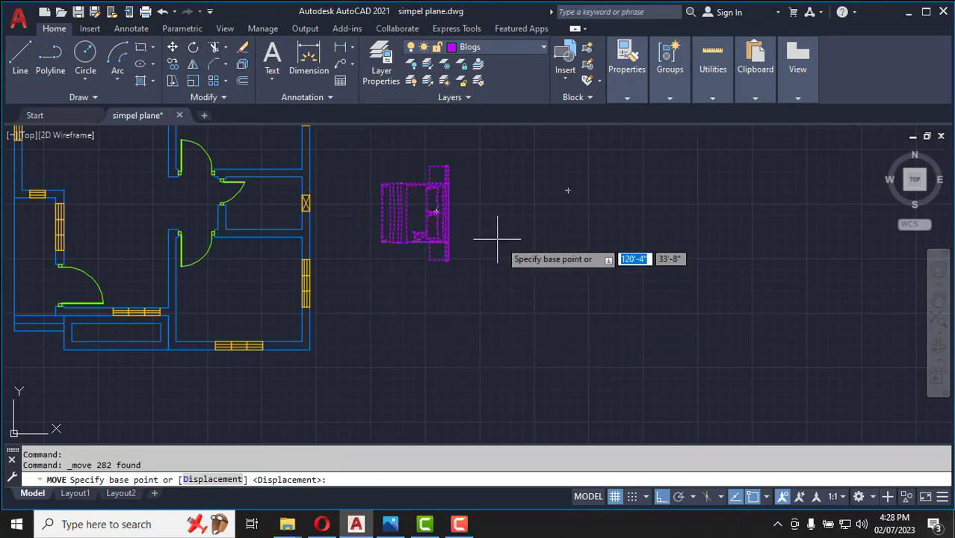
left_click(445, 215)
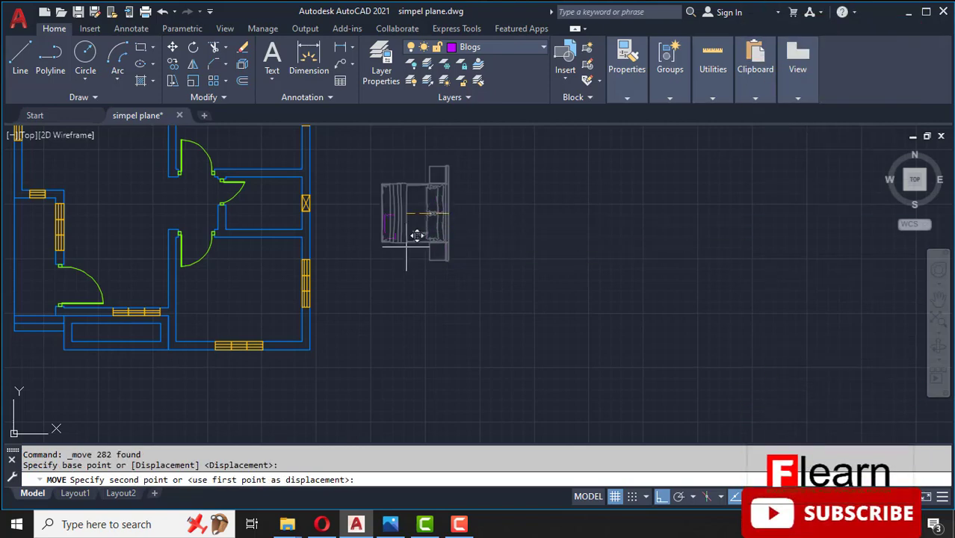
scroll(329, 299, "up", 5)
scroll(317, 321, "down", 4)
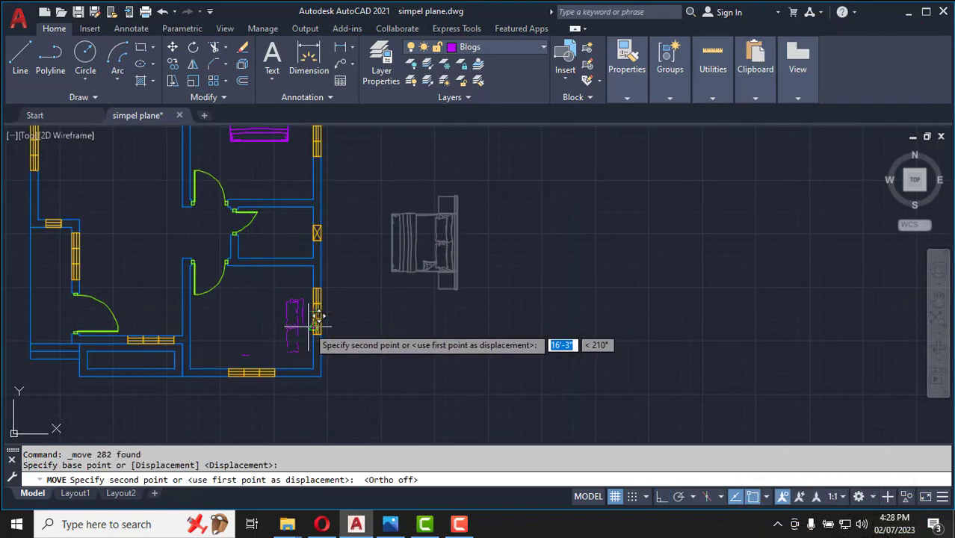
left_click(312, 319)
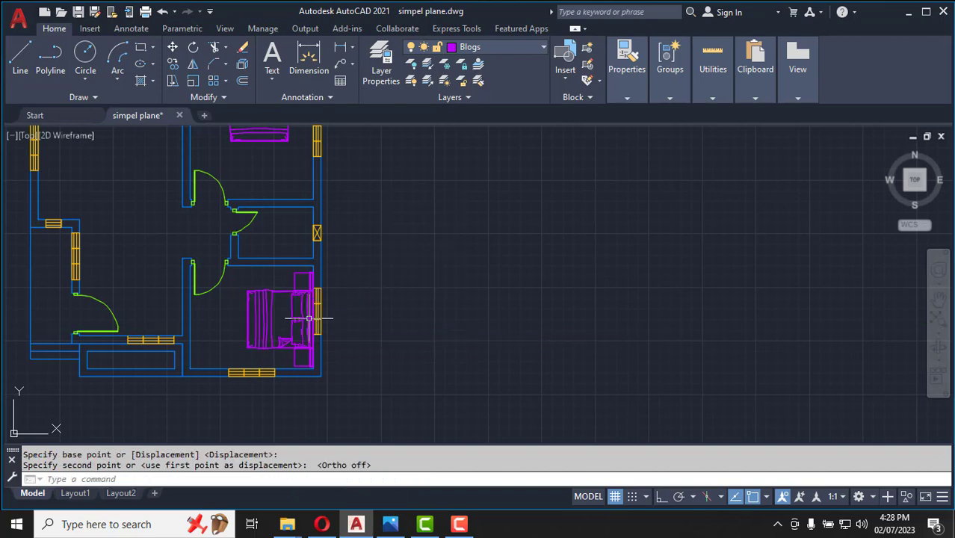
key("Escape")
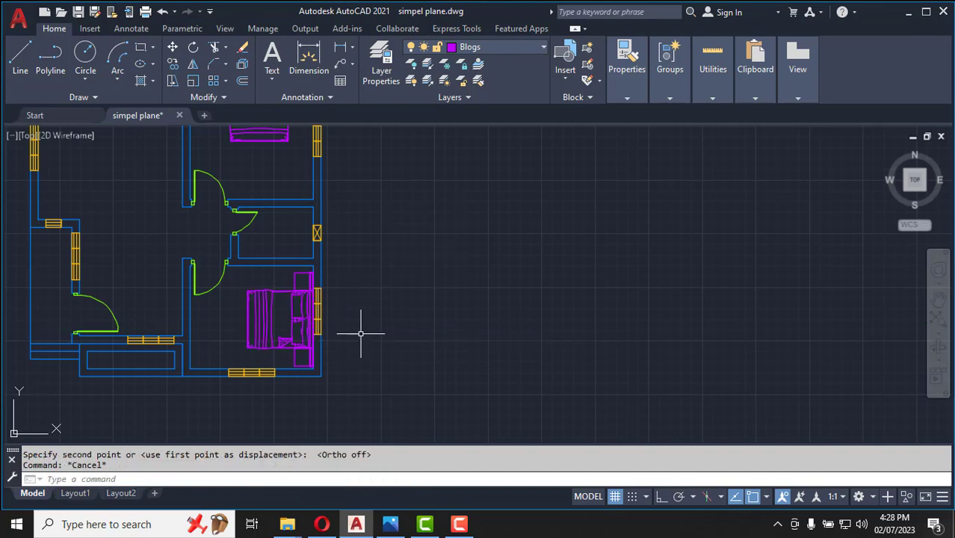
Offset the inner left wall line and the inner top wall line of the upper-left room 3' into the room.
scroll(424, 320, "down", 4)
scroll(336, 275, "up", 2)
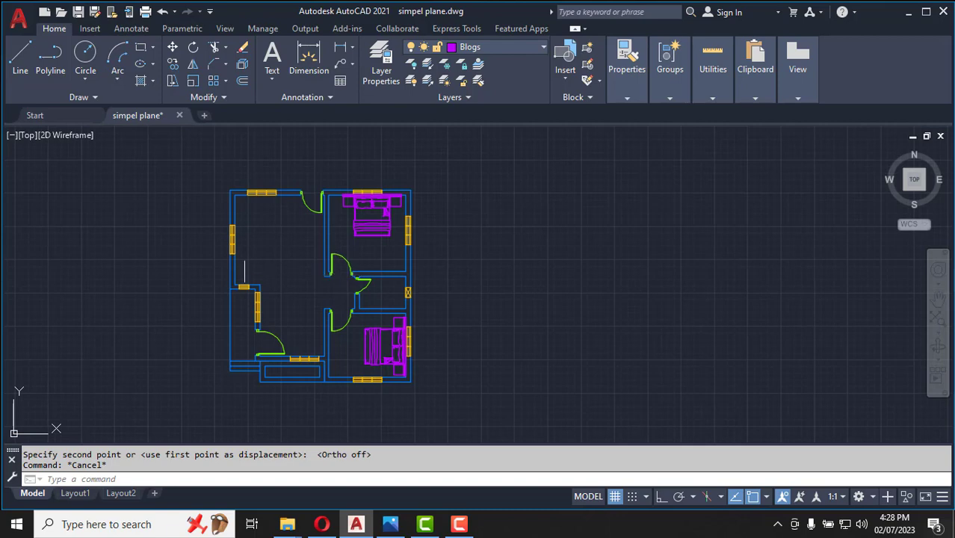
scroll(234, 253, "up", 2)
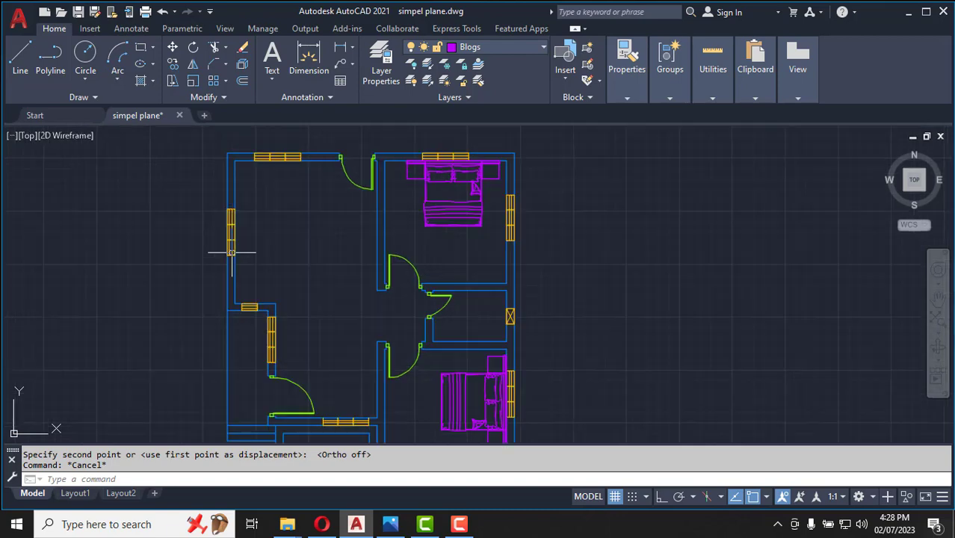
left_click(243, 82)
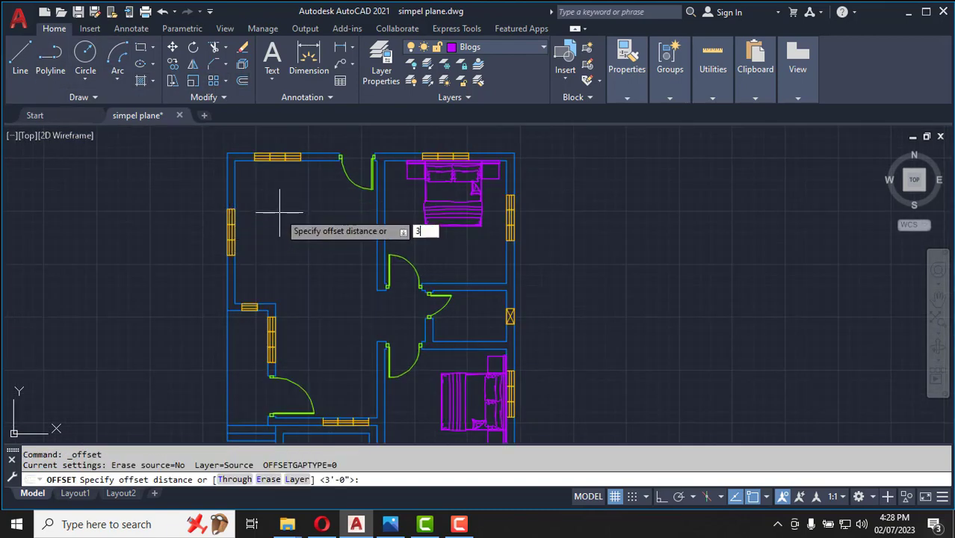
type("3'")
key("Return")
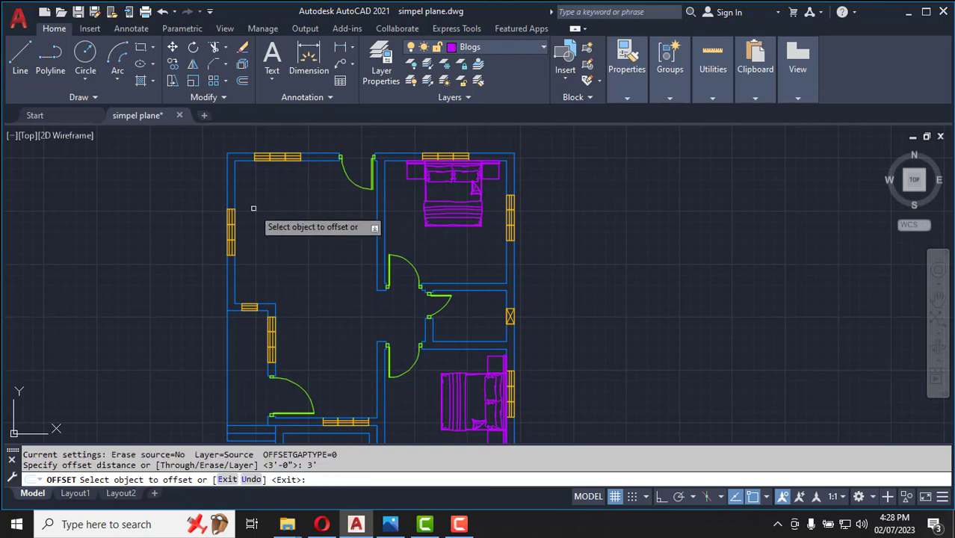
left_click(235, 193)
left_click(282, 210)
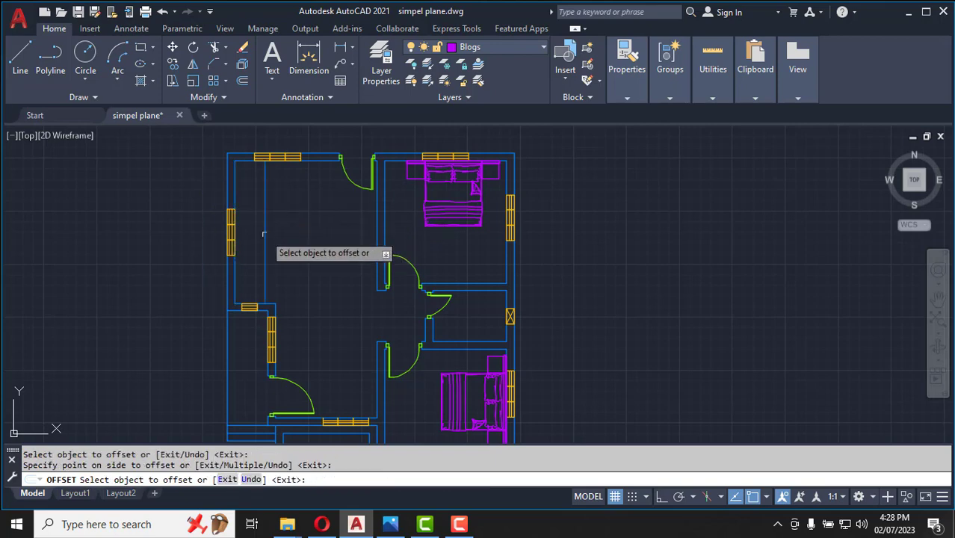
scroll(286, 160, "up", 4)
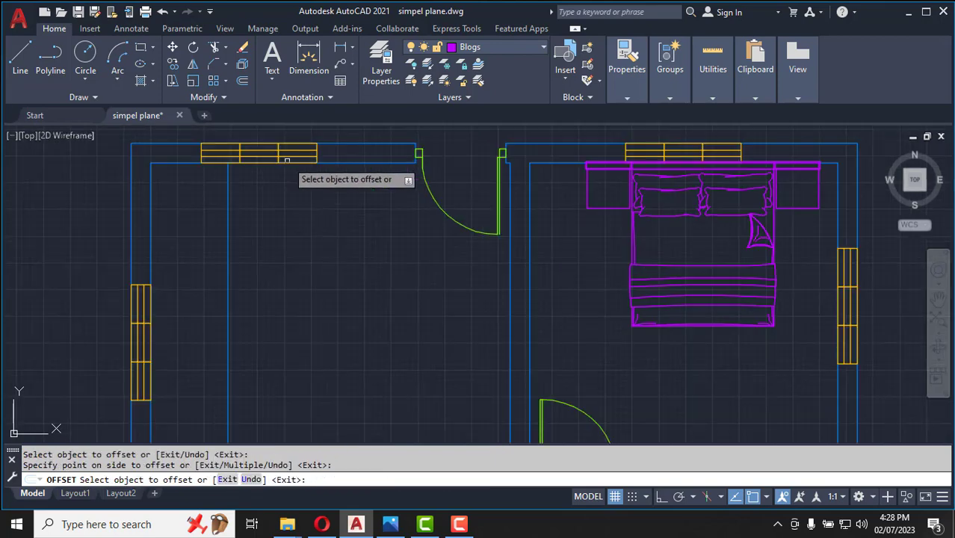
left_click(353, 163)
left_click(343, 226)
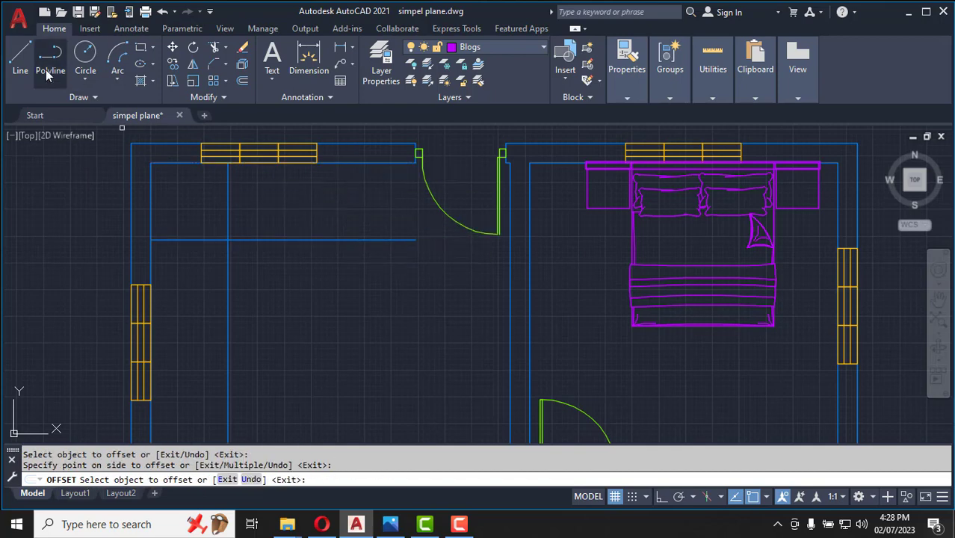
Draw a vertical line from the horizontal offset line up to the top wall, just left of the door.
left_click(20, 55)
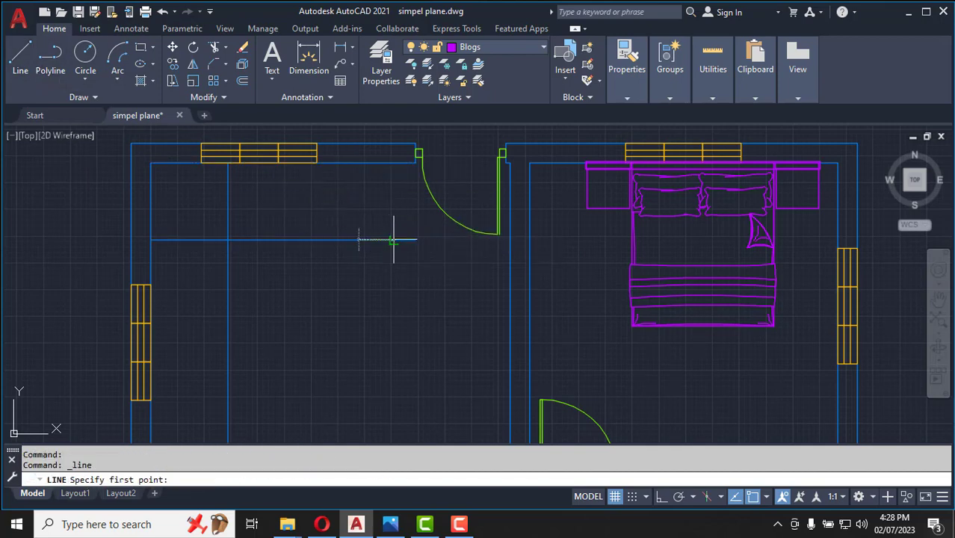
left_click(393, 240)
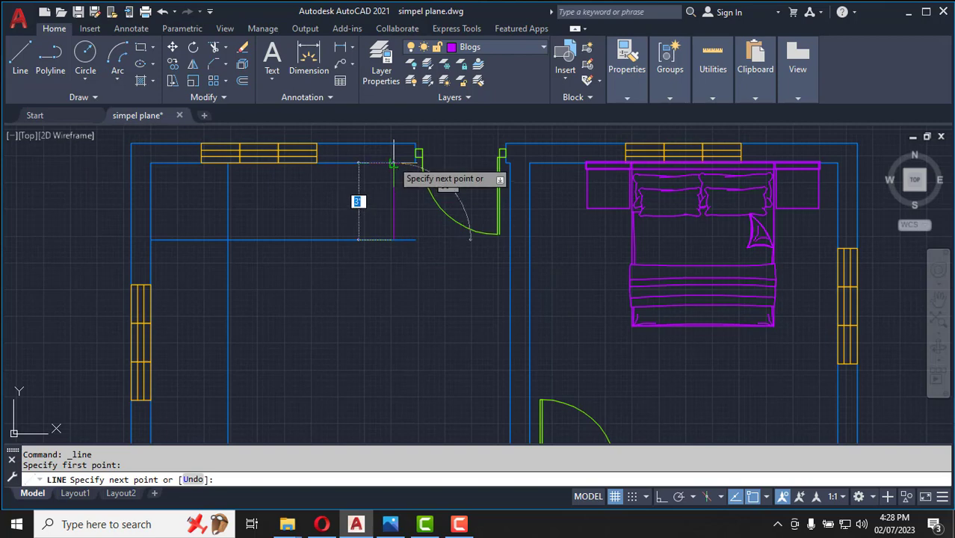
left_click(394, 163)
key("Return")
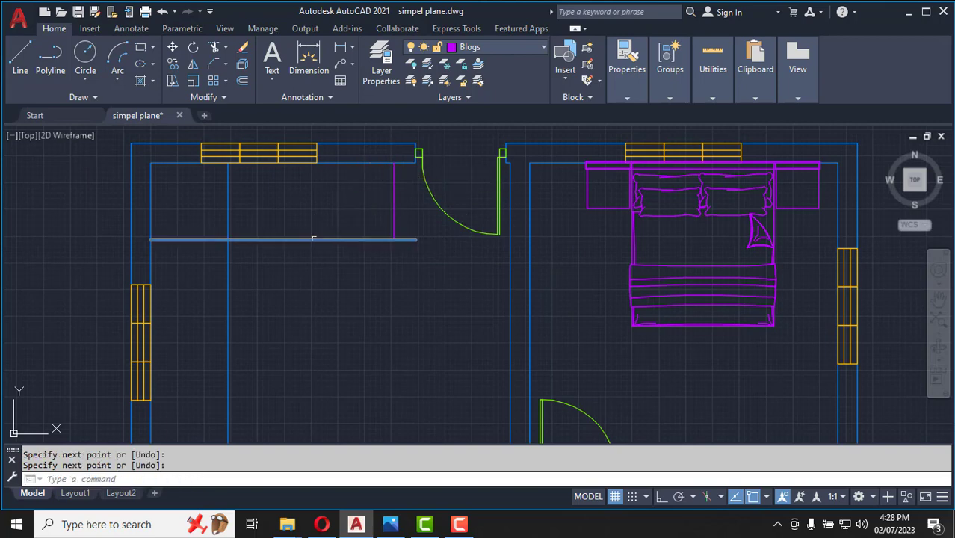
Trim the offset lines' overhangs at the short vertical line and at their corner, leaving an L-shaped counter edge.
left_click(214, 47)
left_click(408, 231)
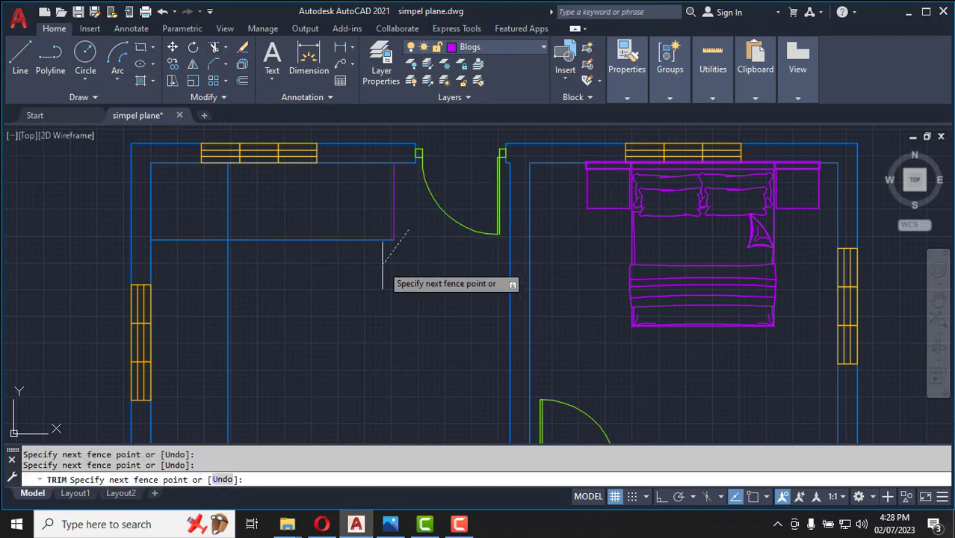
left_click(322, 309)
left_click(196, 262)
left_click(190, 204)
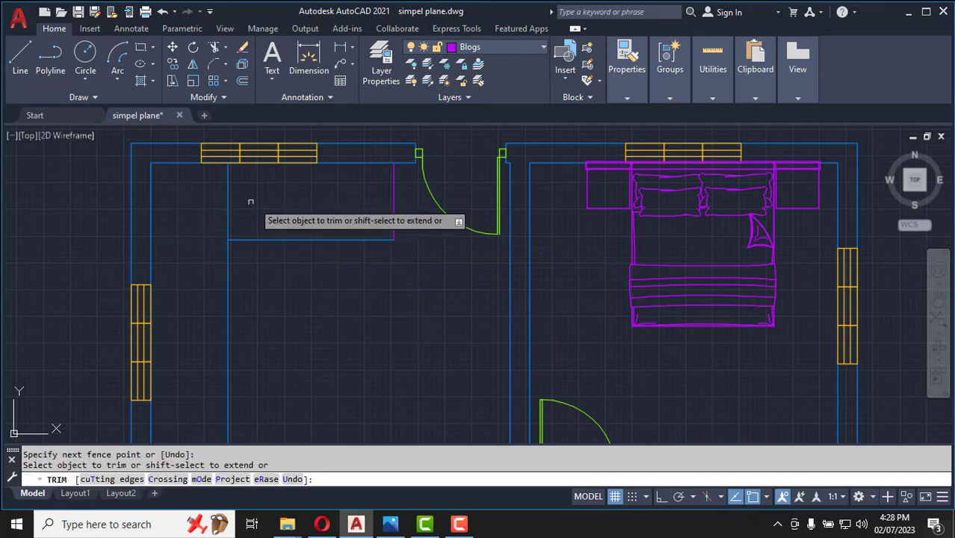
left_click(260, 204)
left_click(181, 203)
key("Return")
key("Escape")
Move the two blue L-shaped counter edge lines in the upper-left room to the Blogs layer.
left_click(353, 292)
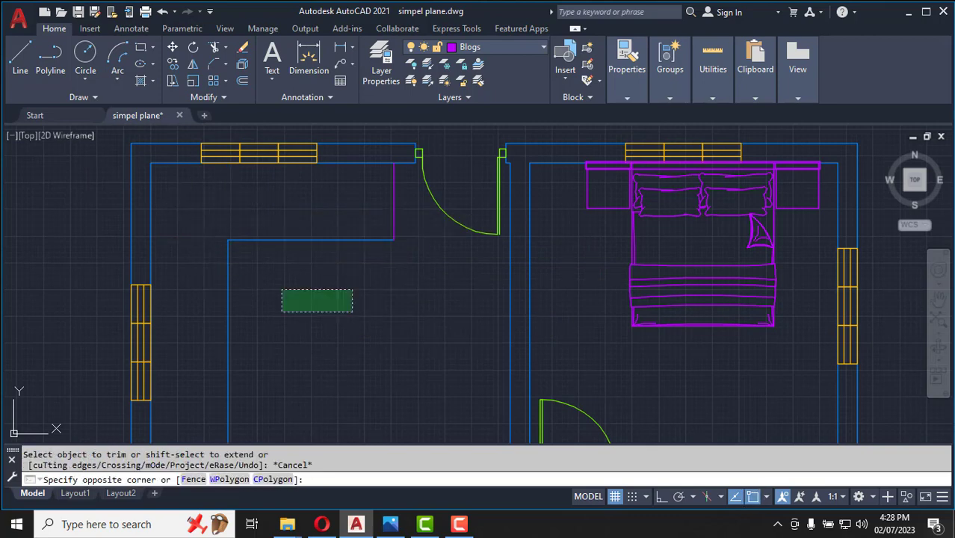
left_click(219, 209)
left_click(503, 44)
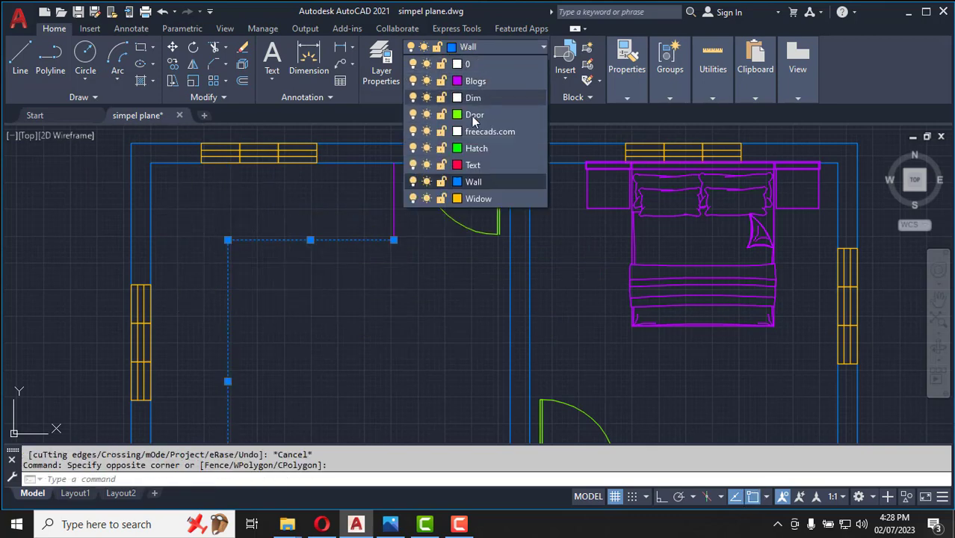
left_click(475, 79)
scroll(336, 225, "down", 5)
scroll(310, 241, "up", 4)
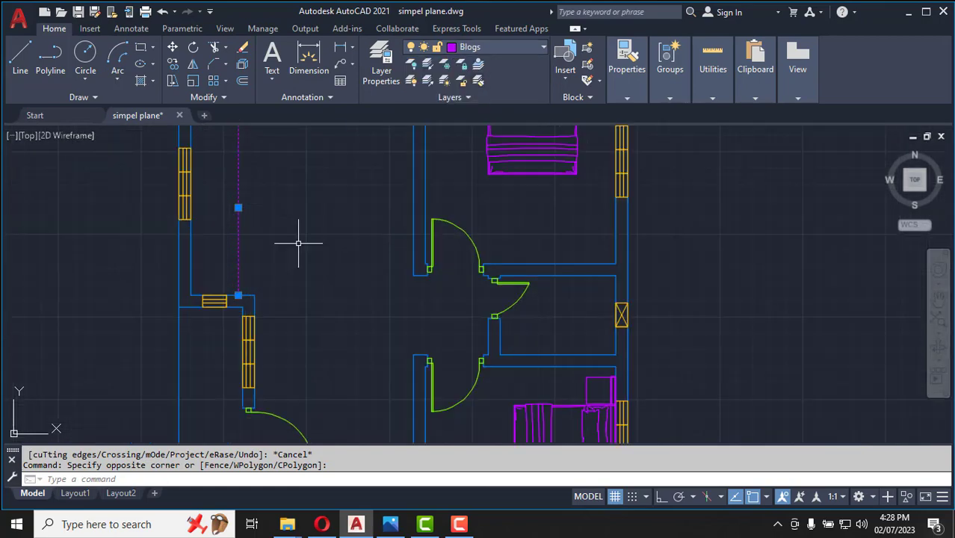
key("Escape")
Copy the drainer sink by its lower-left corner onto the lower wall's inner face, at the lower end of the counter's vertical leg.
scroll(247, 244, "down", 4)
scroll(247, 244, "down", 5)
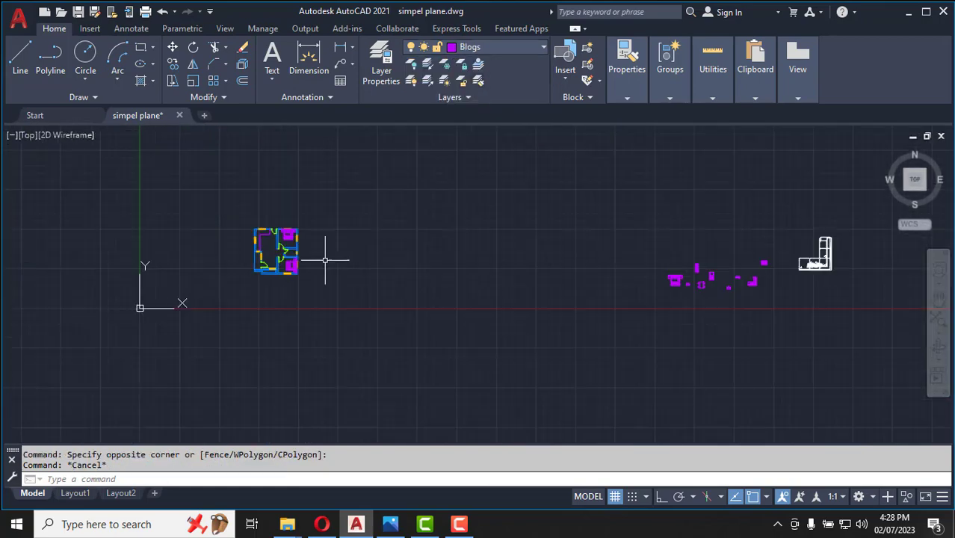
scroll(710, 284, "up", 4)
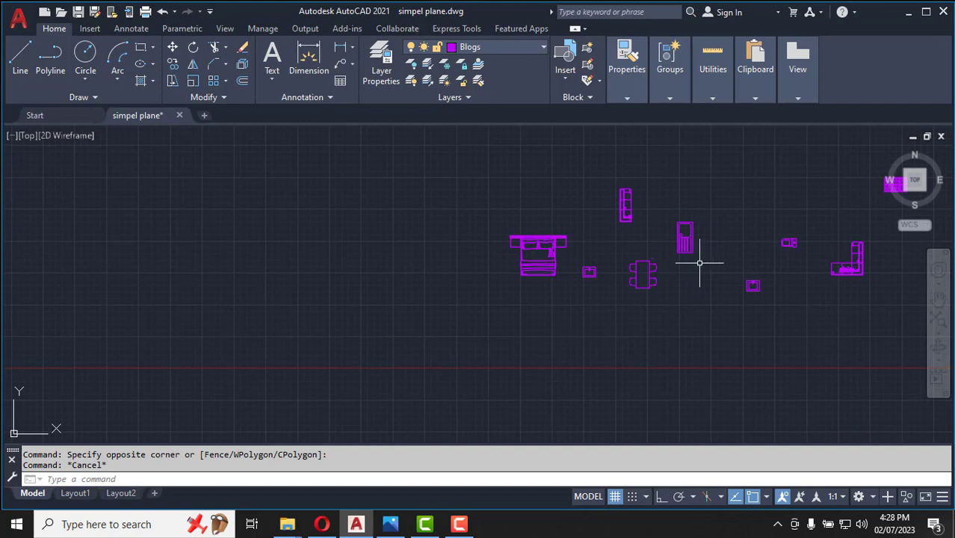
scroll(700, 262, "up", 4)
left_click(700, 260)
left_click(620, 145)
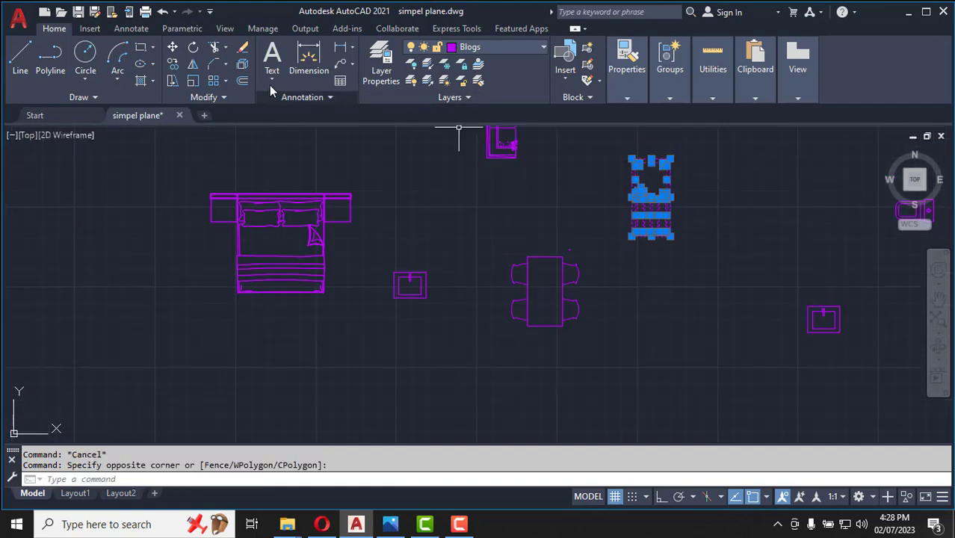
left_click(173, 66)
scroll(631, 148, "up", 3)
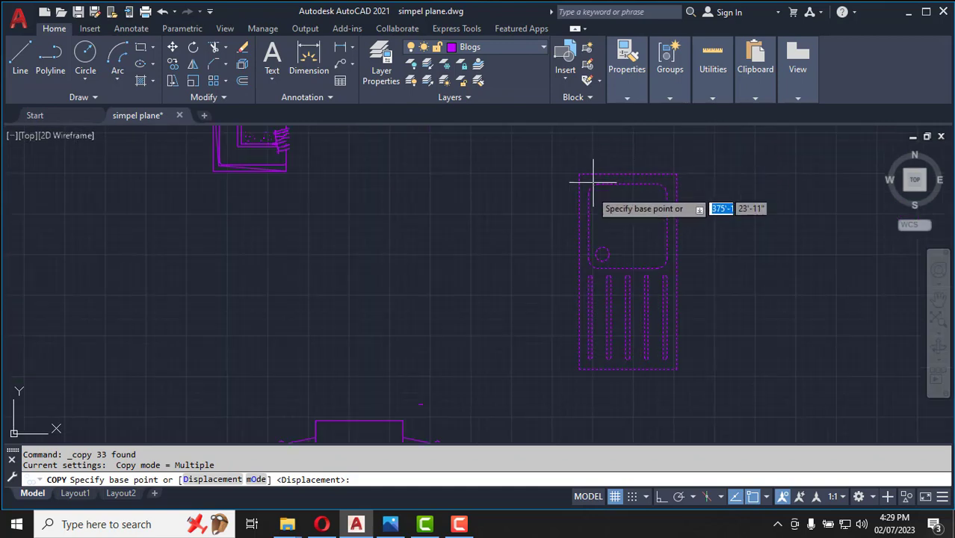
left_click(578, 369)
scroll(668, 317, "down", 5)
scroll(669, 318, "down", 8)
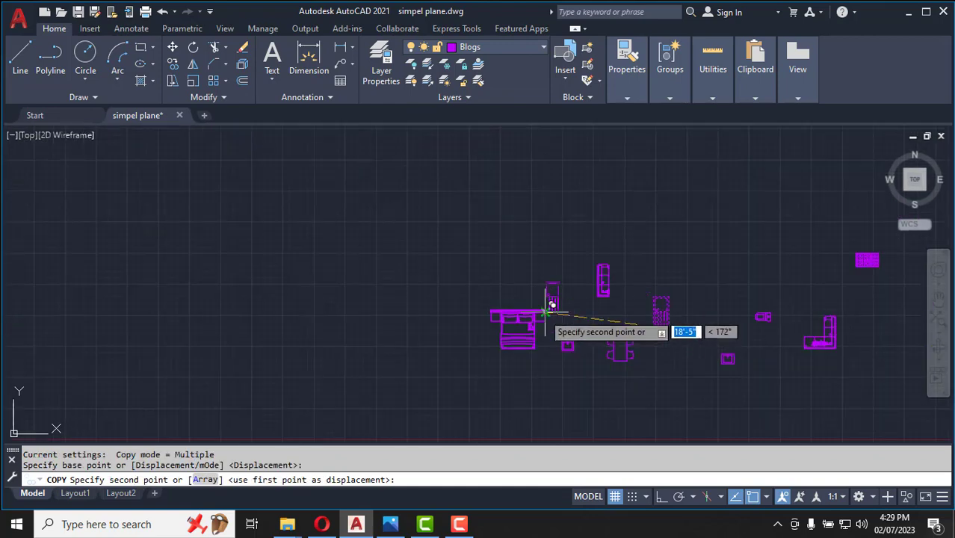
scroll(310, 292, "up", 5)
scroll(247, 266, "up", 8)
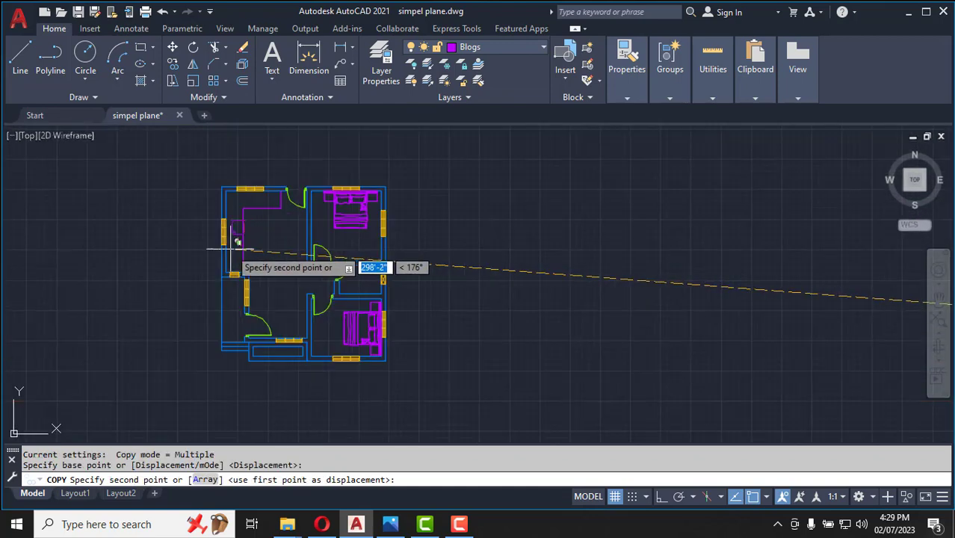
scroll(291, 329, "up", 3)
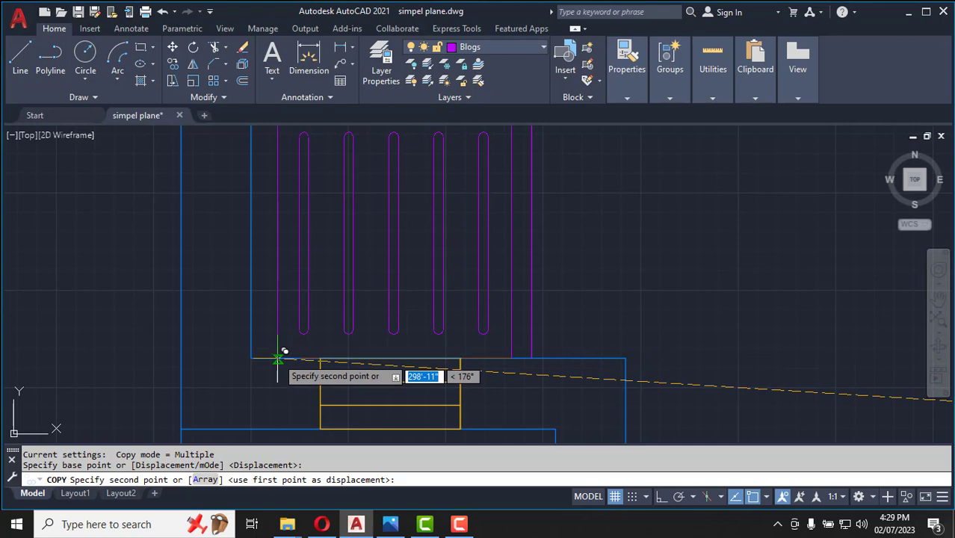
scroll(278, 355, "down", 3)
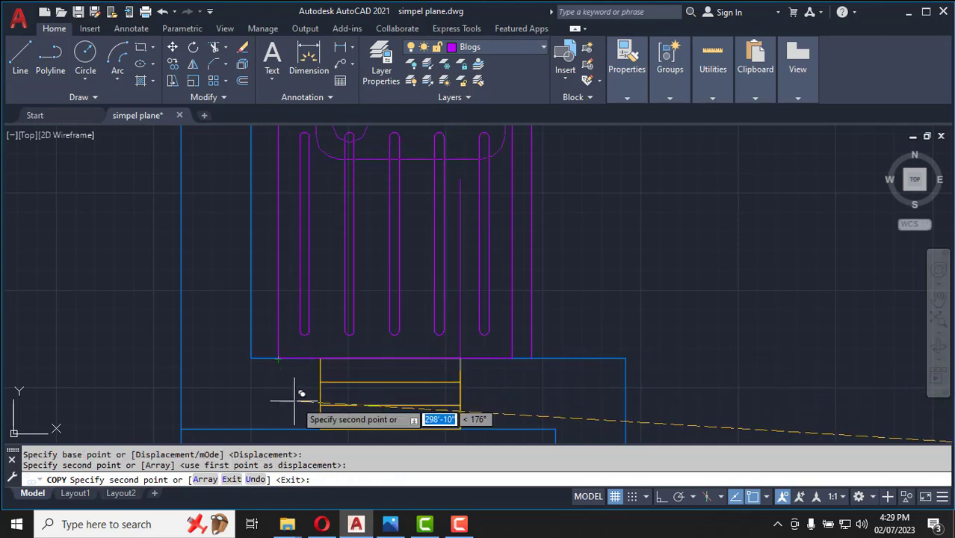
key("Escape")
Copy the six-burner stove from the furniture blocks onto the counter's horizontal leg, close to its end beside the door.
scroll(296, 396, "down", 3)
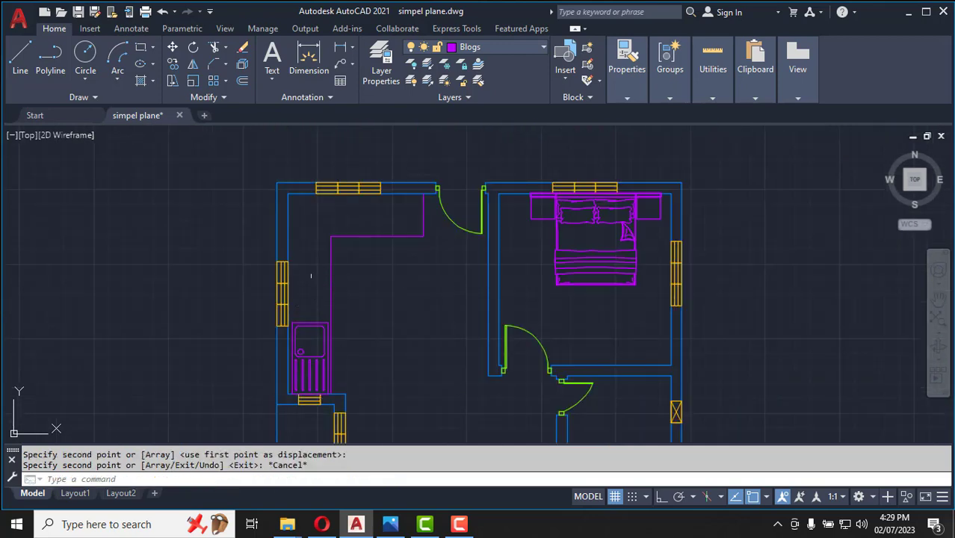
scroll(311, 276, "down", 10)
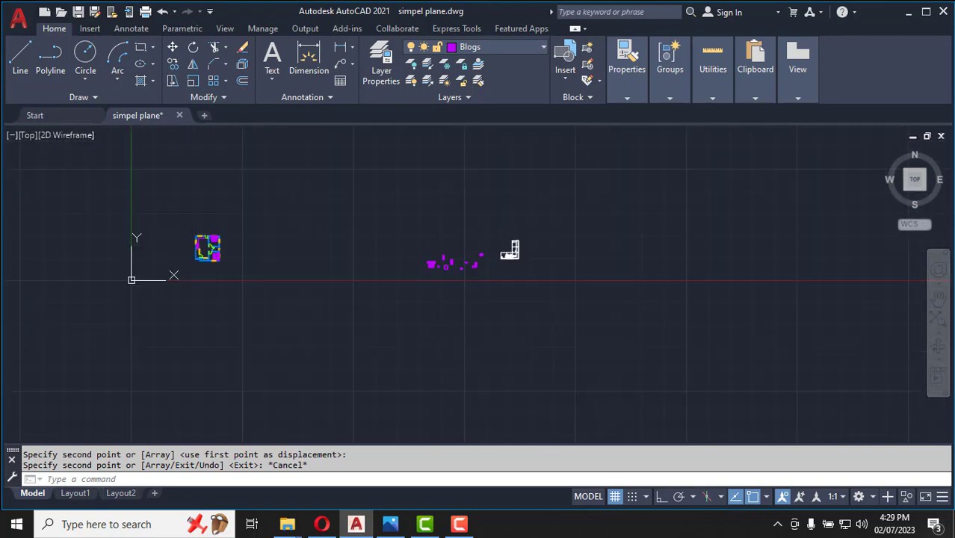
scroll(367, 267, "up", 5)
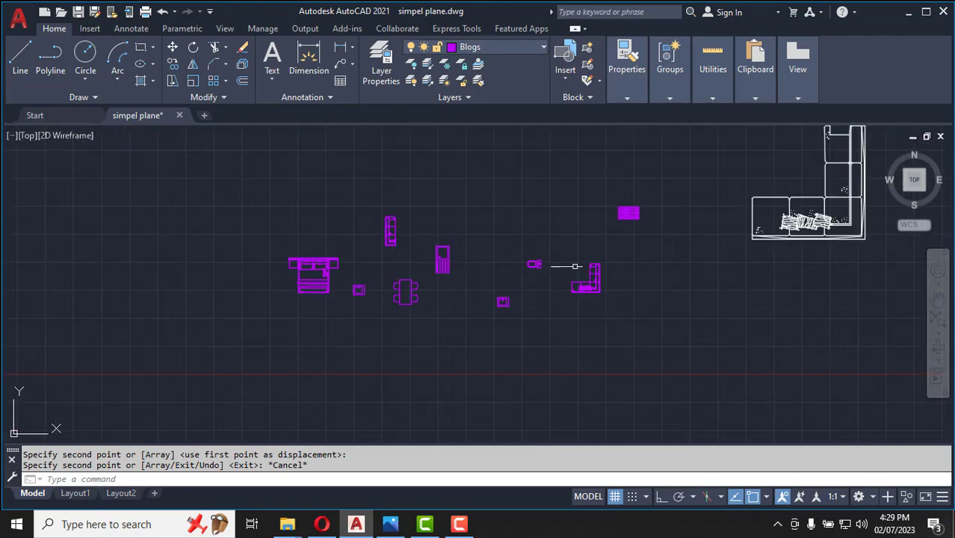
scroll(632, 191, "up", 5)
left_click(498, 178)
left_click(717, 316)
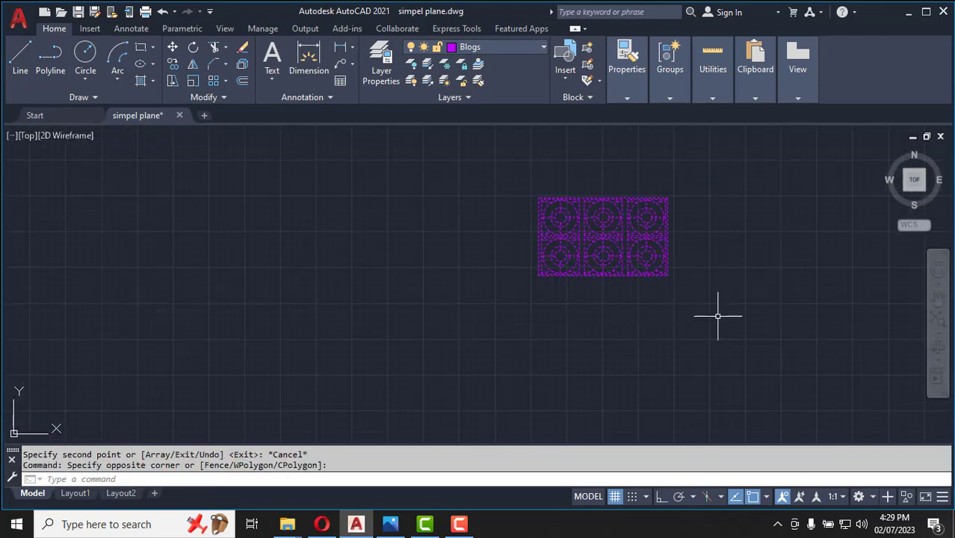
left_click(173, 65)
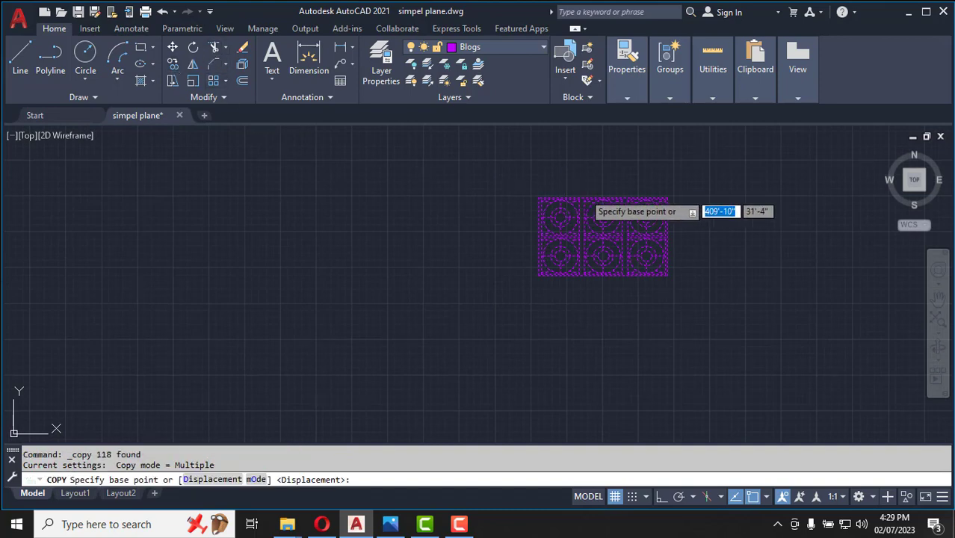
left_click(604, 218)
scroll(687, 318, "down", 6)
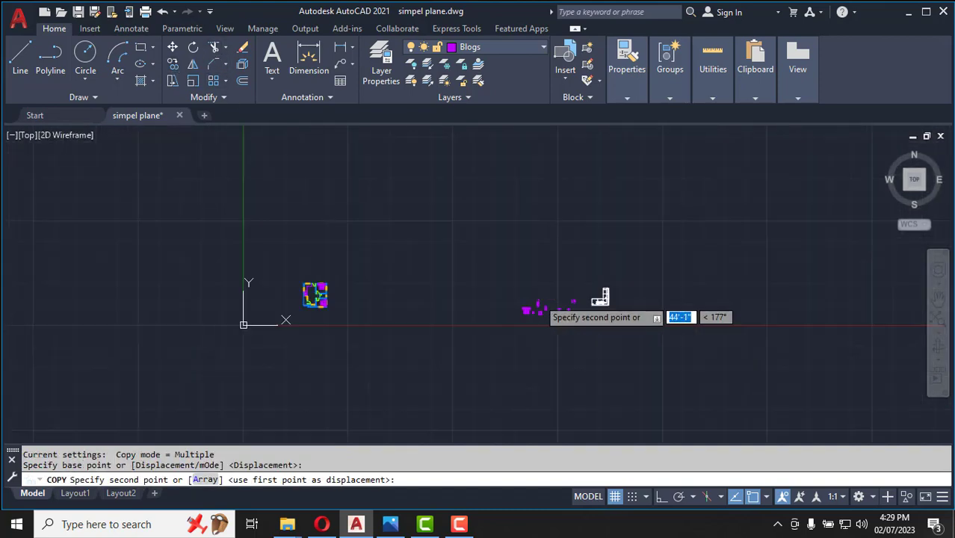
scroll(263, 266, "up", 5)
scroll(264, 265, "up", 8)
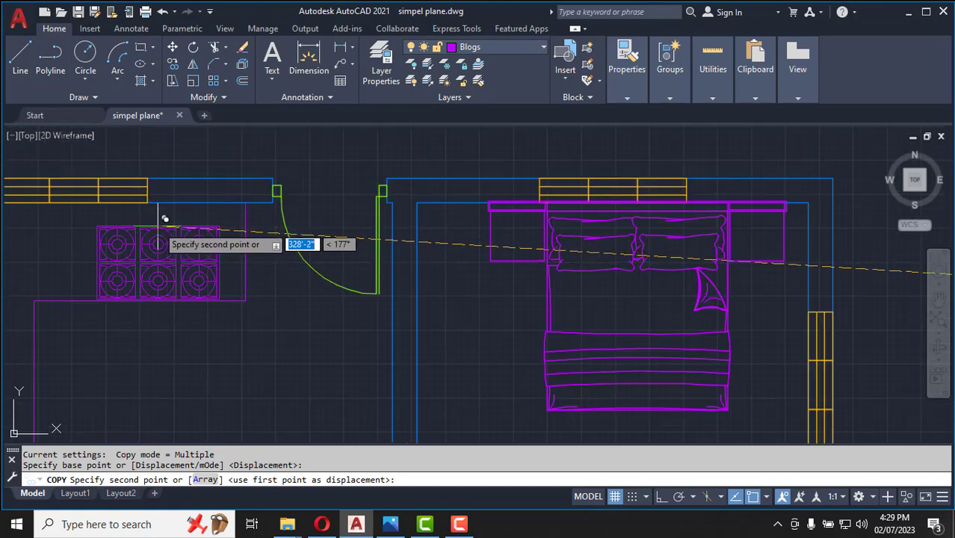
left_click(164, 219)
key("Escape")
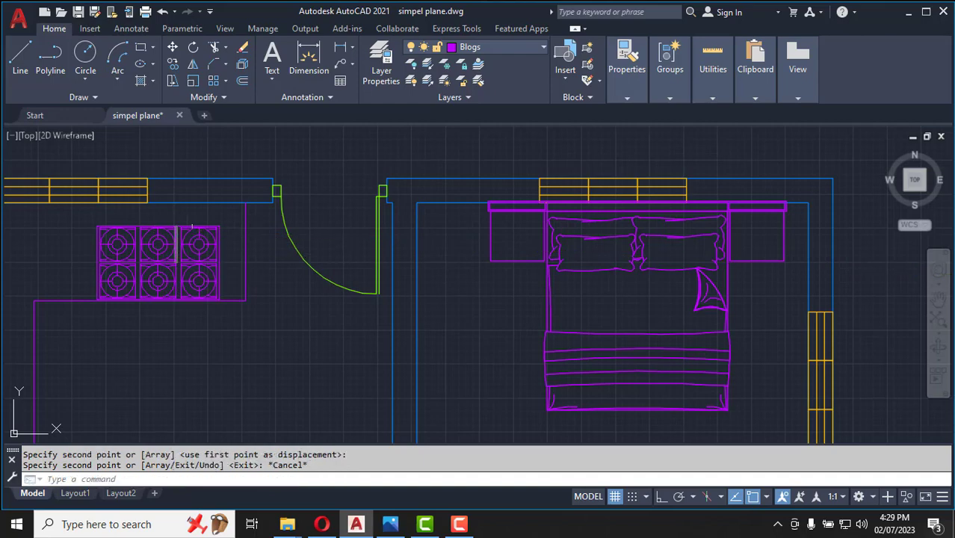
Copy the four-chair dining table by its top edge's midpoint into the open kitchen area between the counter and the bedroom wall.
scroll(300, 200, "down", 9)
scroll(270, 266, "up", 2)
scroll(195, 197, "down", 4)
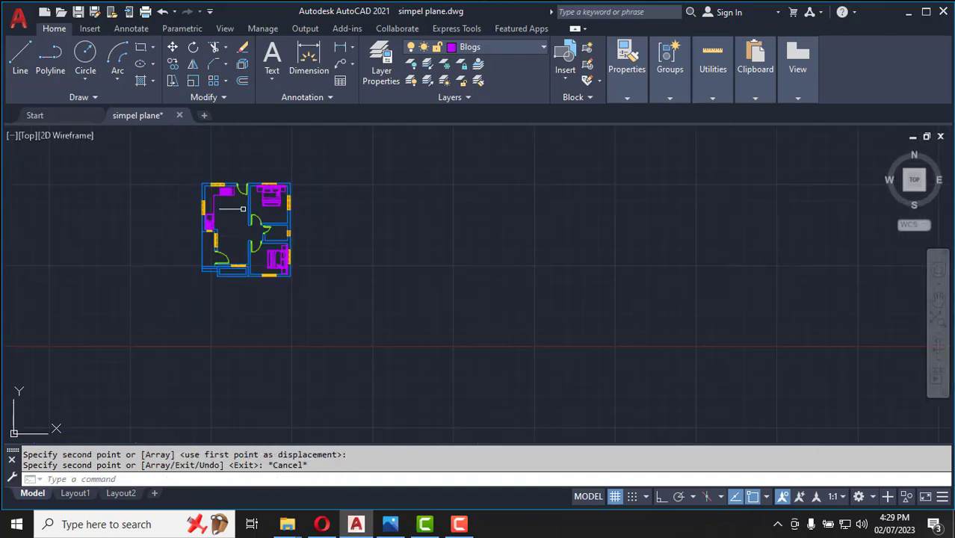
scroll(339, 235, "down", 6)
scroll(529, 262, "up", 8)
scroll(473, 250, "down", 1)
scroll(473, 250, "up", 4)
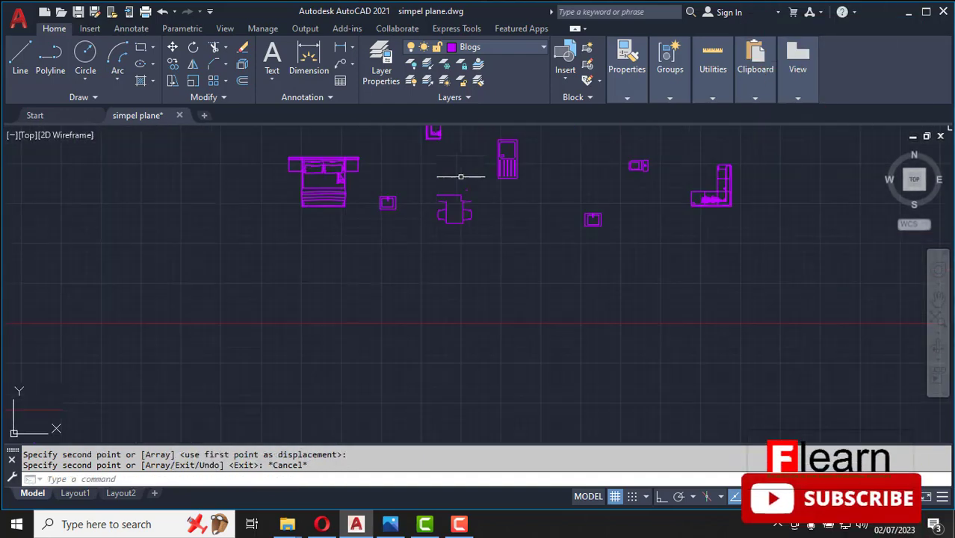
left_click(404, 178)
left_click(490, 266)
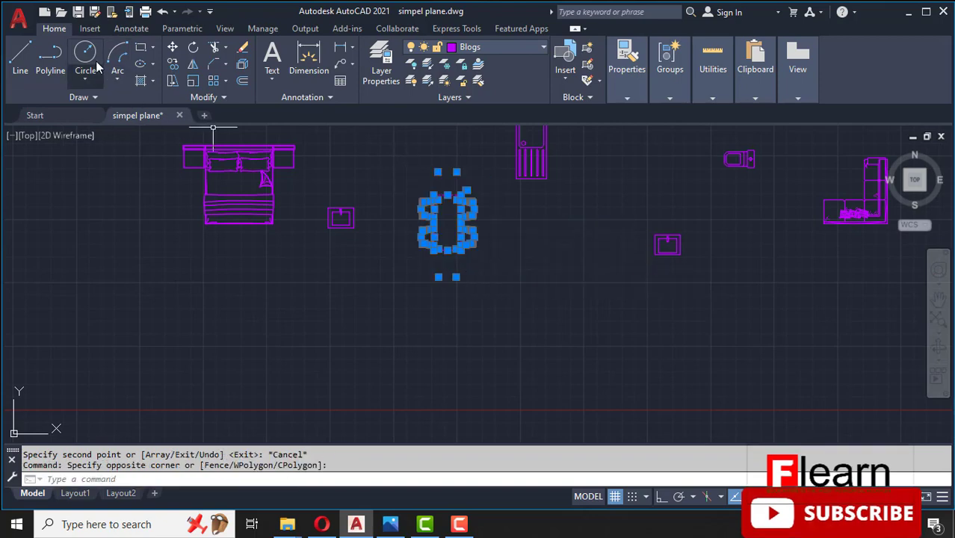
left_click(173, 64)
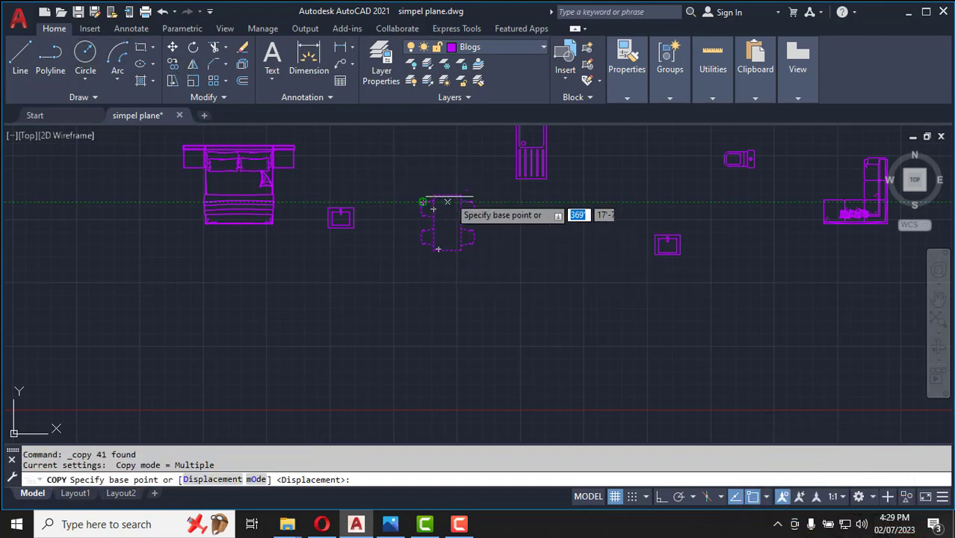
left_click(448, 199)
scroll(449, 206, "down", 5)
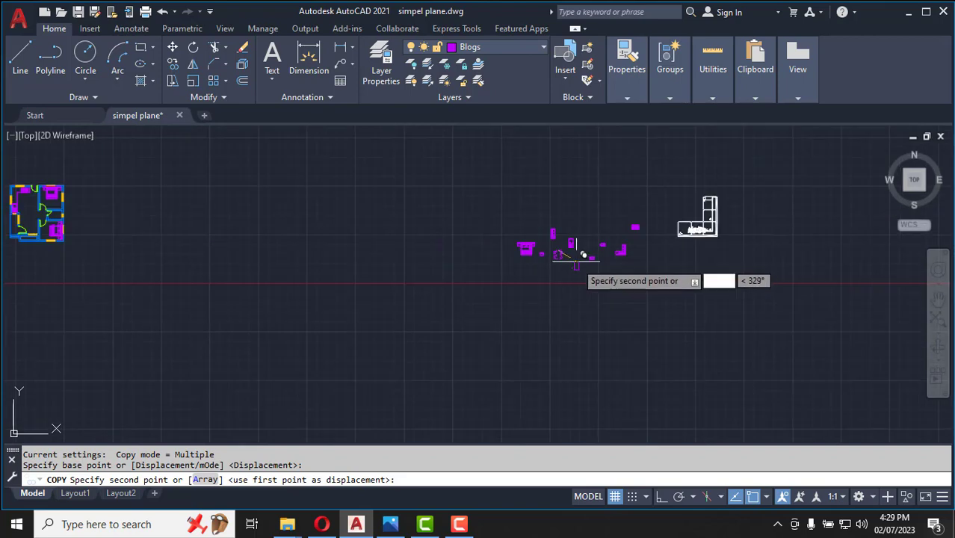
scroll(403, 224, "up", 6)
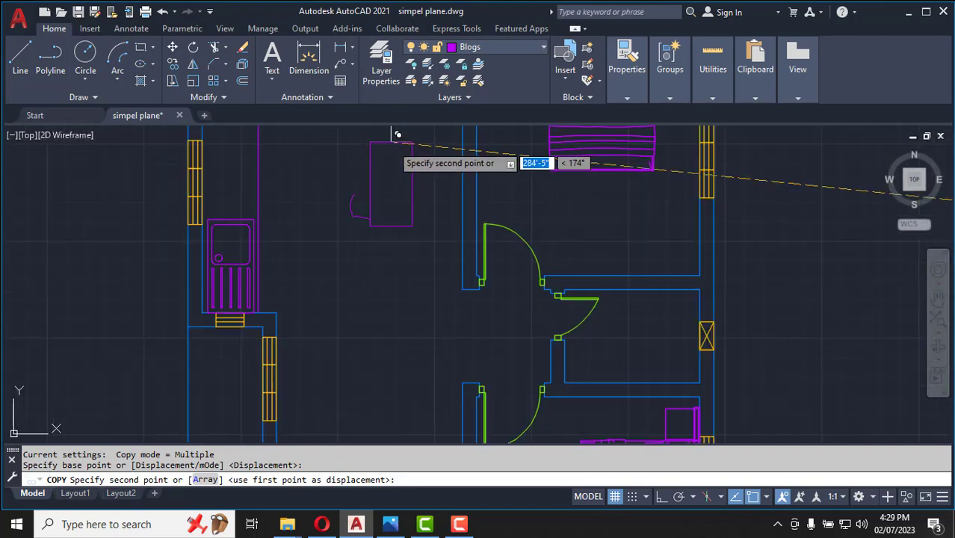
scroll(396, 248, "up", 3)
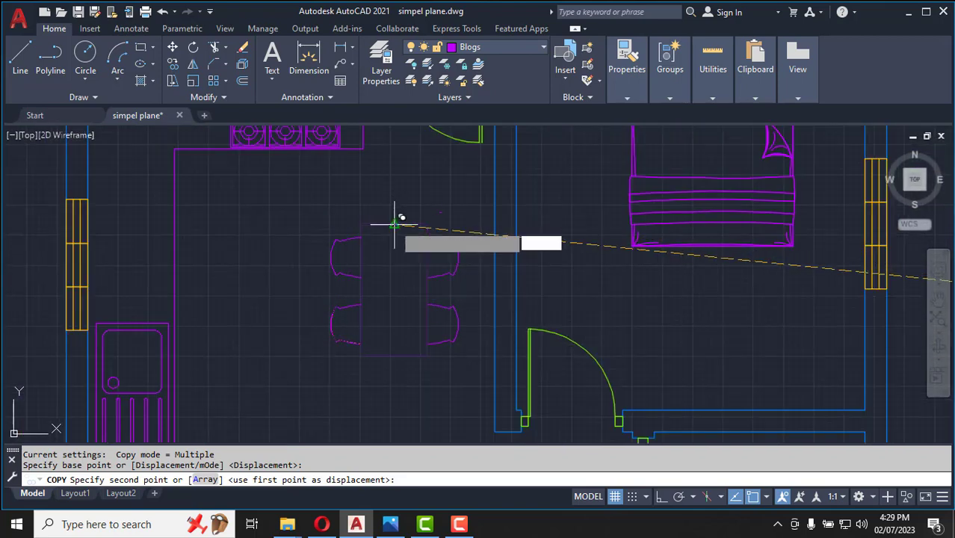
left_click(402, 191)
key("Escape")
Copy the purple L-shaped sofa by its lower-right corner into the living area's lower-right inner wall corner.
scroll(338, 213, "down", 4)
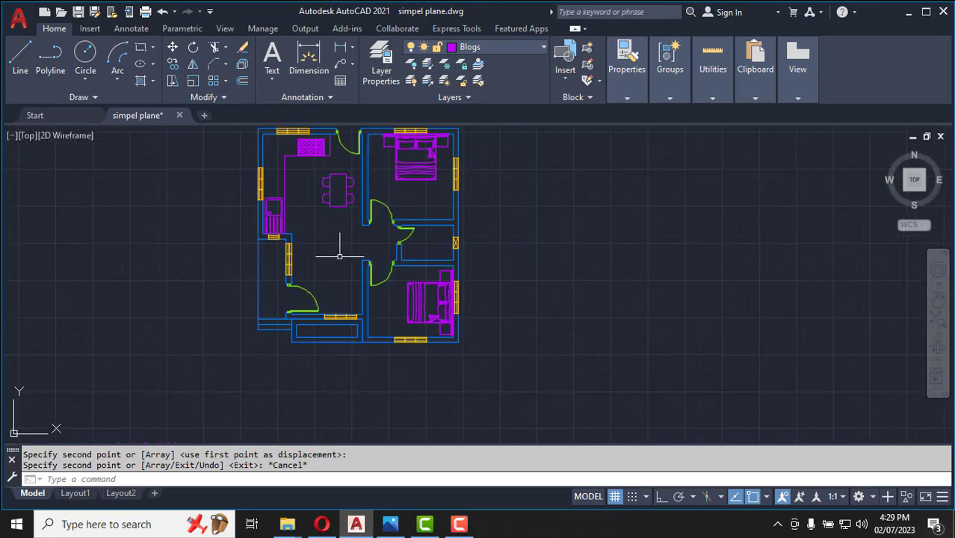
scroll(346, 310, "up", 2)
scroll(347, 313, "down", 12)
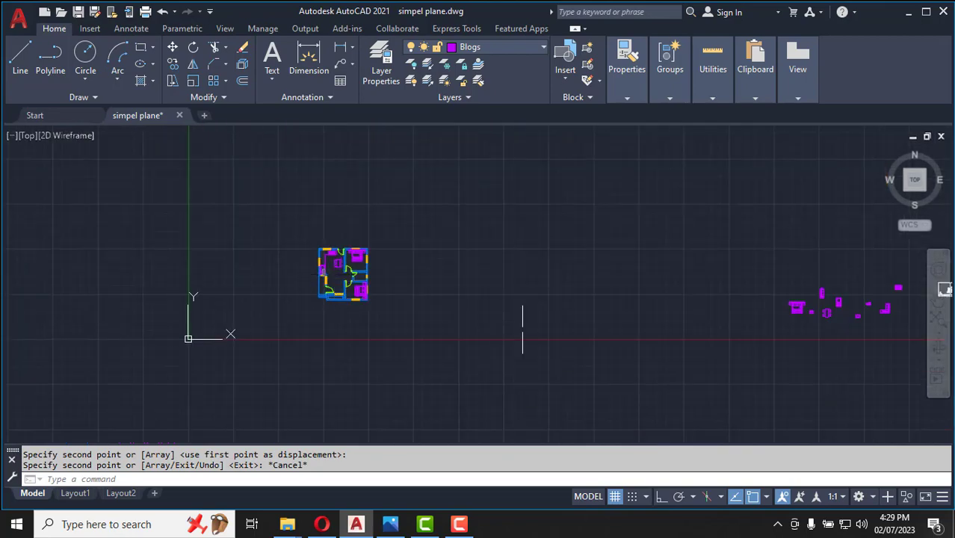
scroll(568, 278, "up", 13)
scroll(611, 292, "down", 2)
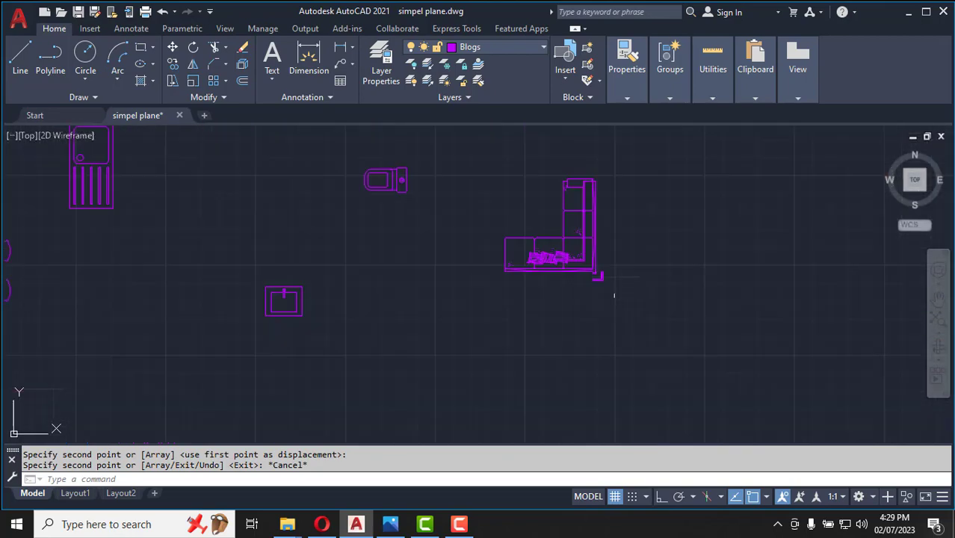
left_click(620, 297)
left_click(529, 205)
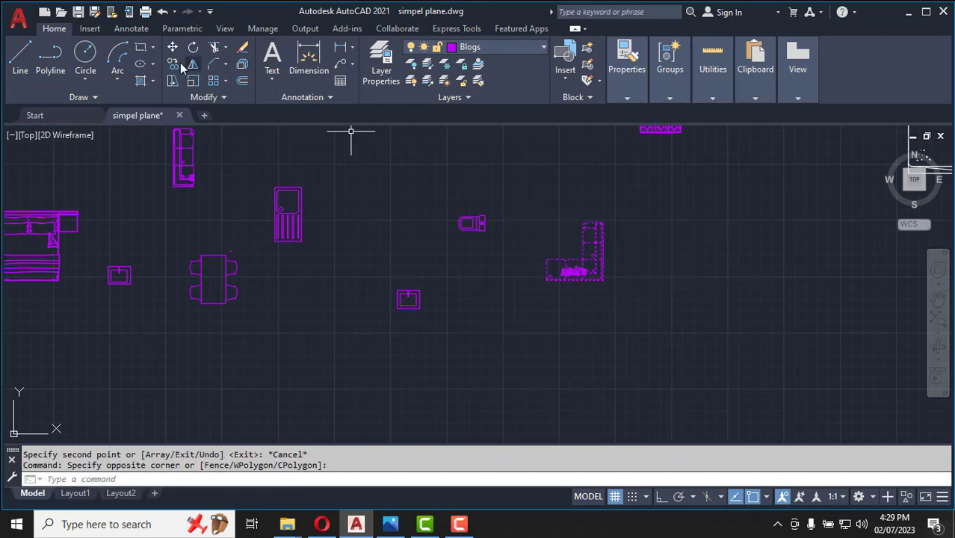
scroll(615, 294, "up", 8)
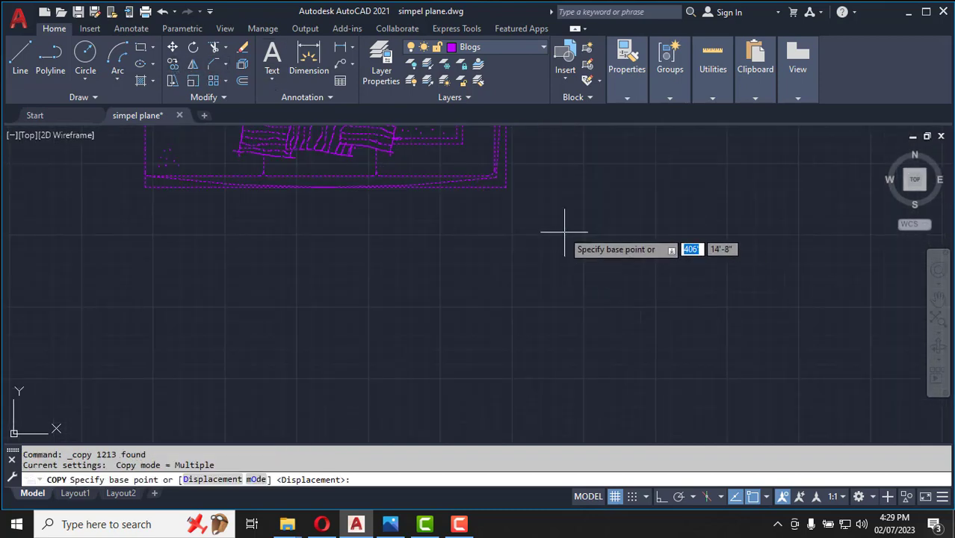
left_click(506, 187)
scroll(641, 277, "down", 15)
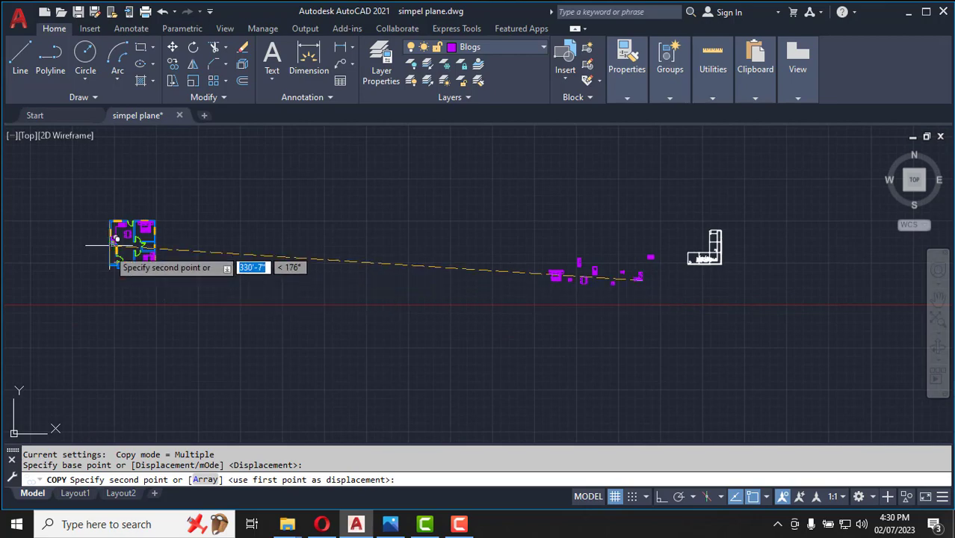
scroll(110, 247, "up", 6)
scroll(173, 283, "up", 8)
left_click(288, 341)
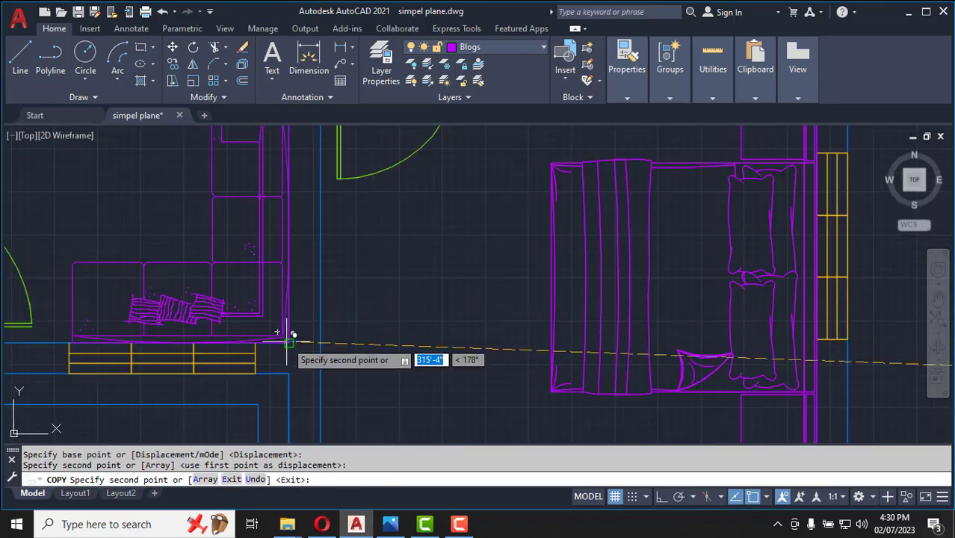
key("Escape")
Copy the straight sofa from the furniture blocks by its lower-left corner onto the living area's left inner wall corner, just above the entrance door.
scroll(257, 295, "down", 12)
scroll(524, 284, "up", 6)
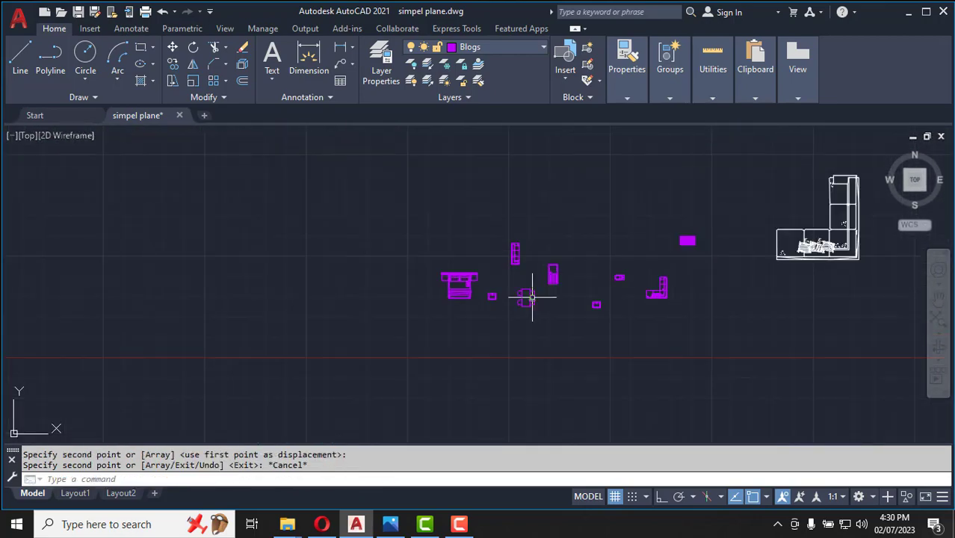
left_click(414, 185)
left_click(522, 361)
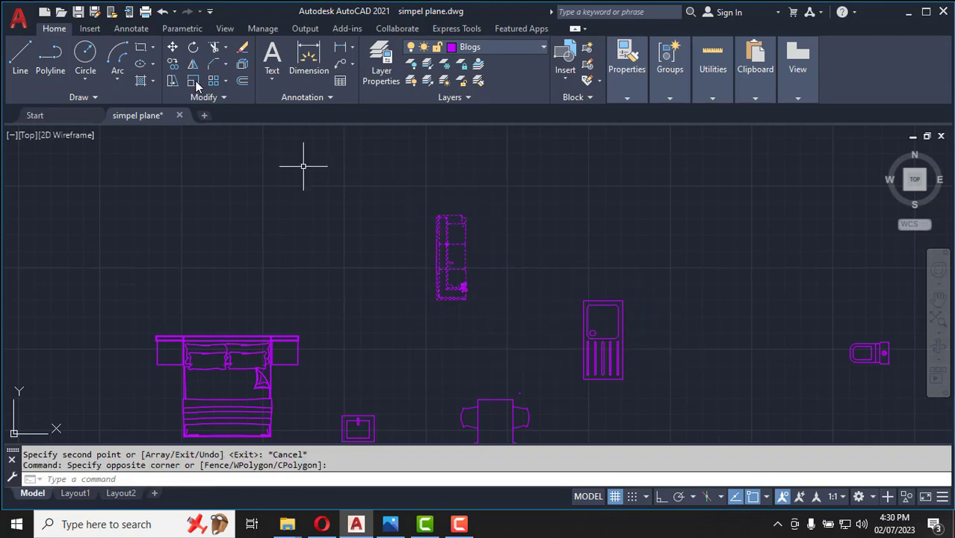
left_click(174, 65)
scroll(416, 298, "up", 6)
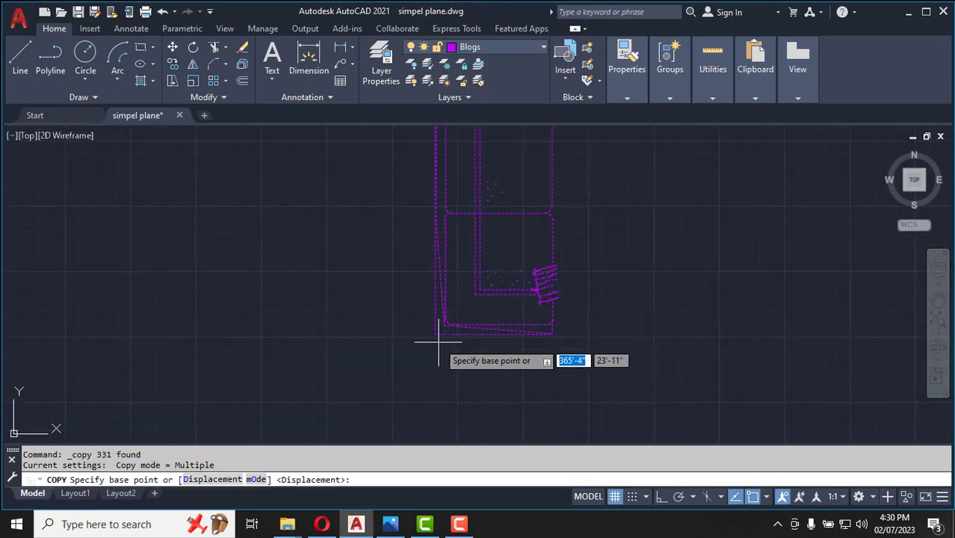
left_click(435, 335)
scroll(478, 335, "down", 10)
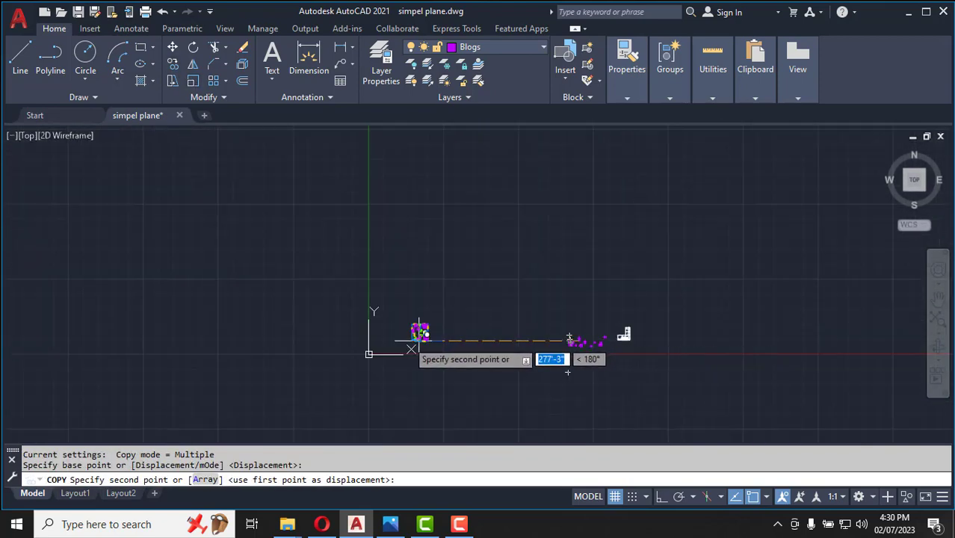
scroll(480, 323, "up", 10)
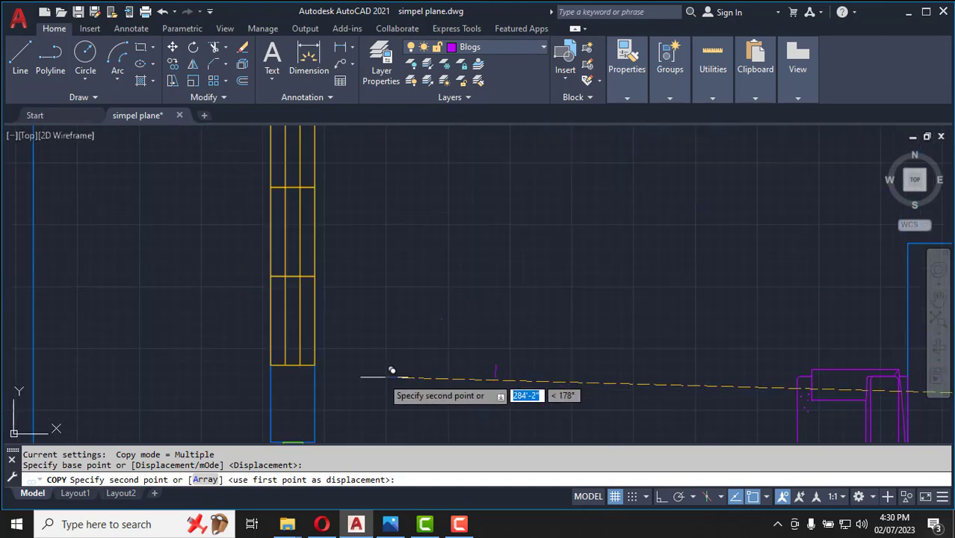
scroll(330, 363, "down", 3)
scroll(314, 391, "up", 3)
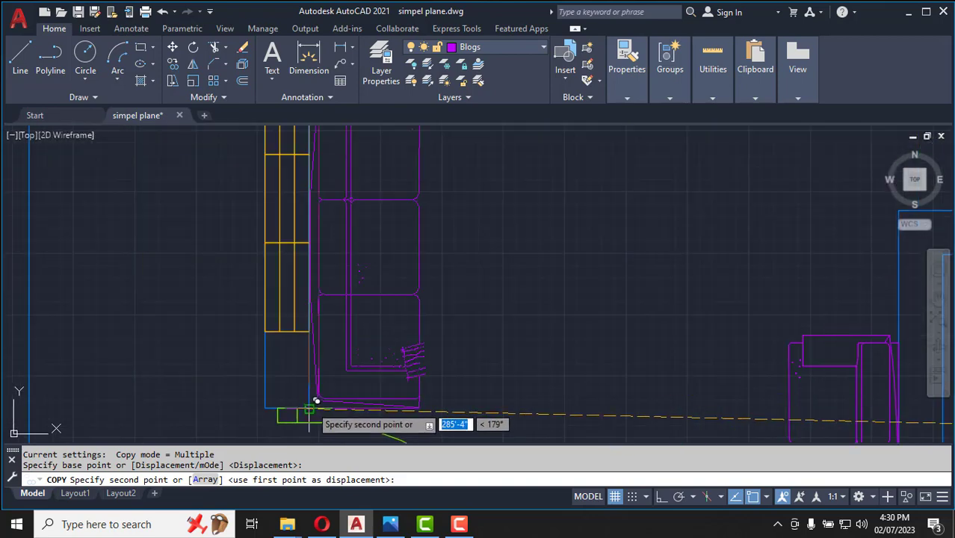
left_click(321, 397)
key("Escape")
scroll(297, 274, "down", 3)
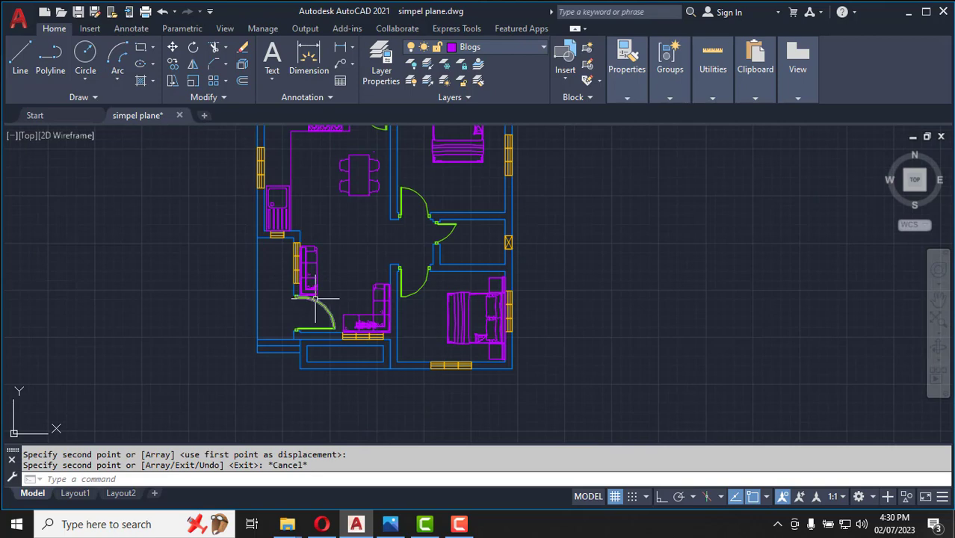
Copy the single-bowl washbasin right of the dining table block by its top edge's midpoint onto the bathroom's upper inner wall.
scroll(311, 288, "down", 8)
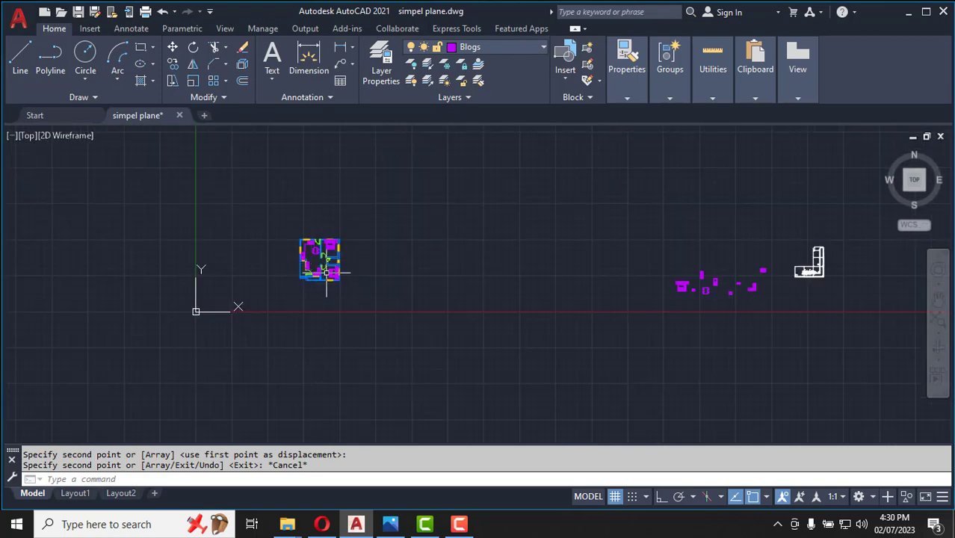
scroll(658, 273, "up", 5)
scroll(647, 276, "up", 5)
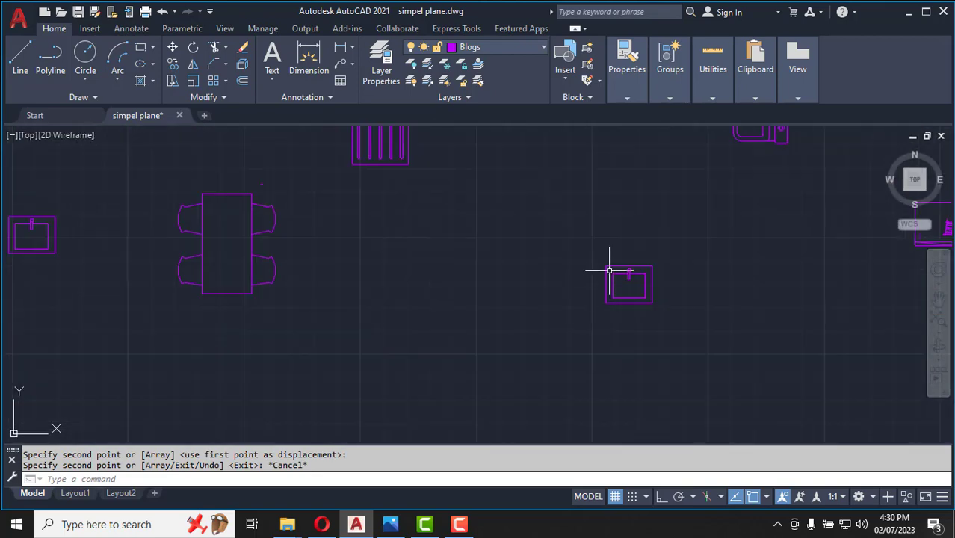
left_click(598, 260)
left_click(783, 412)
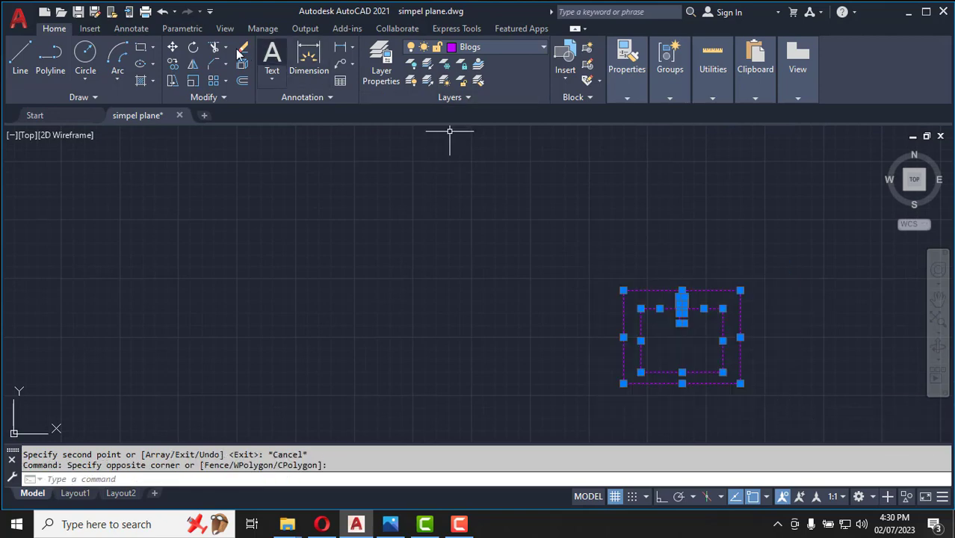
left_click(173, 64)
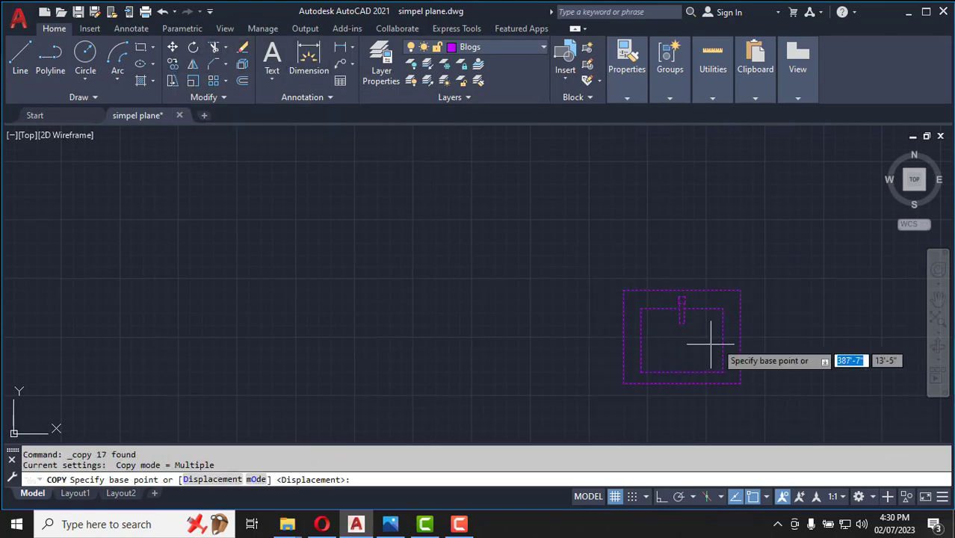
left_click(682, 290)
scroll(833, 342, "down", 5)
scroll(823, 340, "down", 8)
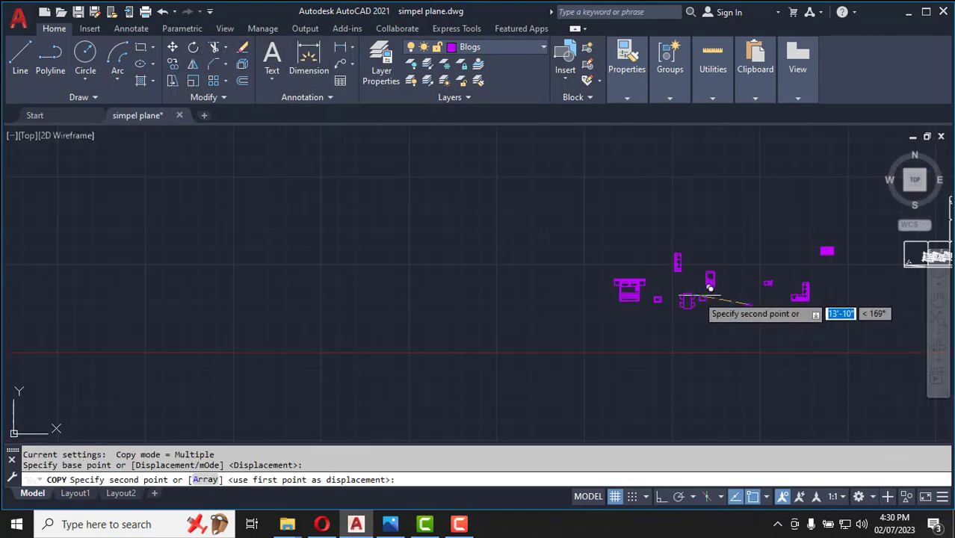
scroll(449, 280, "up", 5)
scroll(448, 282, "up", 8)
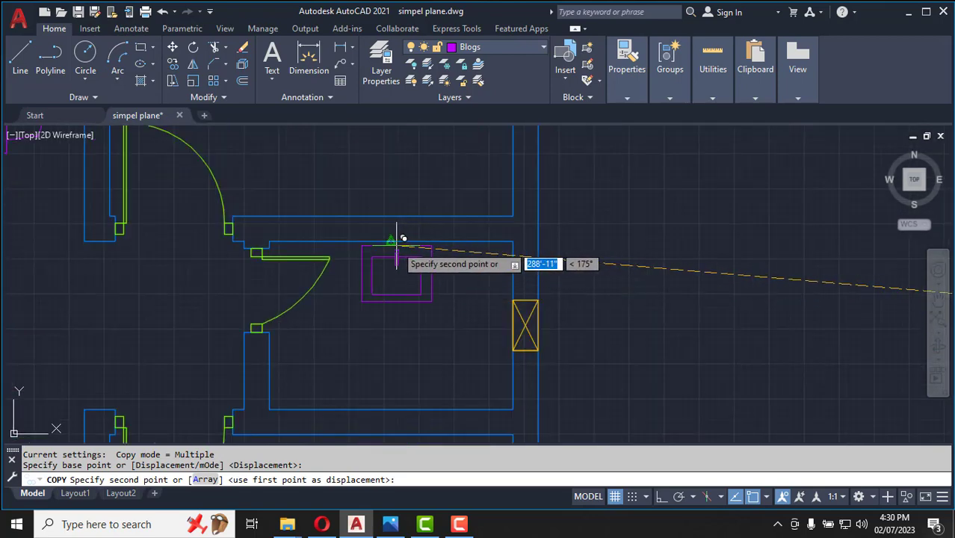
left_click(392, 241)
scroll(340, 245, "down", 7)
key("Escape")
Copy the toilet from the furniture blocks by its tank's back edge onto the bathroom's right inner wall, in front of the small window.
scroll(393, 260, "down", 8)
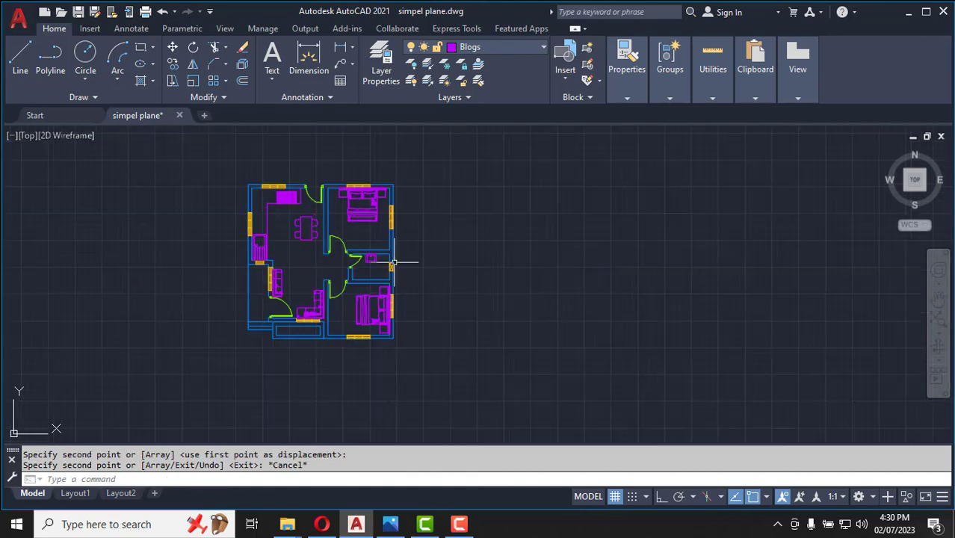
scroll(735, 292, "up", 6)
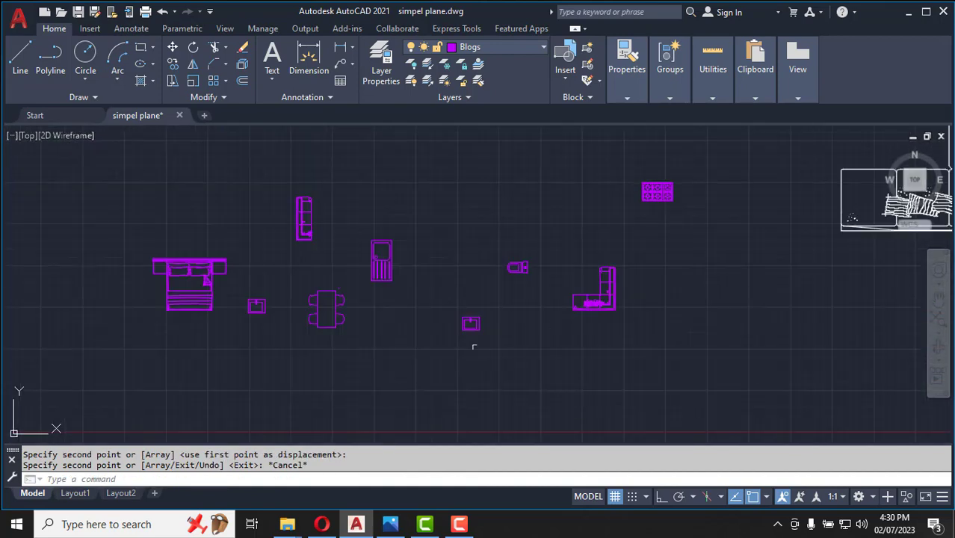
scroll(473, 346, "up", 2)
left_click(507, 197)
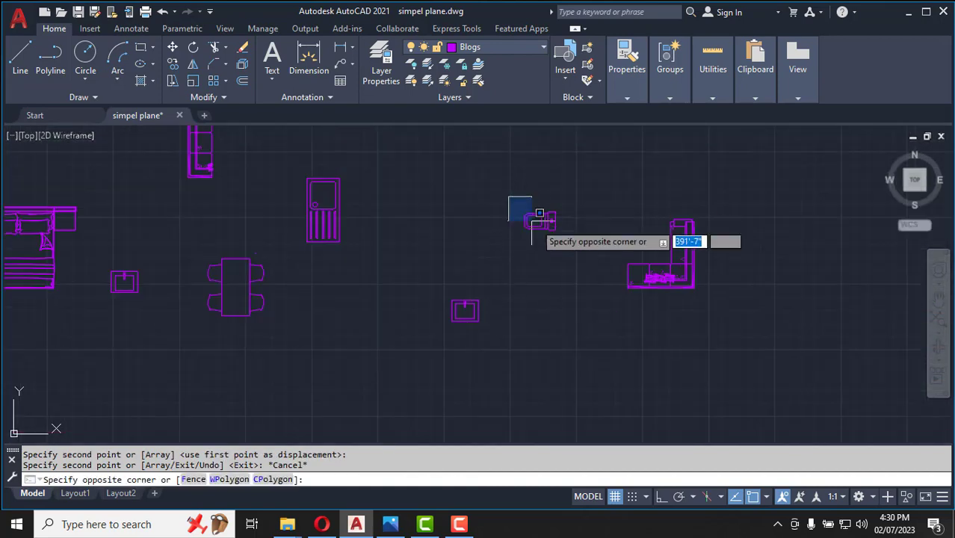
left_click(563, 252)
left_click(172, 64)
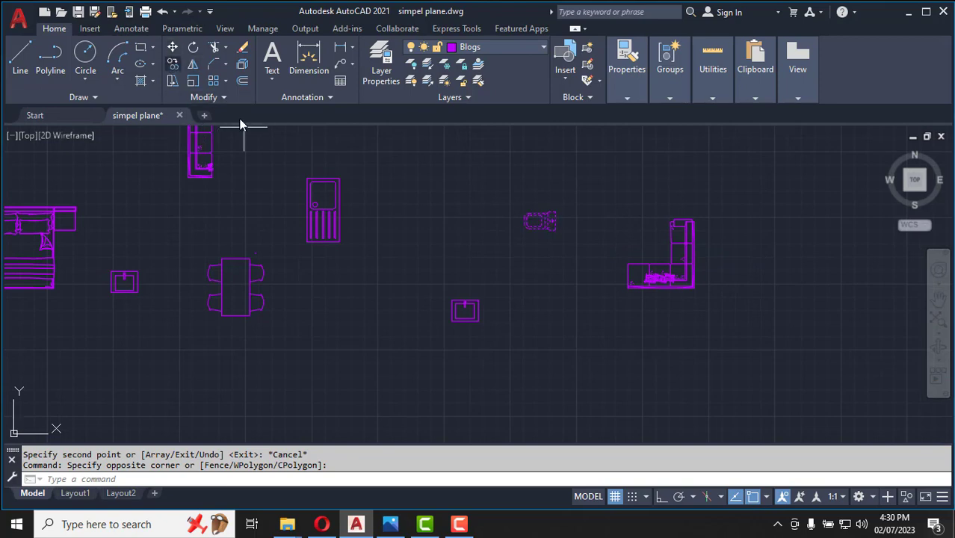
scroll(559, 224, "up", 5)
left_click(553, 203)
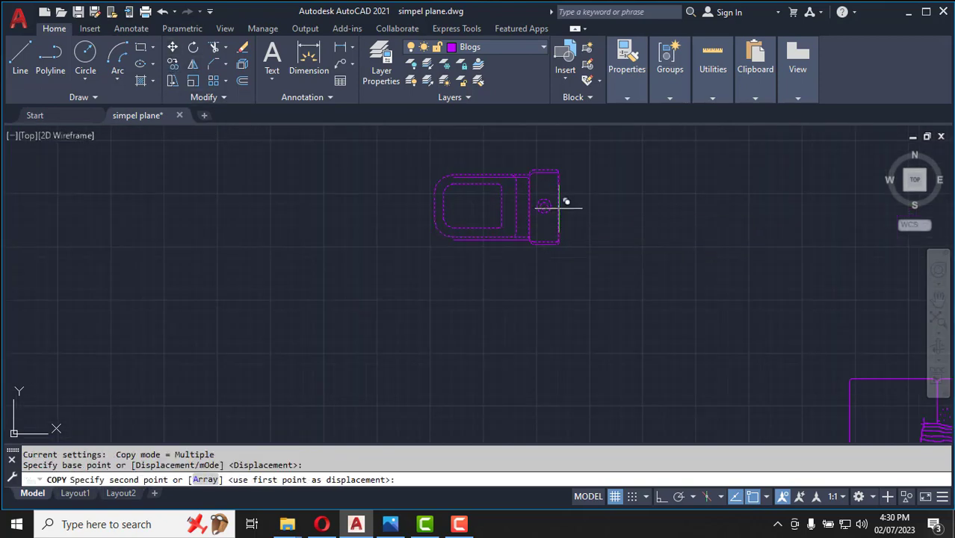
scroll(566, 199, "down", 6)
scroll(510, 270, "up", 8)
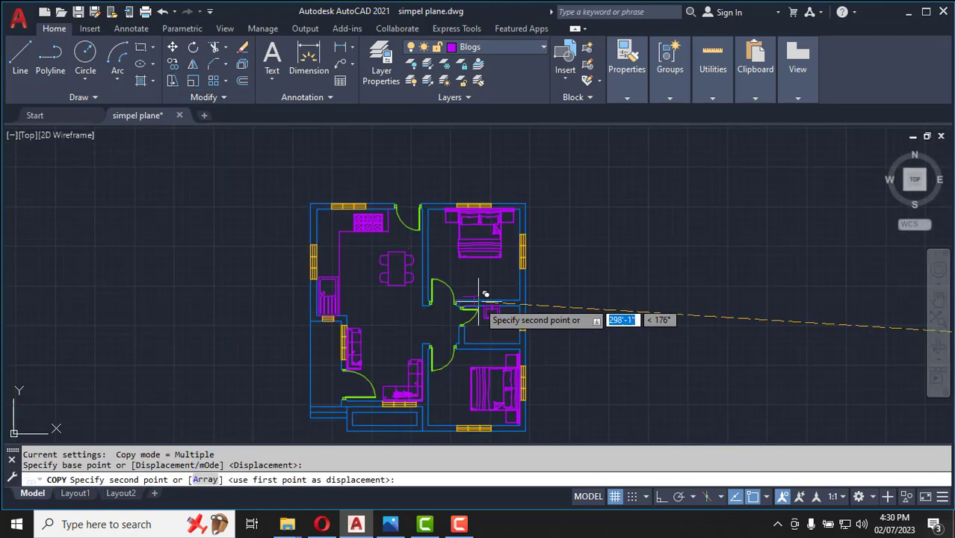
left_click(550, 323)
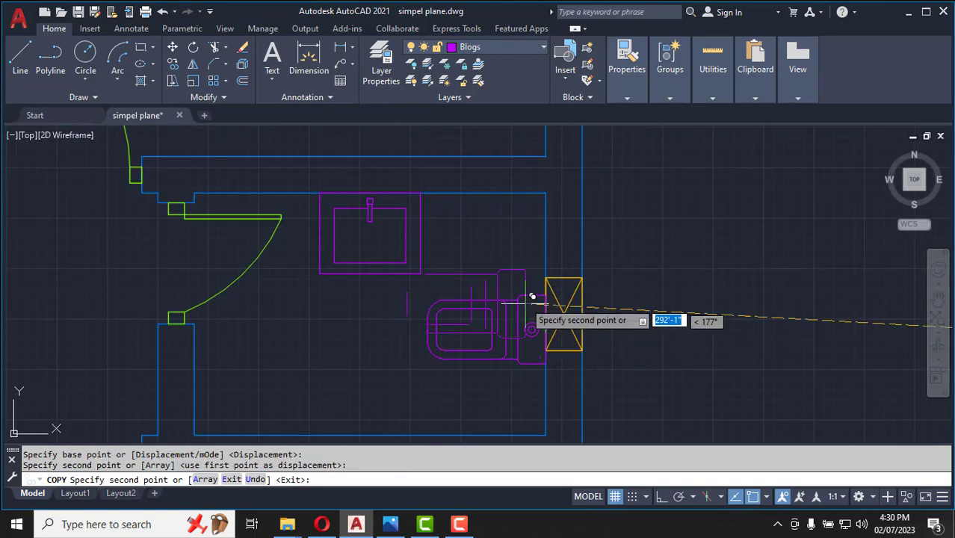
key("Escape")
scroll(424, 262, "down", 4)
scroll(424, 261, "up", 2)
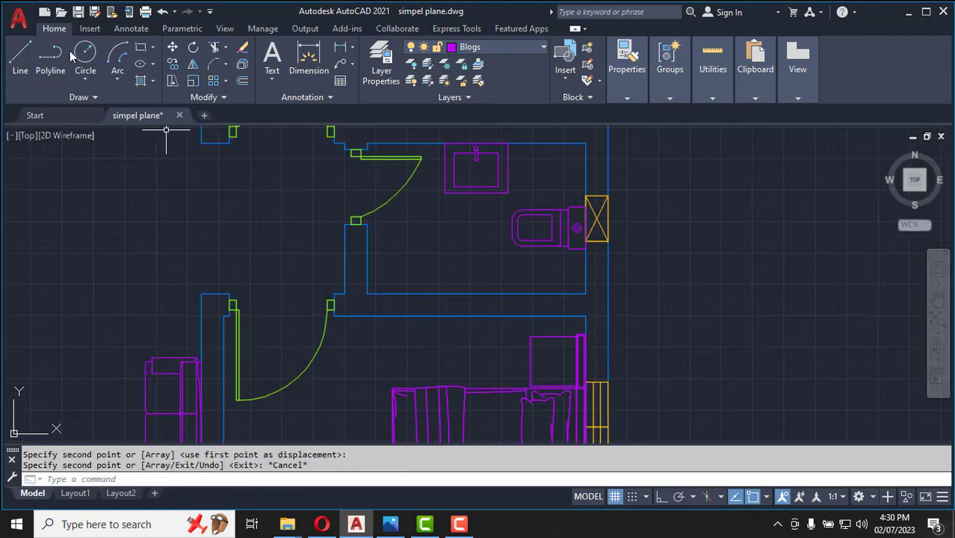
left_click(21, 56)
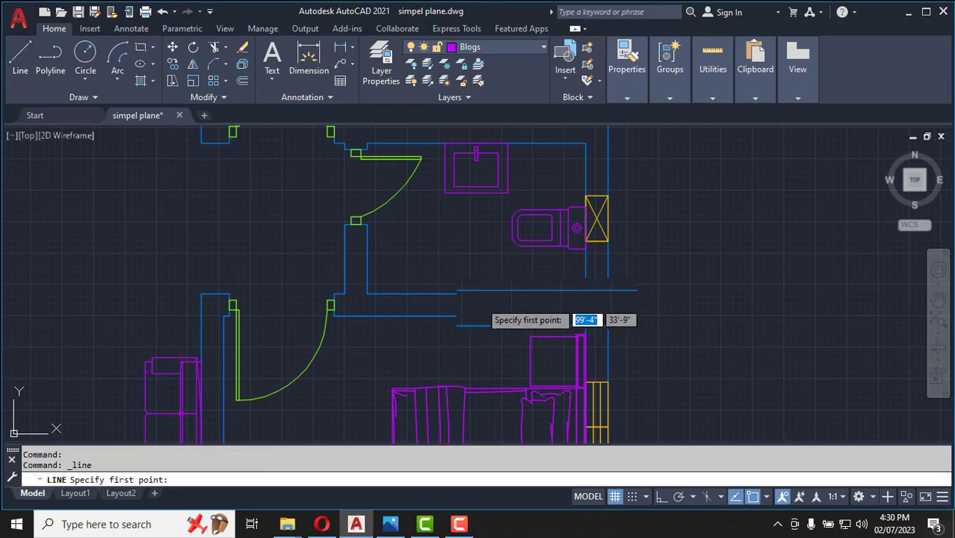
scroll(337, 252, "up", 2)
scroll(337, 252, "down", 1)
scroll(338, 252, "up", 1)
left_click(370, 271)
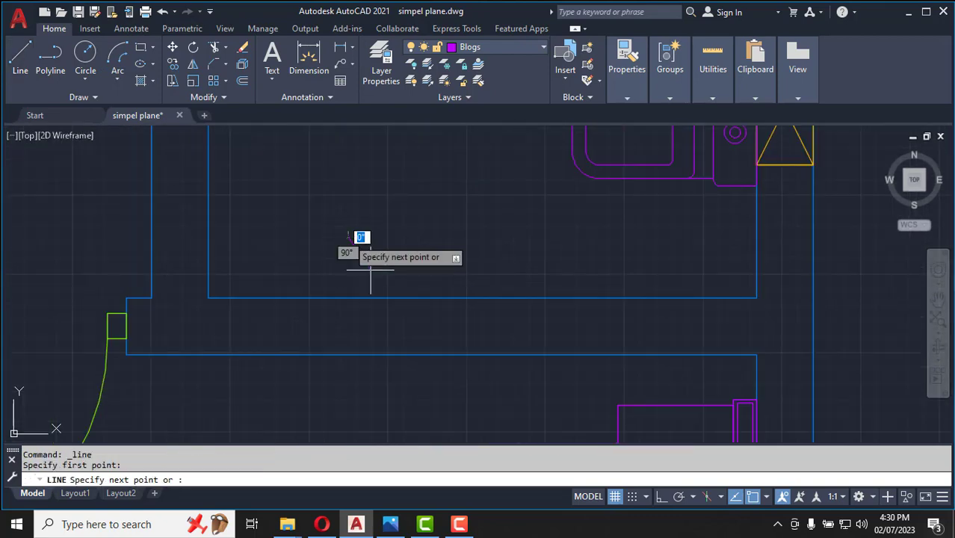
key("Escape")
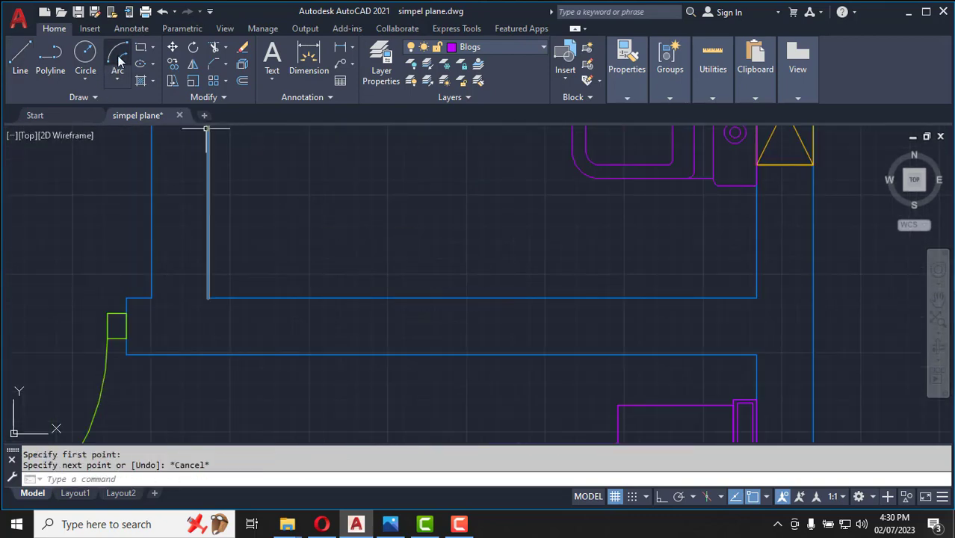
Draw a rectangle about 5" by 6" for the shower head, just above the bathroom's lower inner wall.
left_click(153, 47)
left_click(163, 74)
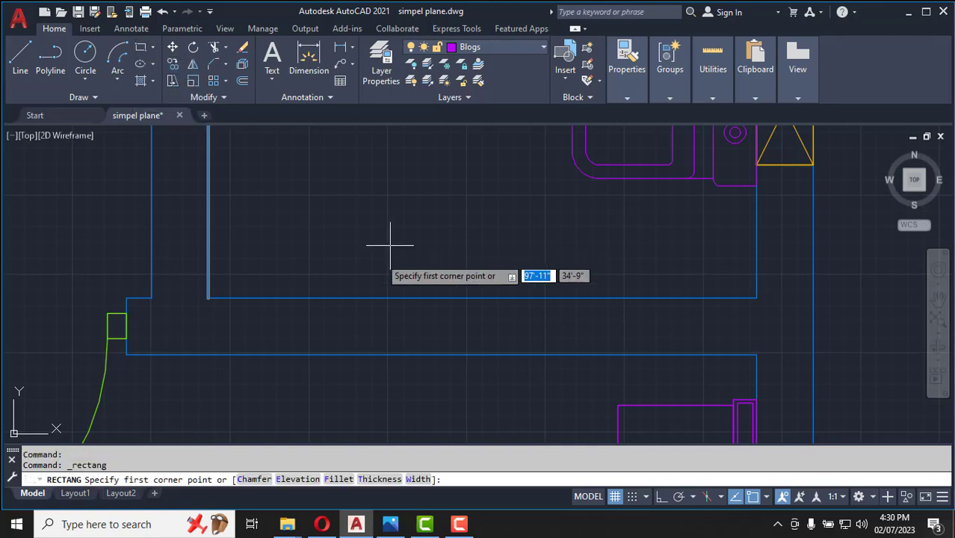
left_click(346, 239)
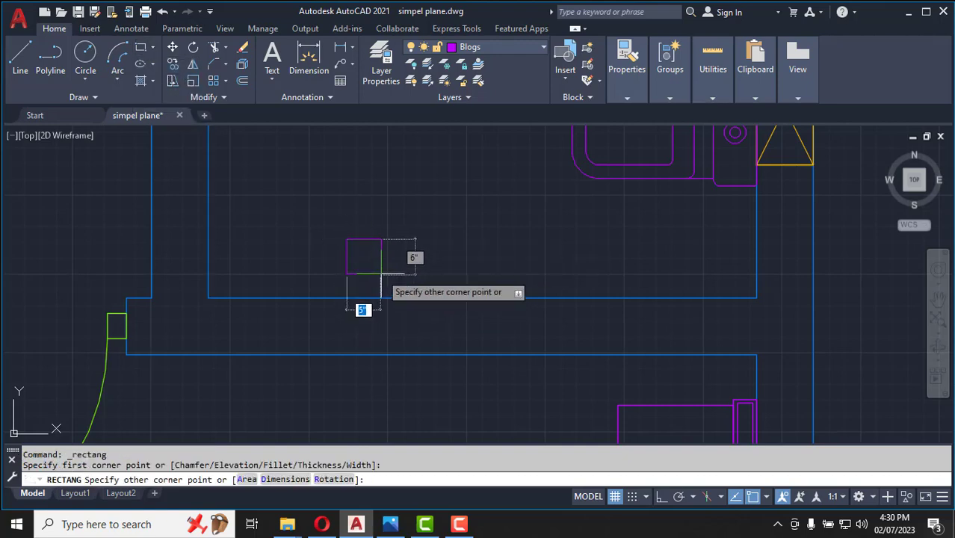
left_click(381, 274)
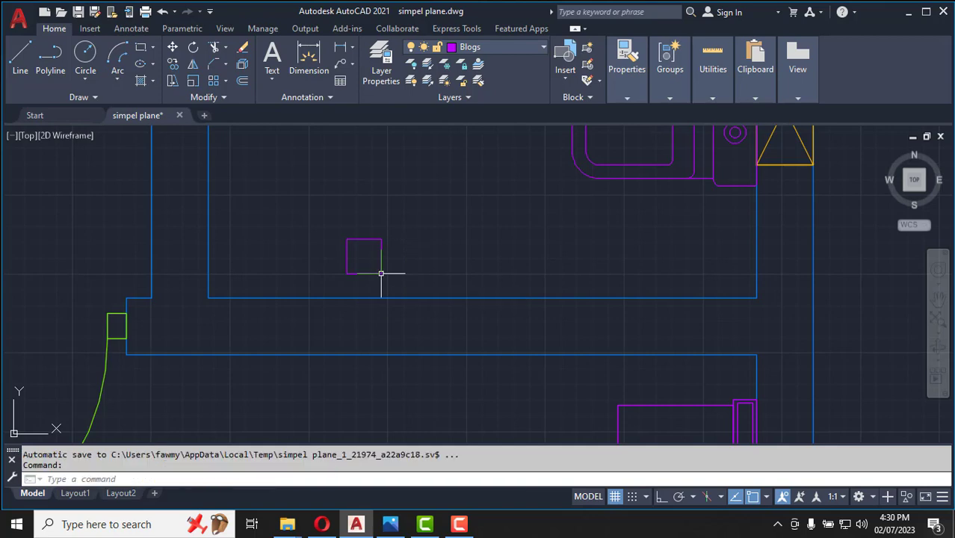
Draw a narrow rectangle about 1" by 4" from the middle of the small box's lower edge down to the bathroom wall.
left_click(141, 49)
scroll(337, 273, "up", 5)
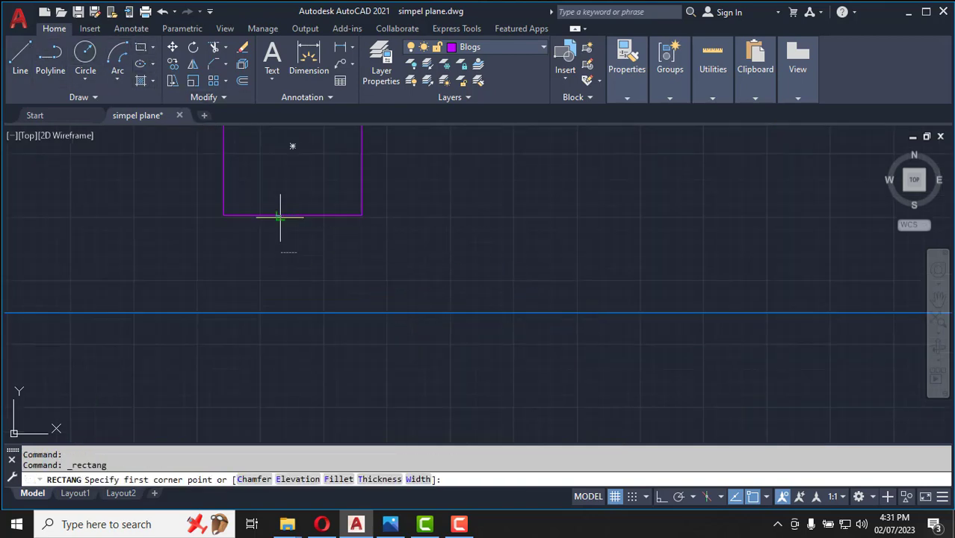
left_click(281, 216)
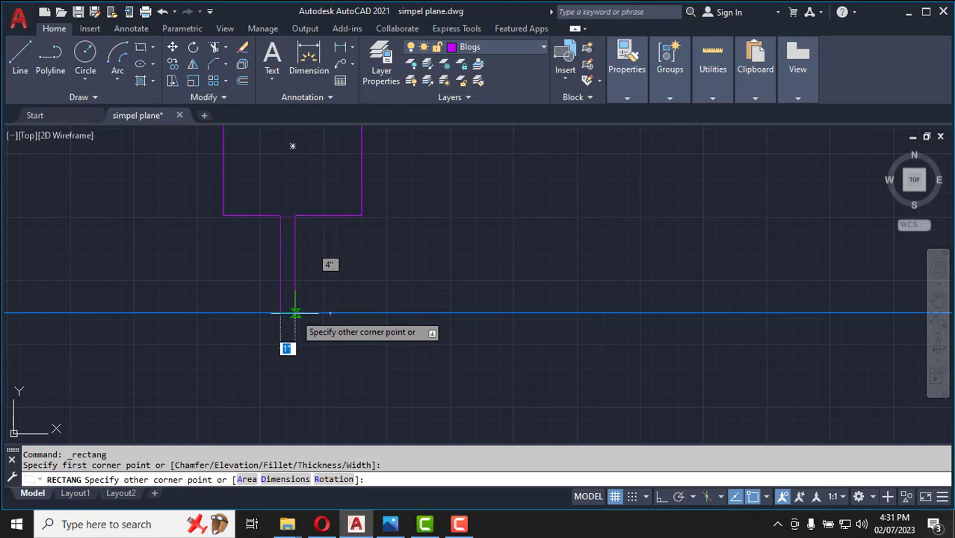
left_click(296, 312)
key("Escape")
scroll(348, 277, "down", 5)
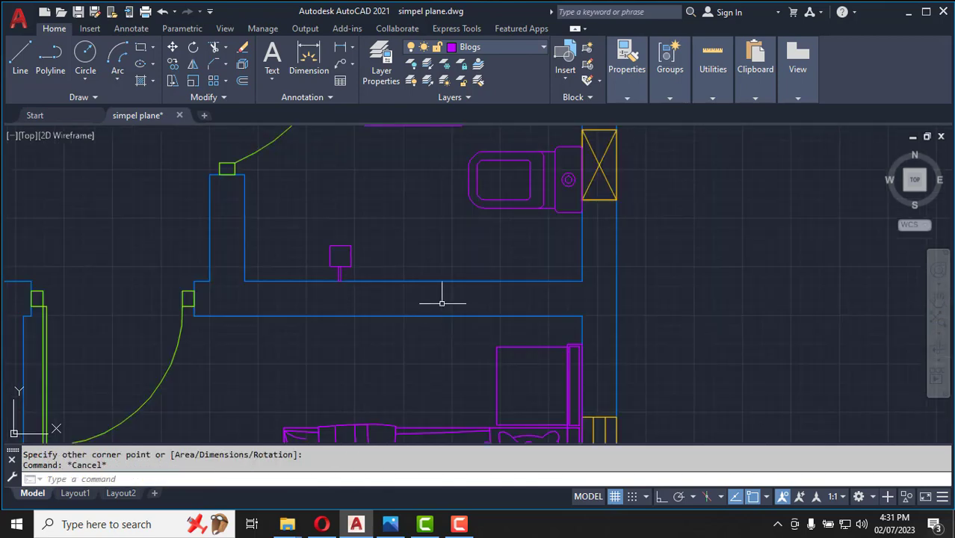
scroll(442, 303, "down", 4)
scroll(448, 269, "up", 3)
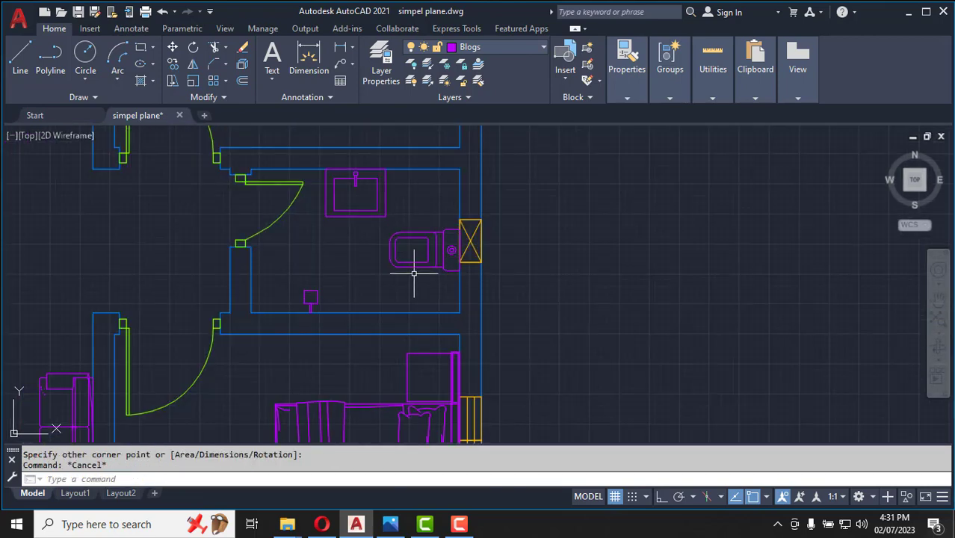
scroll(427, 247, "down", 5)
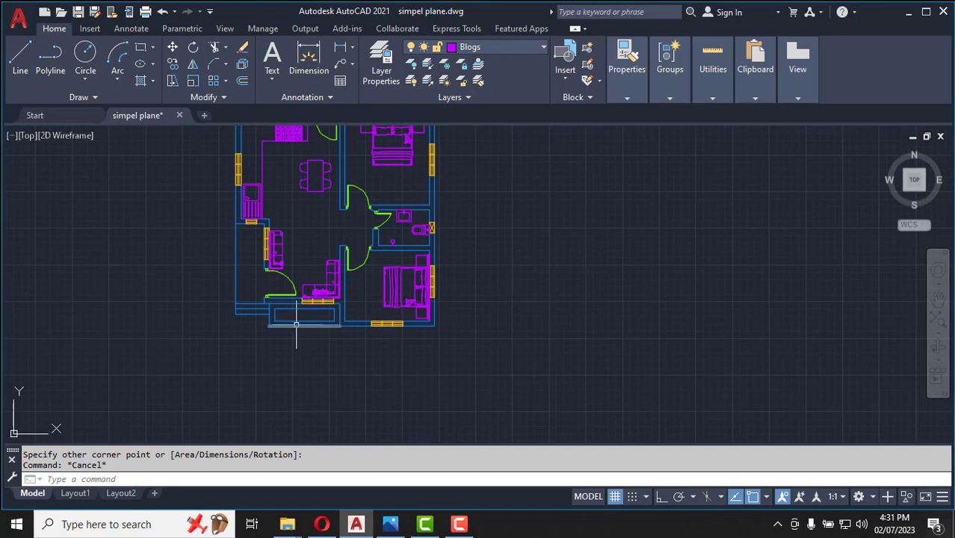
scroll(296, 324, "up", 4)
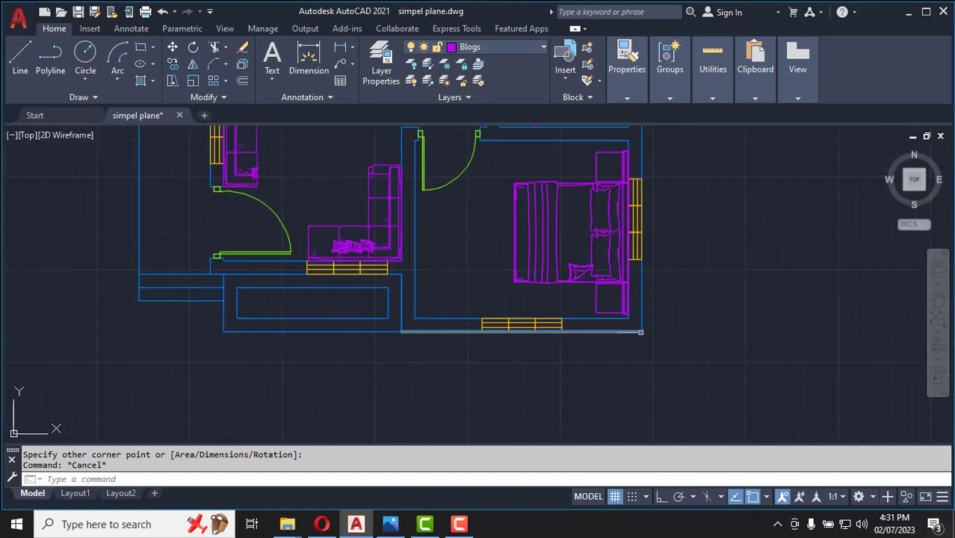
left_click(768, 265)
left_click(714, 274)
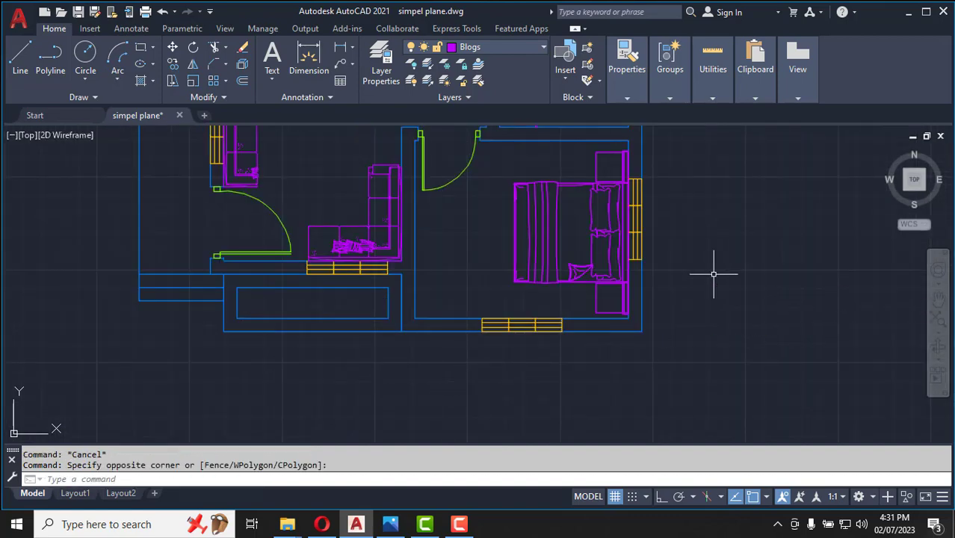
Insert the Trees - Imperial block from the Architectural tool palette into the empty area below the house plan.
type("too")
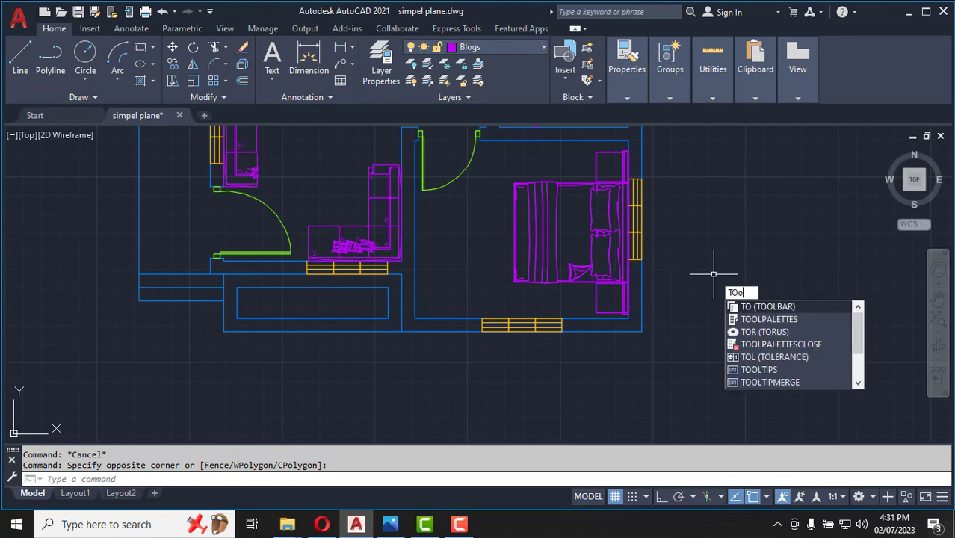
key("Return")
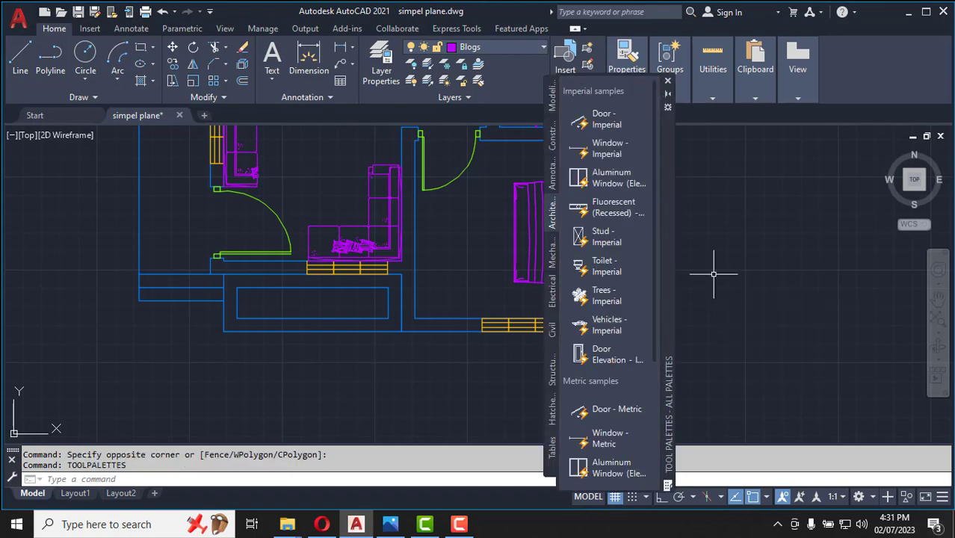
left_click(598, 296)
scroll(410, 212, "down", 8)
scroll(390, 251, "up", 6)
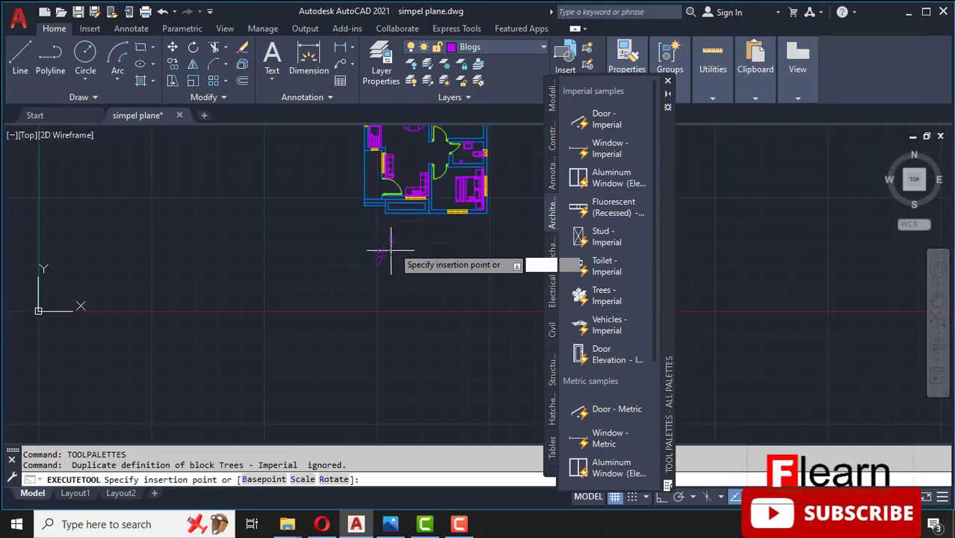
left_click(389, 263)
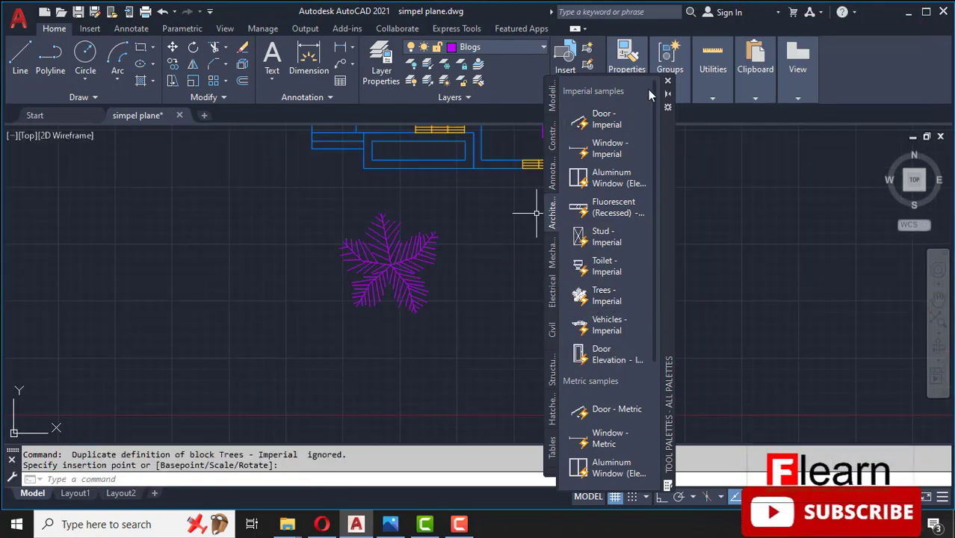
Change the inserted tree block to its Type 3 Evergreen (Plan) variant.
left_click(403, 267)
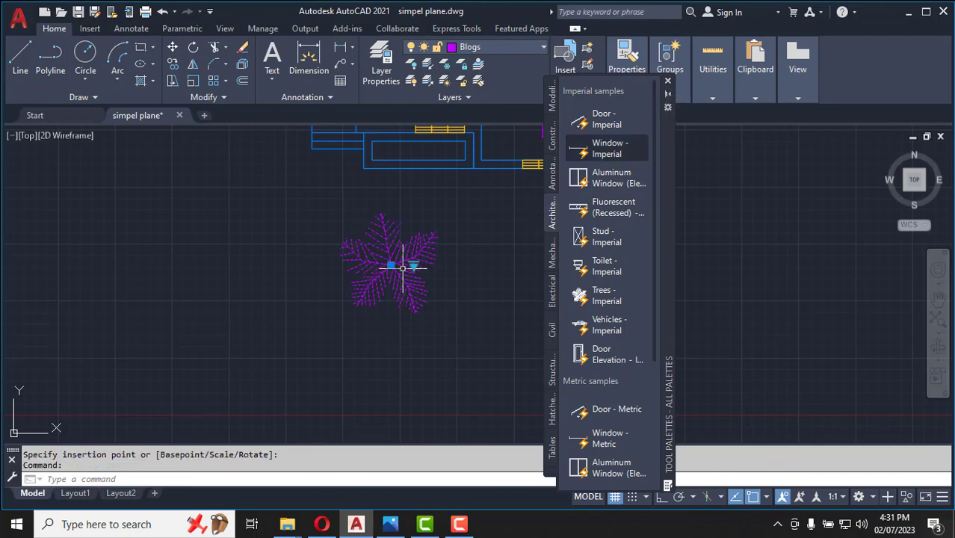
left_click(414, 265)
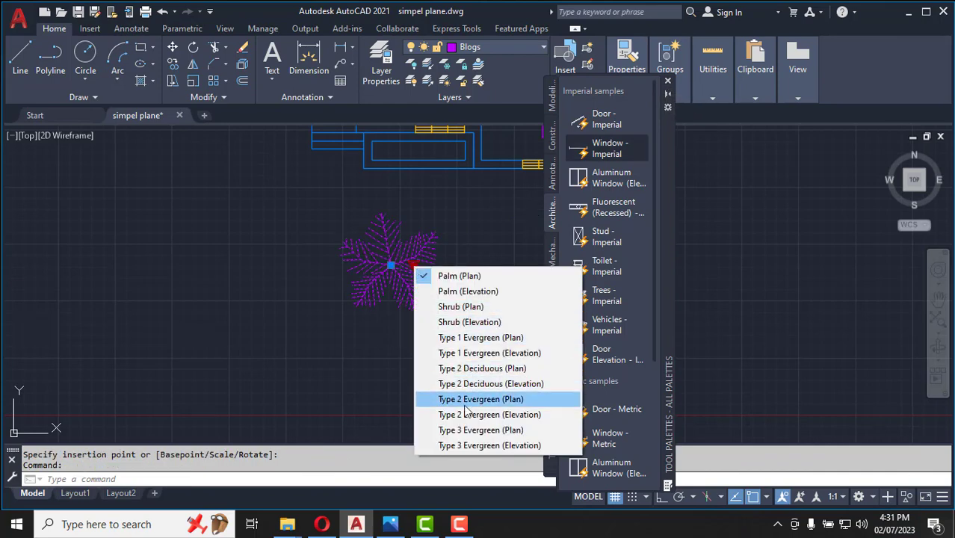
left_click(466, 431)
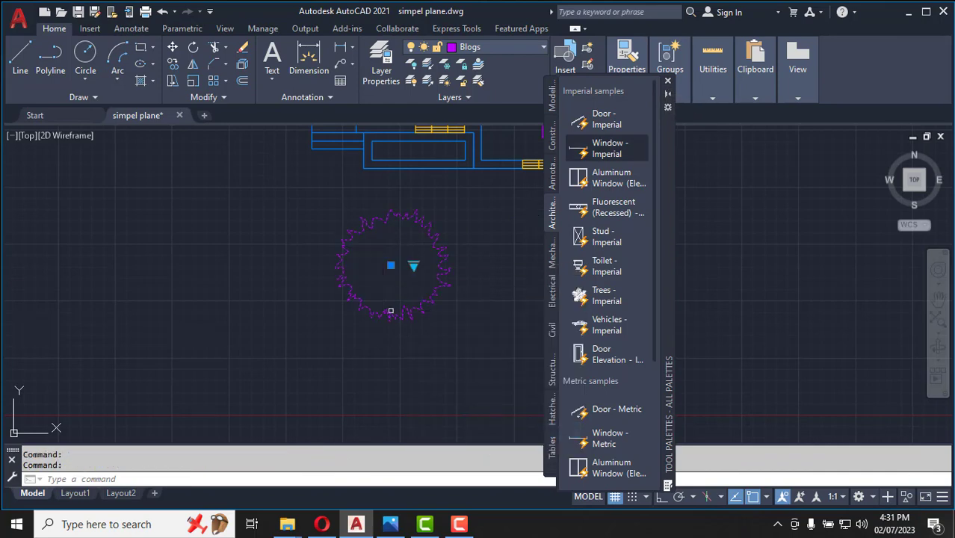
left_click(438, 345)
key("Escape")
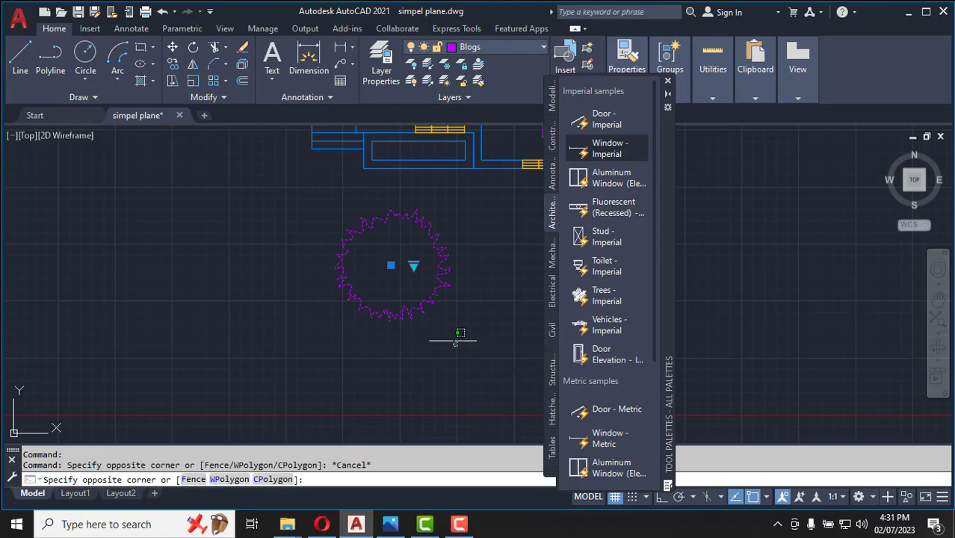
Scale the evergreen tree by a factor of 0.3 from a base point on its lower edge.
left_click(457, 346)
left_click(338, 217)
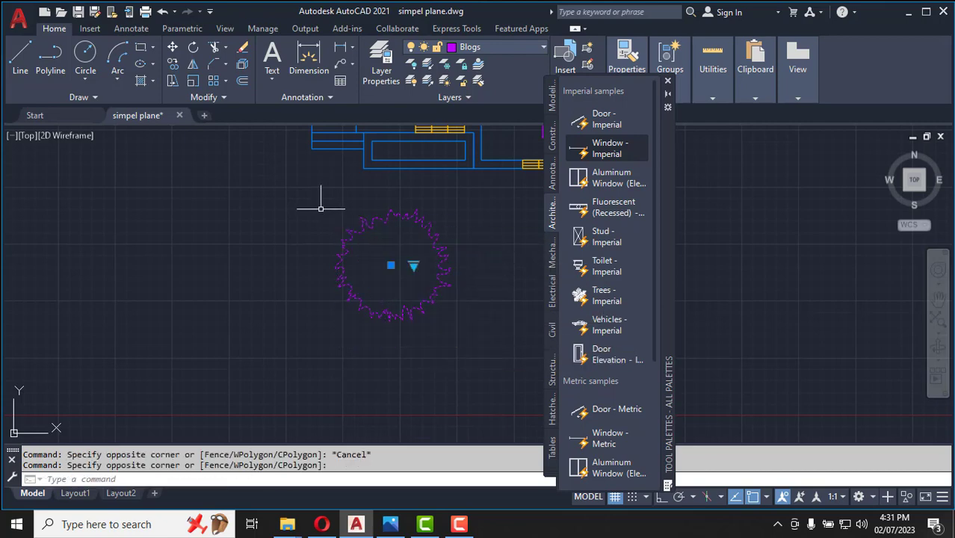
left_click(193, 81)
left_click(415, 308)
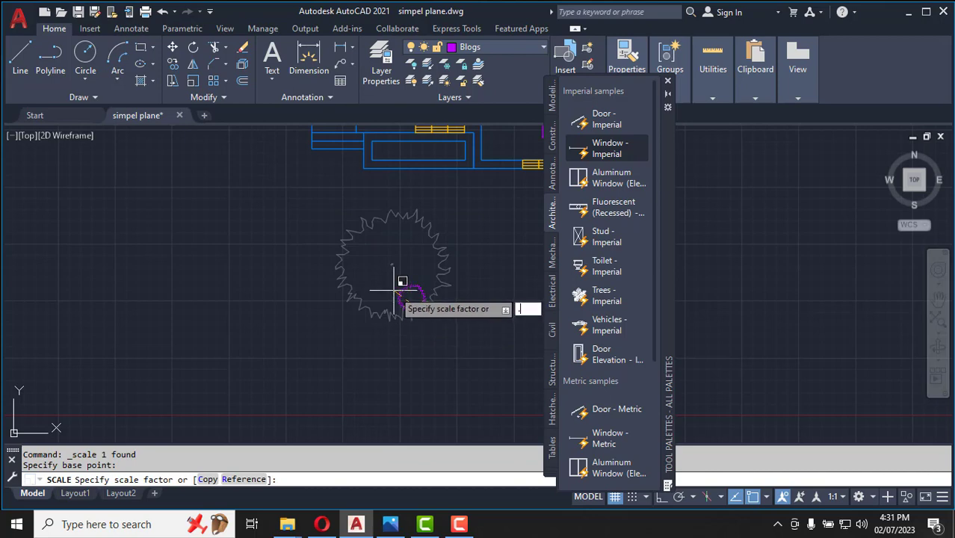
type(".3")
key("Return")
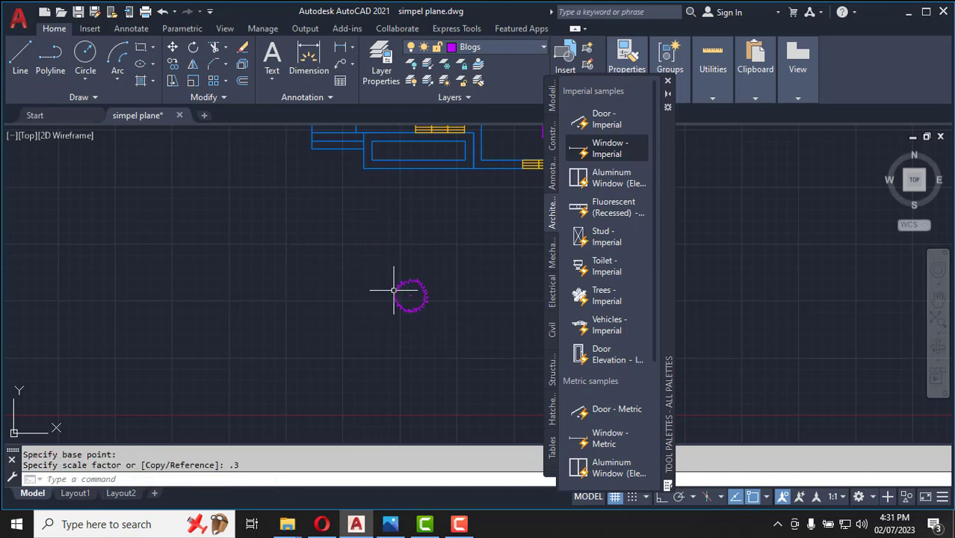
Copy the scaled tree three times in a row inside the planter box in front of the living room window.
left_click(413, 302)
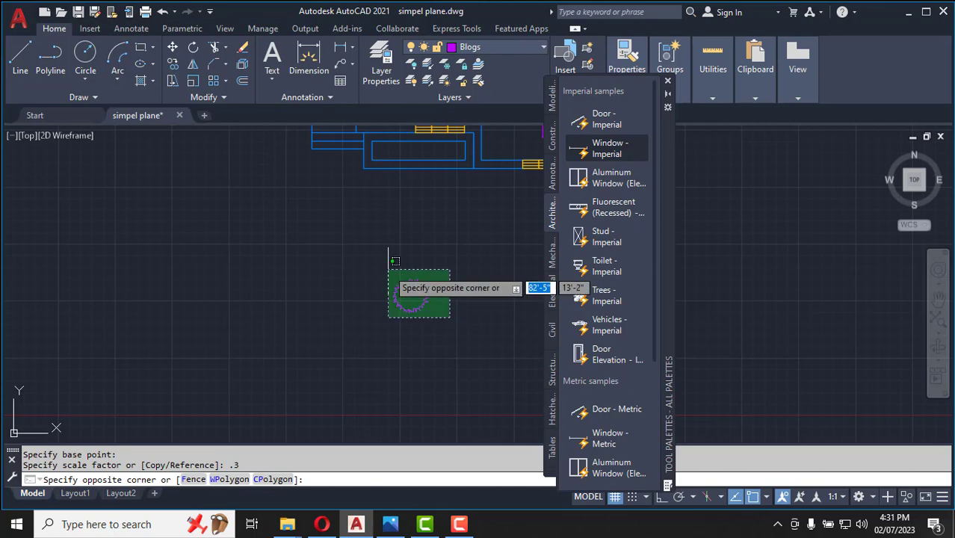
left_click(172, 66)
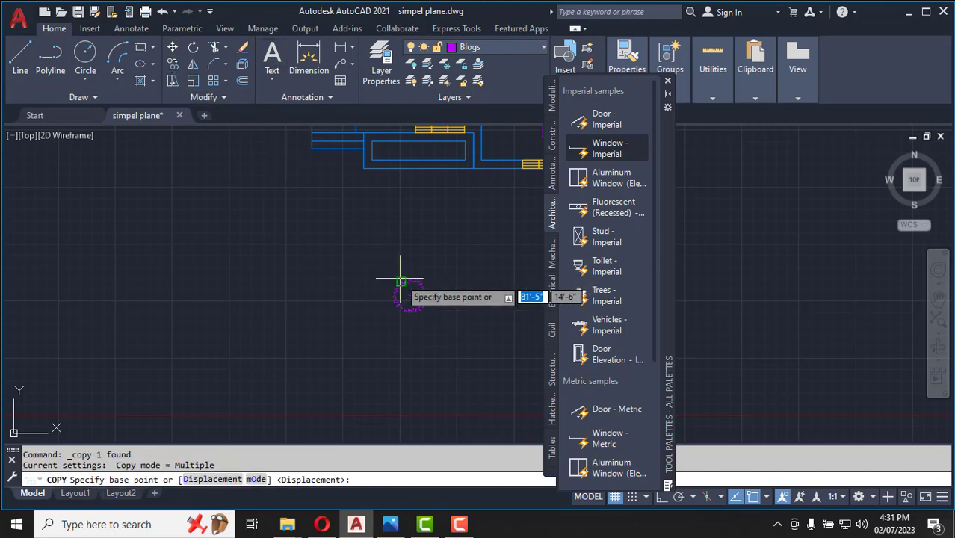
left_click(410, 292)
scroll(411, 288, "down", 3)
scroll(407, 217, "up", 5)
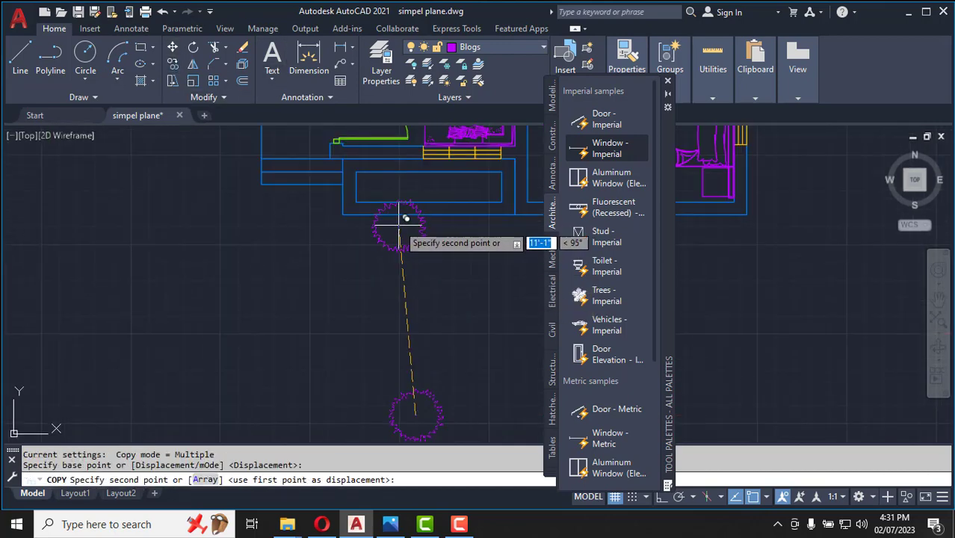
left_click(372, 190)
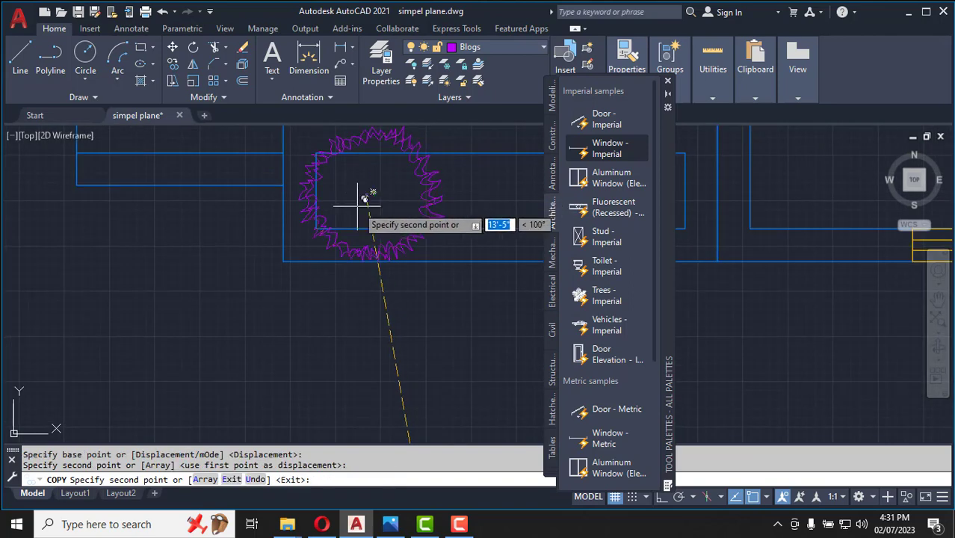
scroll(368, 198, "down", 3)
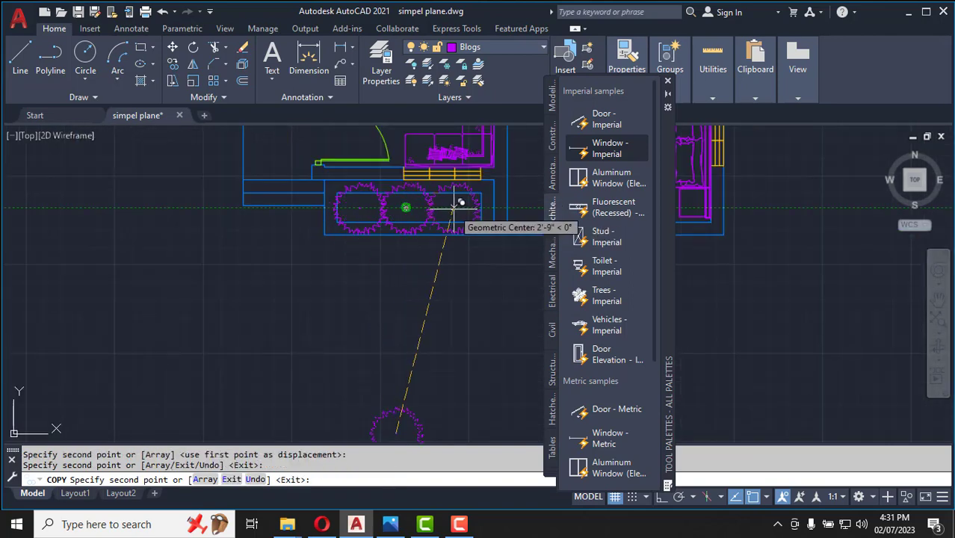
left_click(405, 208)
scroll(389, 296, "down", 4)
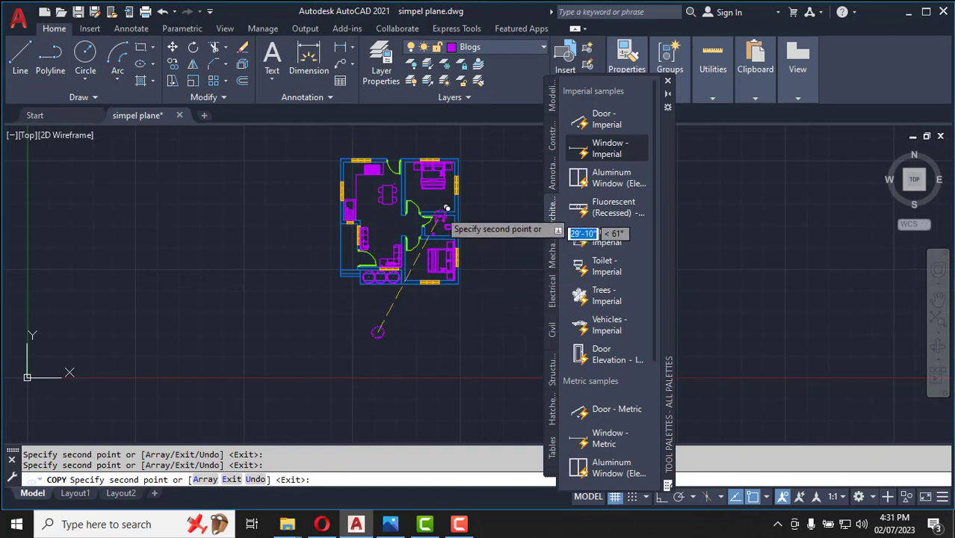
Place another copy of the tree in the upper bedroom, to the left of the bed.
scroll(411, 157, "up", 6)
scroll(405, 229, "up", 2)
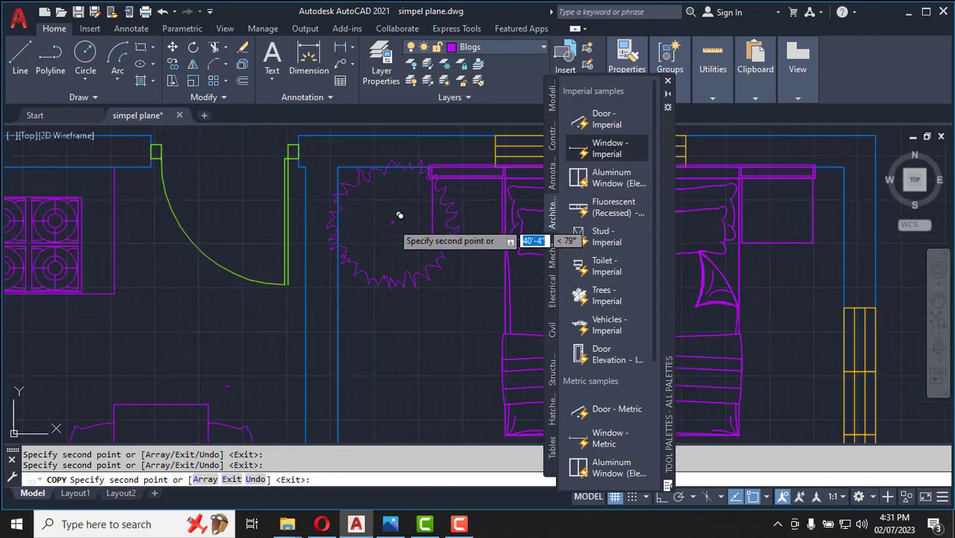
key("Escape")
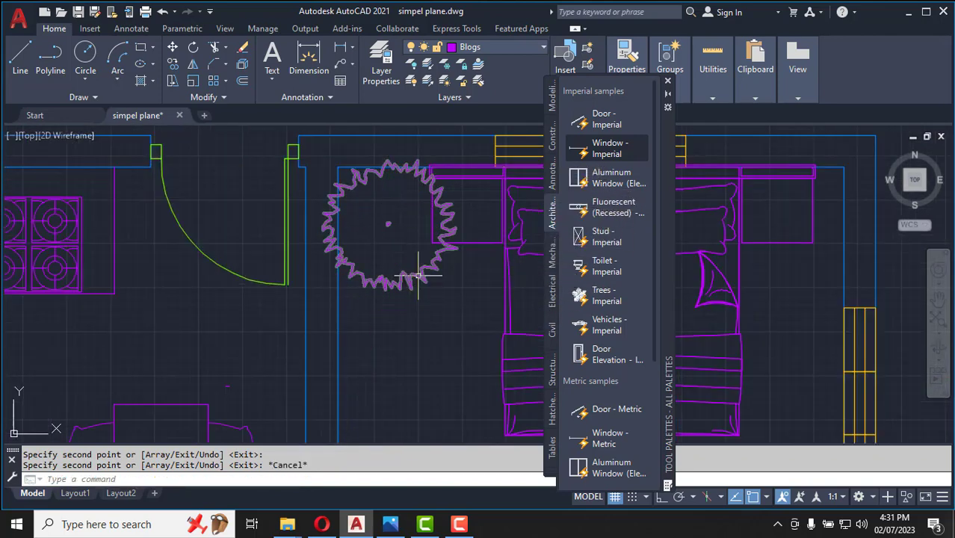
Scale the upper bedroom's tree by a factor of 0.4 from its lower edge.
left_click(418, 275)
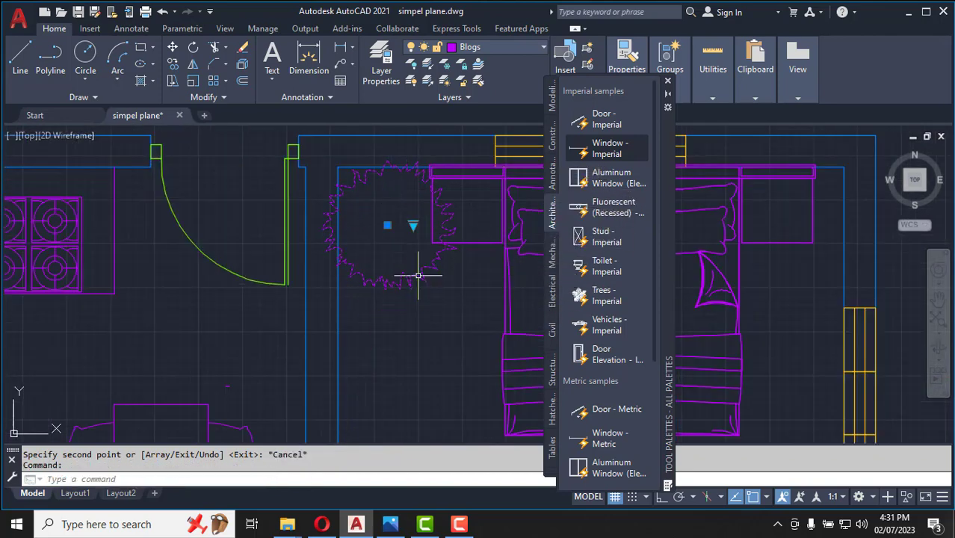
left_click(192, 82)
left_click(424, 282)
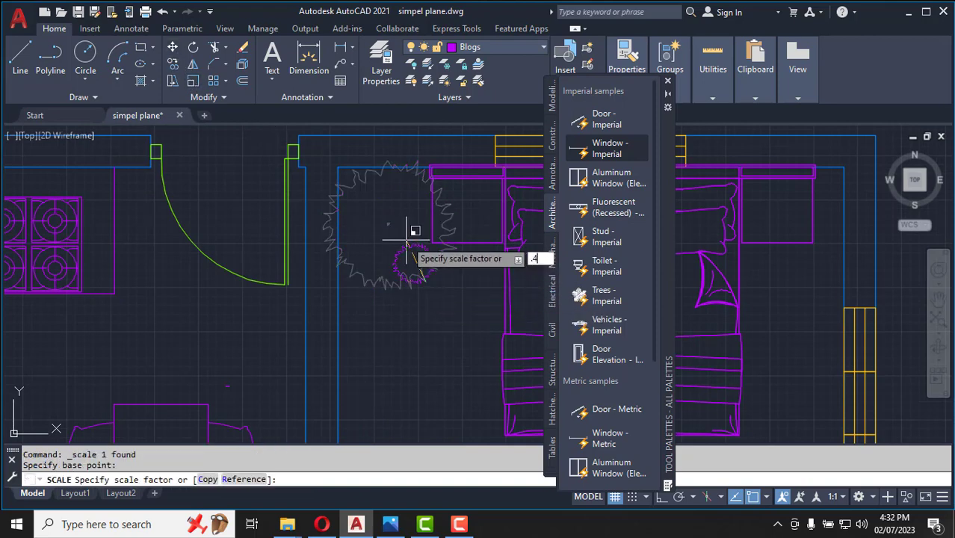
type(".4")
key("Return")
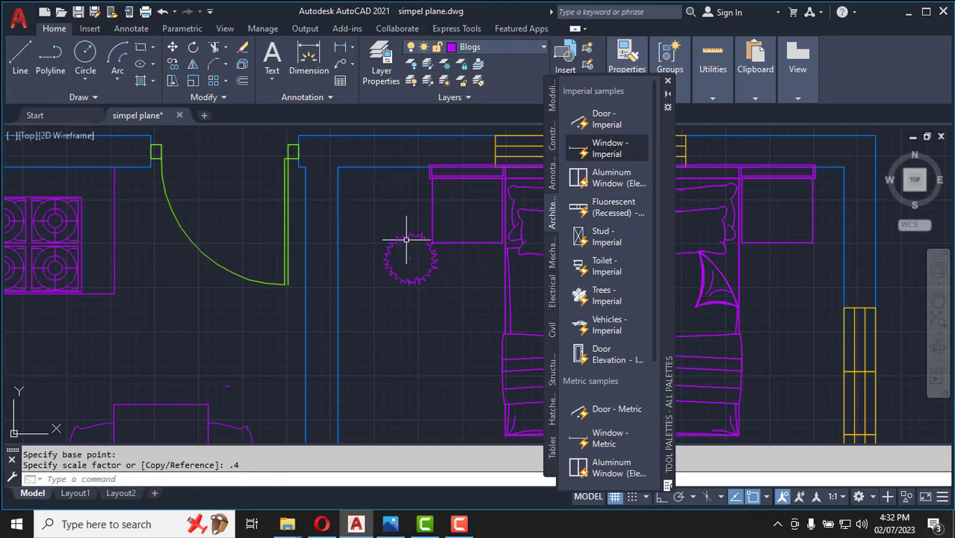
Move the small plant to the right of the upper bedroom's bed, beside the right wall's window.
left_click(410, 294)
left_click(403, 277)
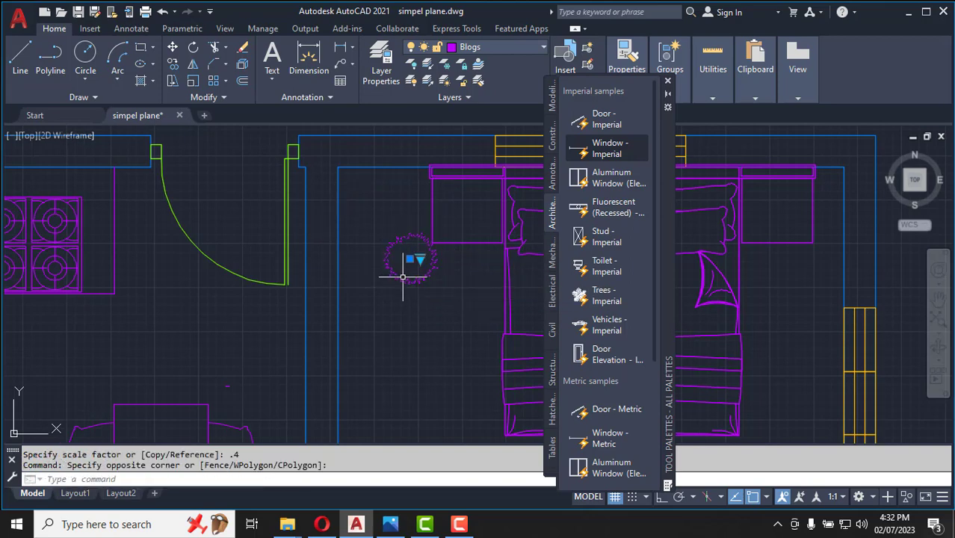
left_click(173, 49)
left_click(413, 262)
scroll(255, 187, "down", 3)
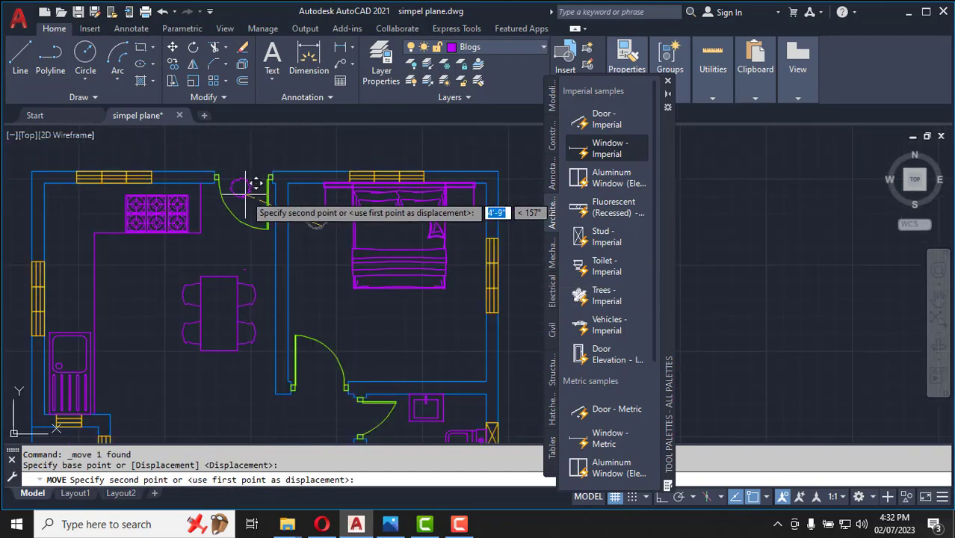
scroll(284, 196, "down", 1)
scroll(329, 211, "up", 5)
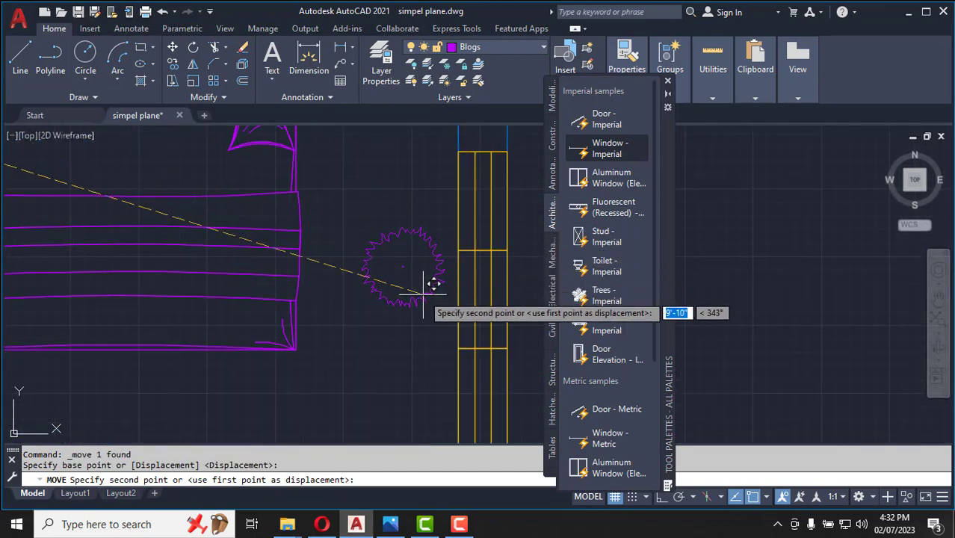
left_click(417, 303)
Copy the upper bedroom's small plant into the lower bedroom, just inside the bottom wall's window.
scroll(355, 228, "down", 5)
scroll(357, 223, "down", 4)
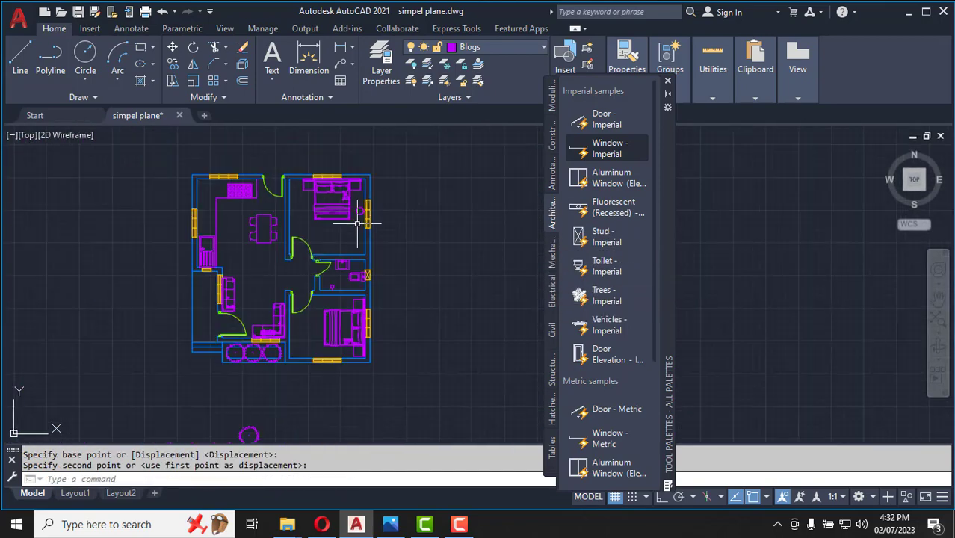
scroll(345, 264, "up", 4)
left_click(378, 146)
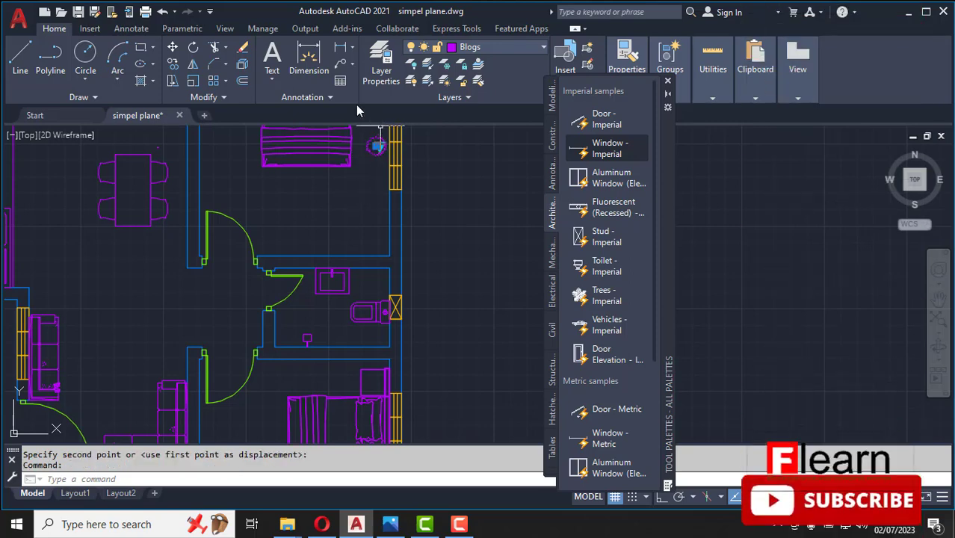
left_click(172, 63)
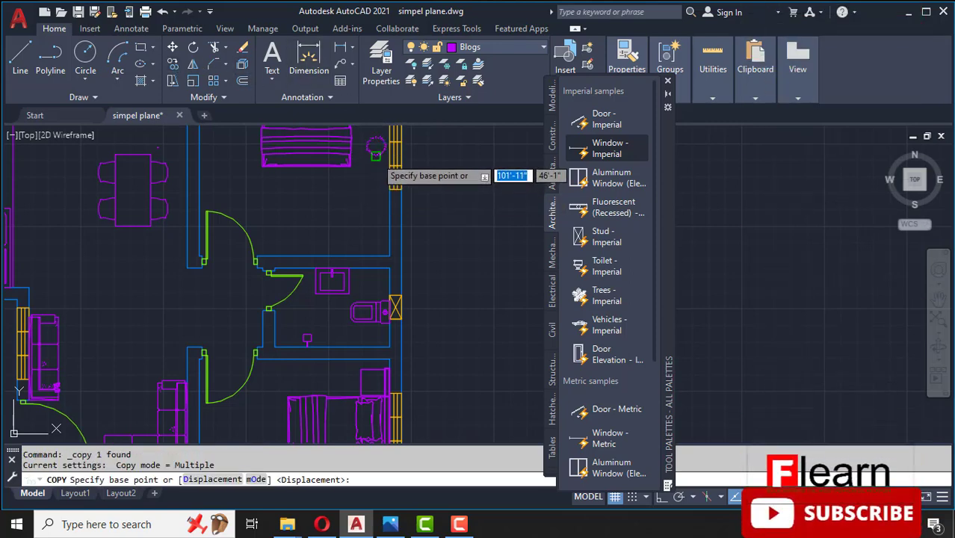
left_click(378, 154)
scroll(380, 161, "down", 3)
scroll(374, 217, "down", 4)
scroll(355, 217, "up", 10)
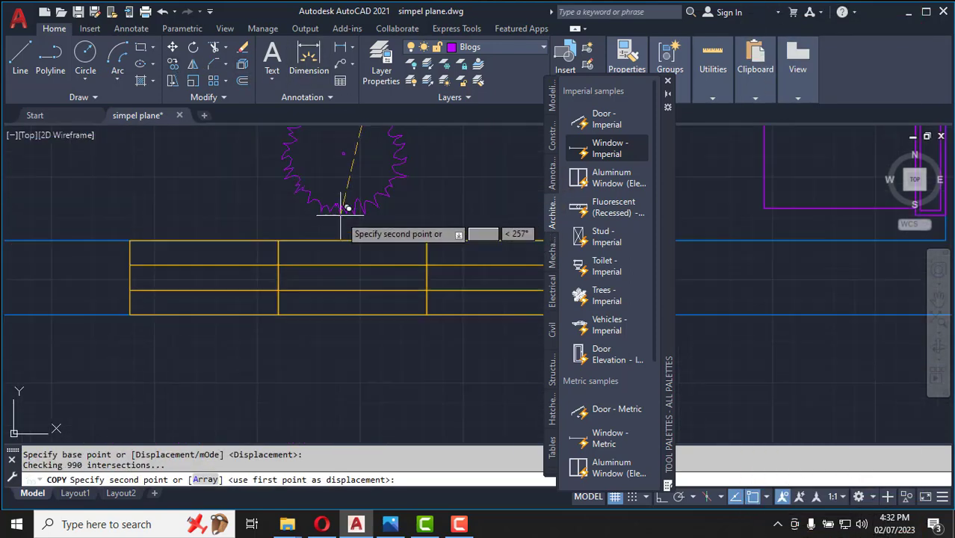
left_click(344, 222)
scroll(344, 223, "down", 8)
key("Escape")
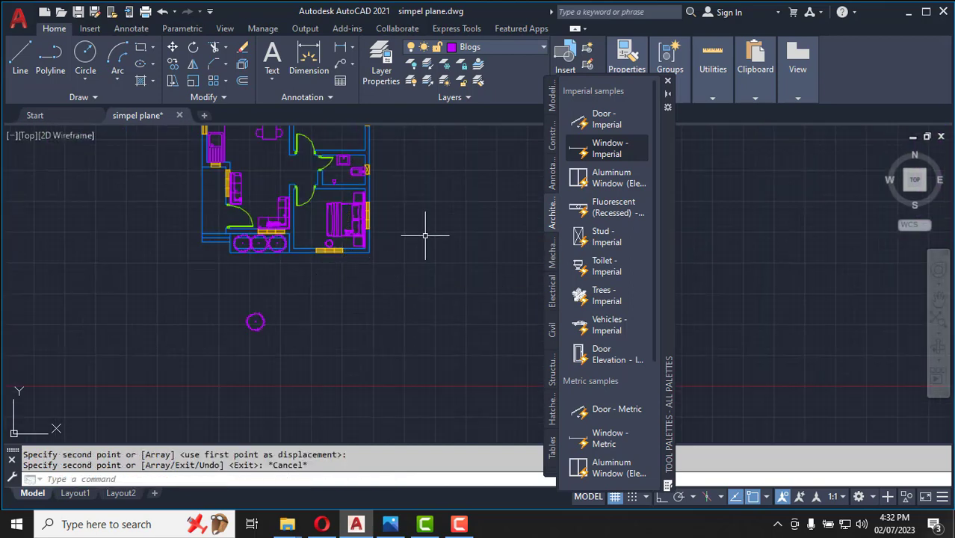
Draw a rectangle about 1' by 2'-6" in the lower bedroom, close to its left wall and facing the bed.
scroll(321, 221, "up", 6)
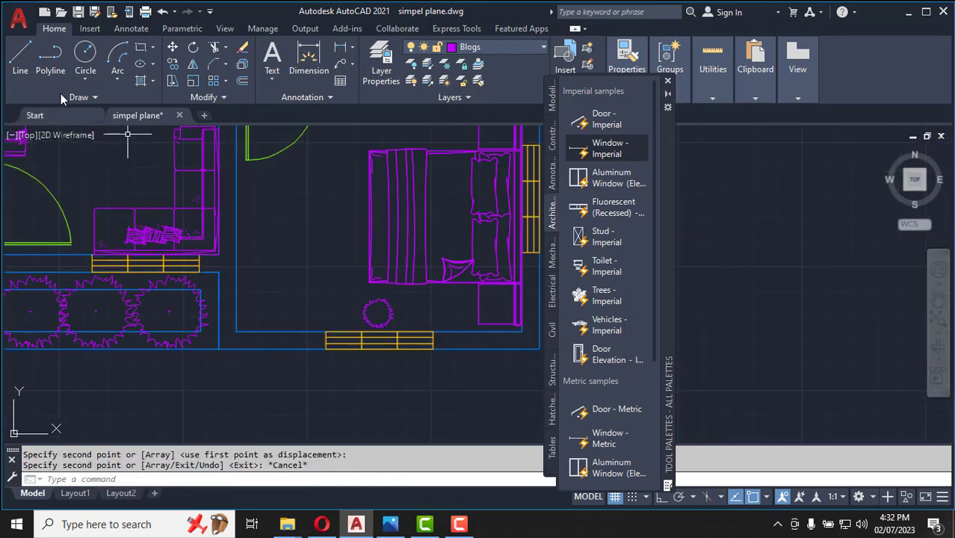
left_click(141, 47)
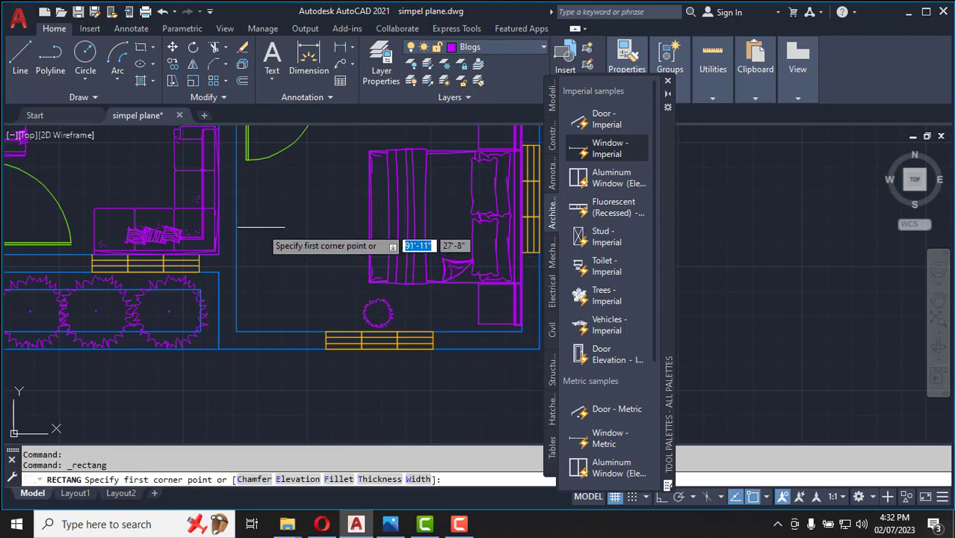
scroll(240, 202, "up", 3)
left_click(230, 188)
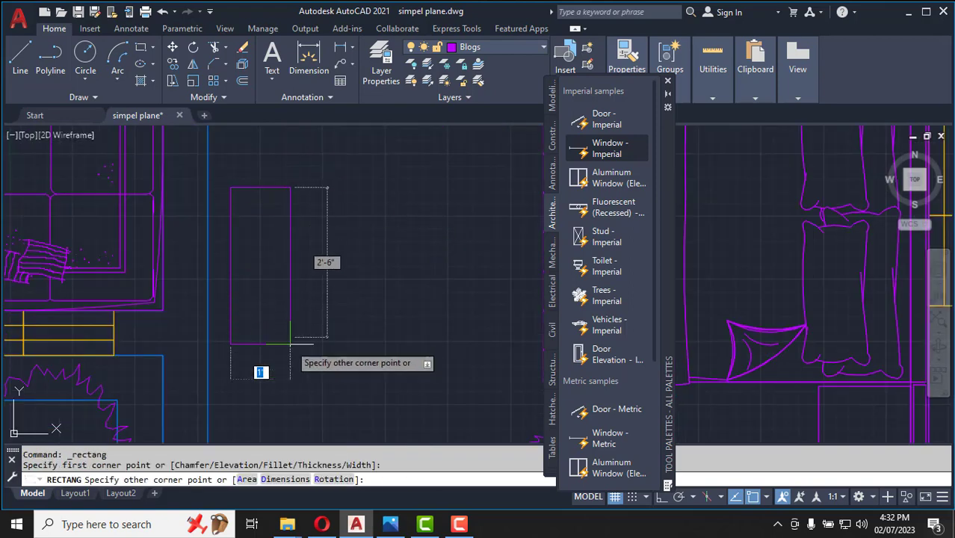
left_click(293, 352)
Close the tool palettes to clear the view of the furnished floor plan.
scroll(305, 329, "down", 8)
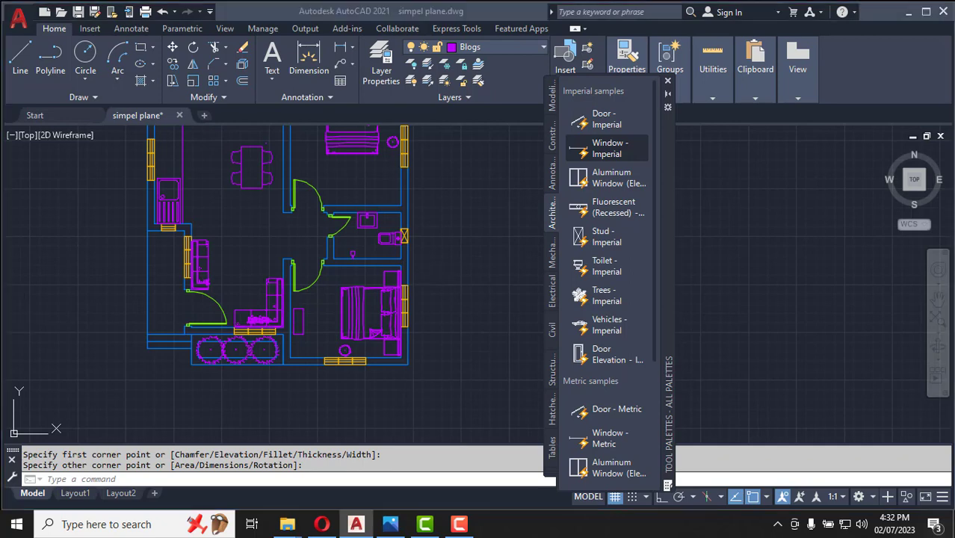
left_click(667, 80)
scroll(539, 341, "down", 4)
scroll(539, 341, "up", 5)
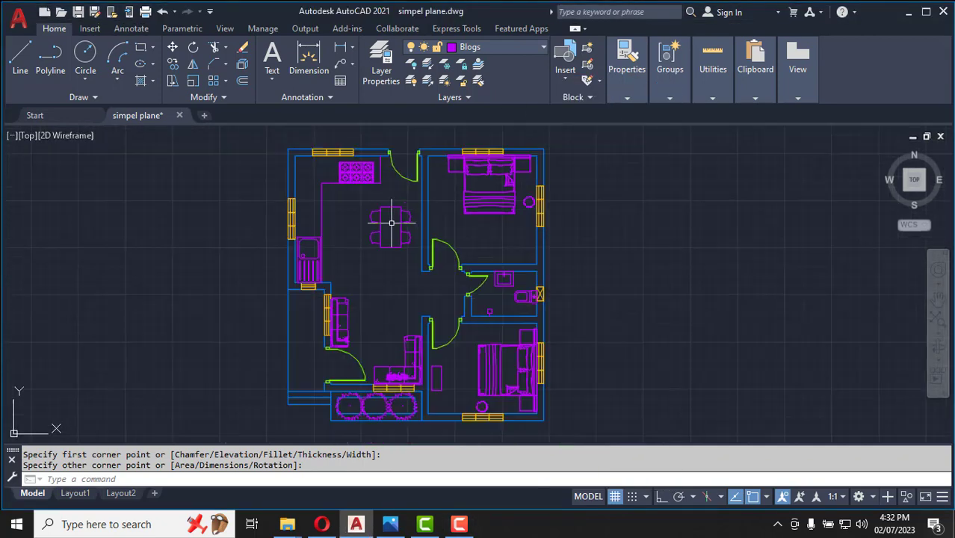
Start a multiline text and create a new text style named style1.
scroll(404, 234, "down", 2)
scroll(448, 222, "up", 5)
scroll(448, 222, "up", 2)
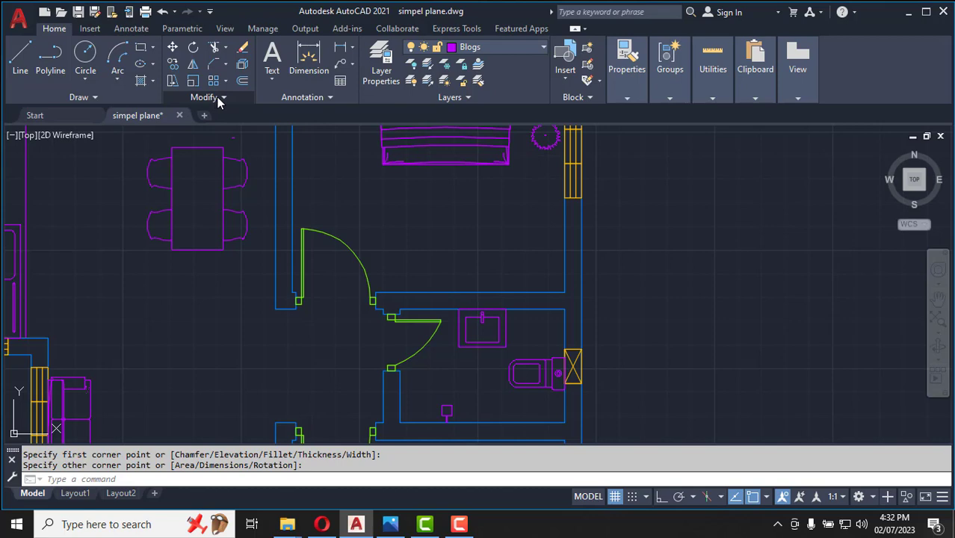
left_click(268, 83)
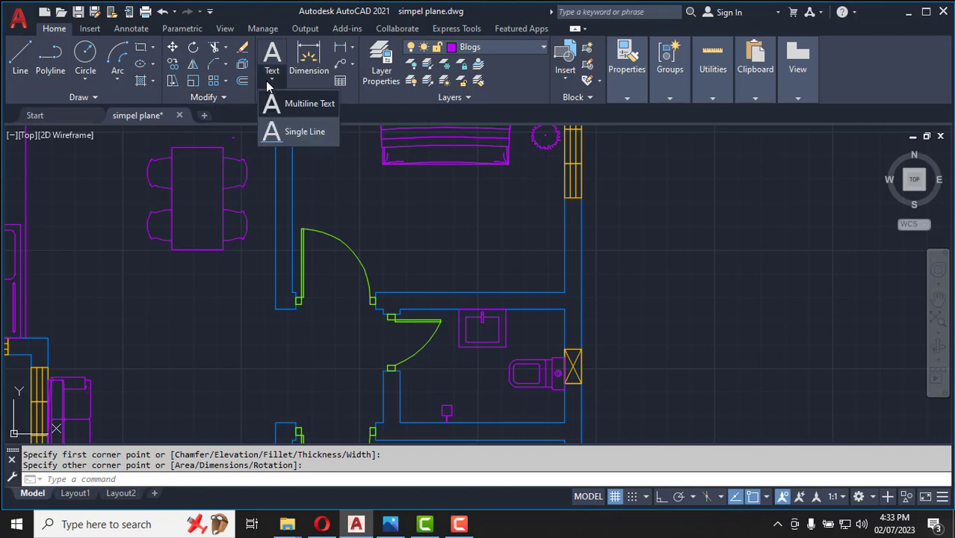
left_click(302, 109)
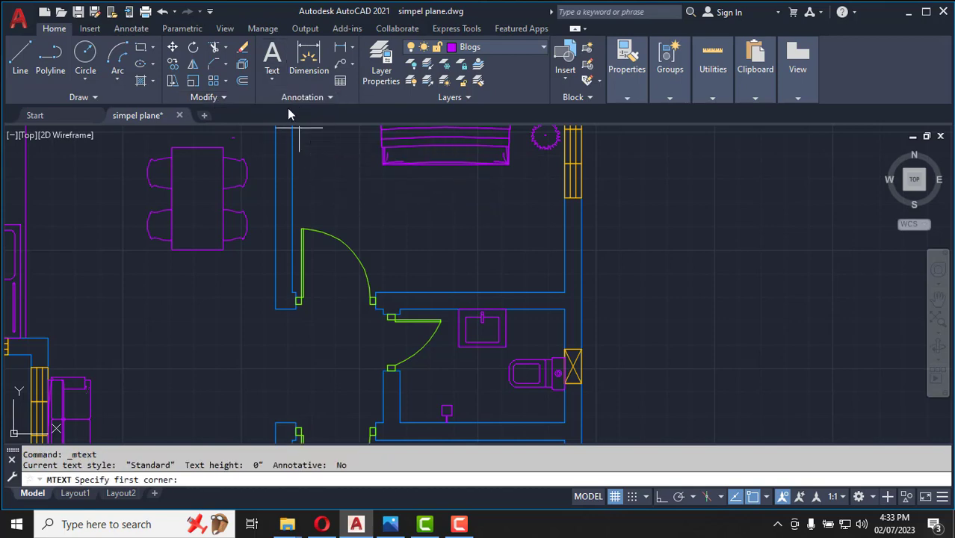
left_click(320, 99)
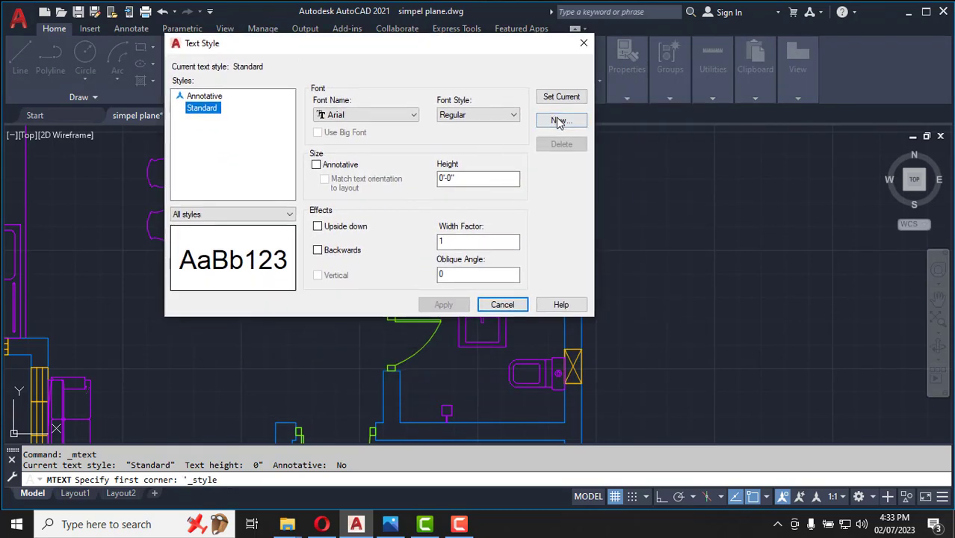
left_click(558, 122)
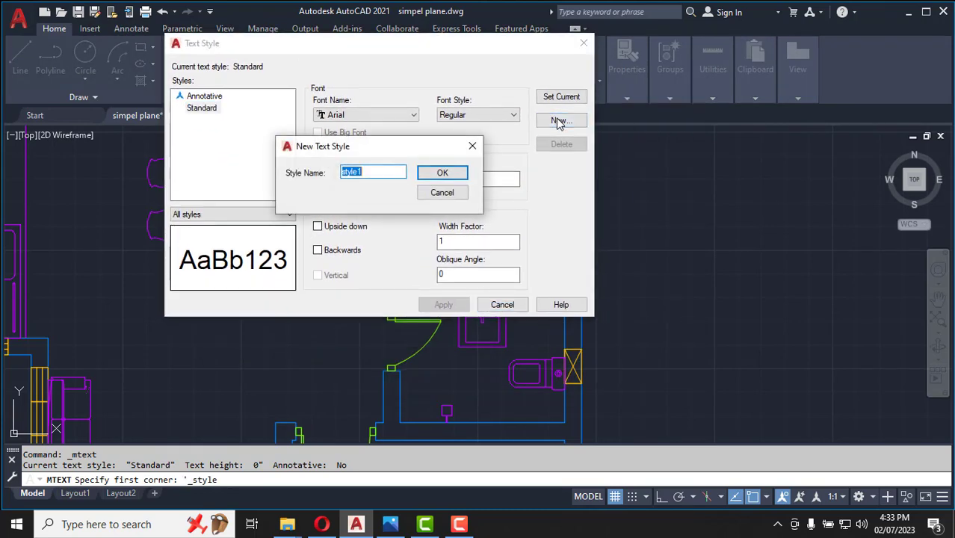
left_click(438, 176)
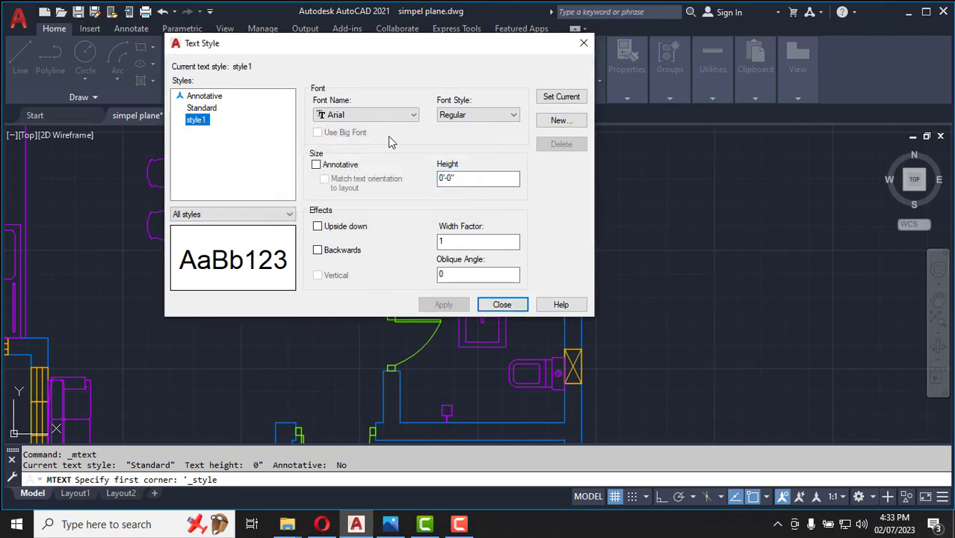
Set style1 to Arial Bold Italic with a text height of 14 and make it the current text style.
left_click(414, 115)
left_click(414, 117)
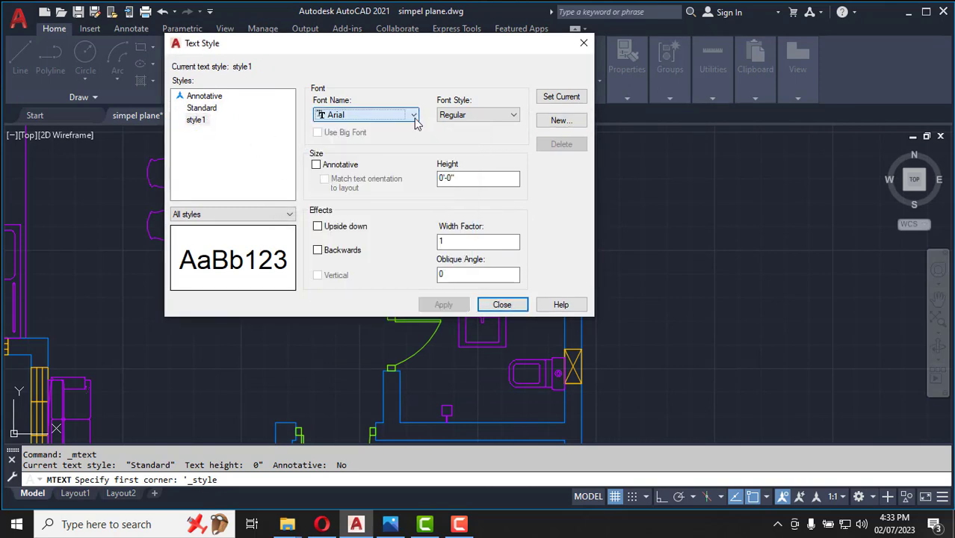
left_click(464, 180)
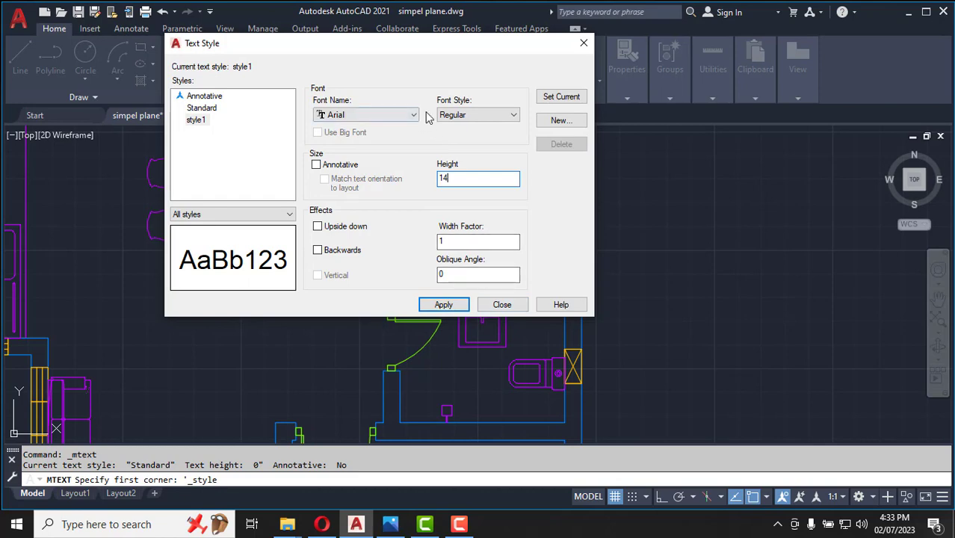
left_click(494, 118)
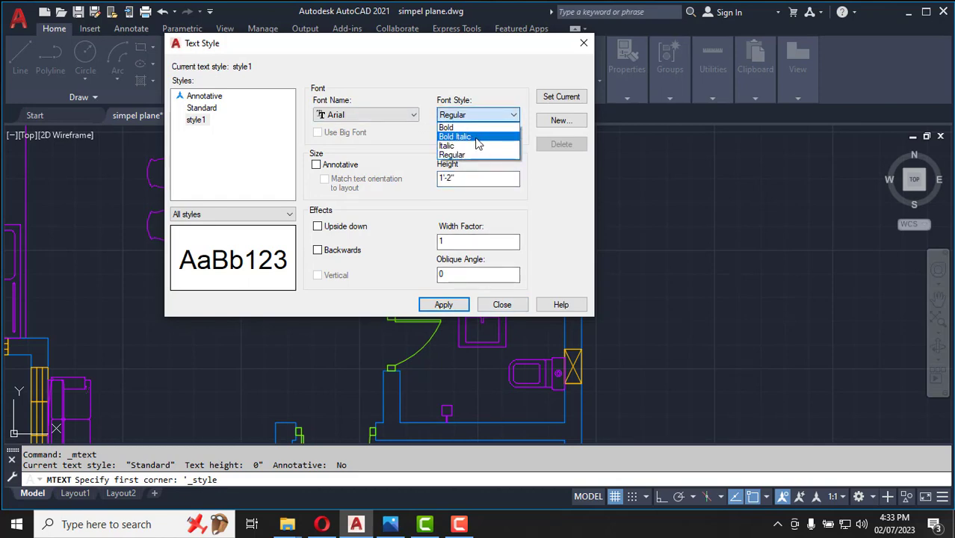
left_click(475, 138)
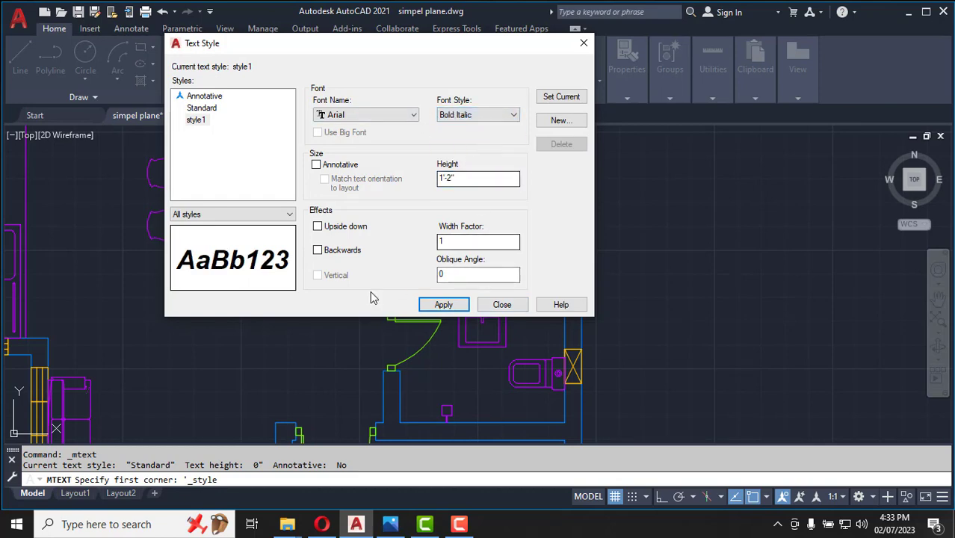
left_click(454, 308)
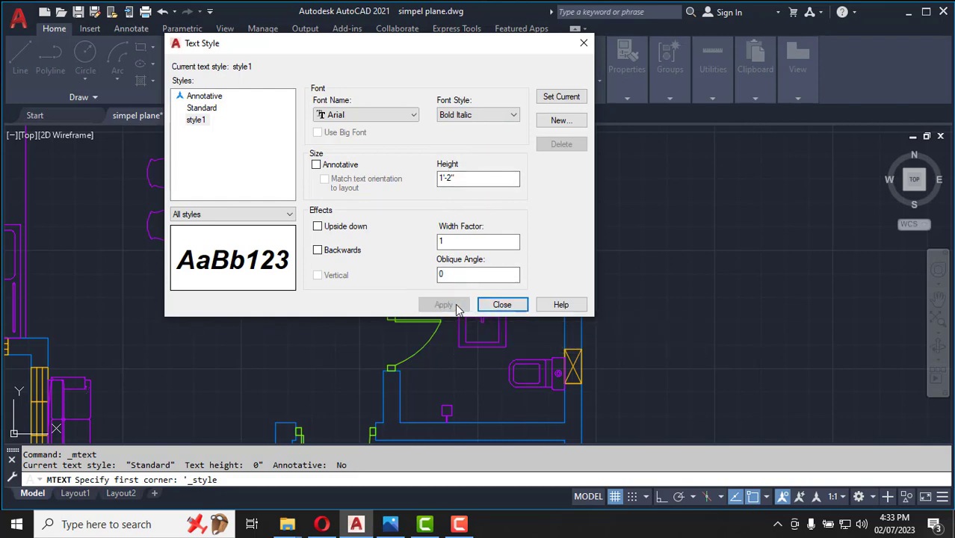
left_click(562, 103)
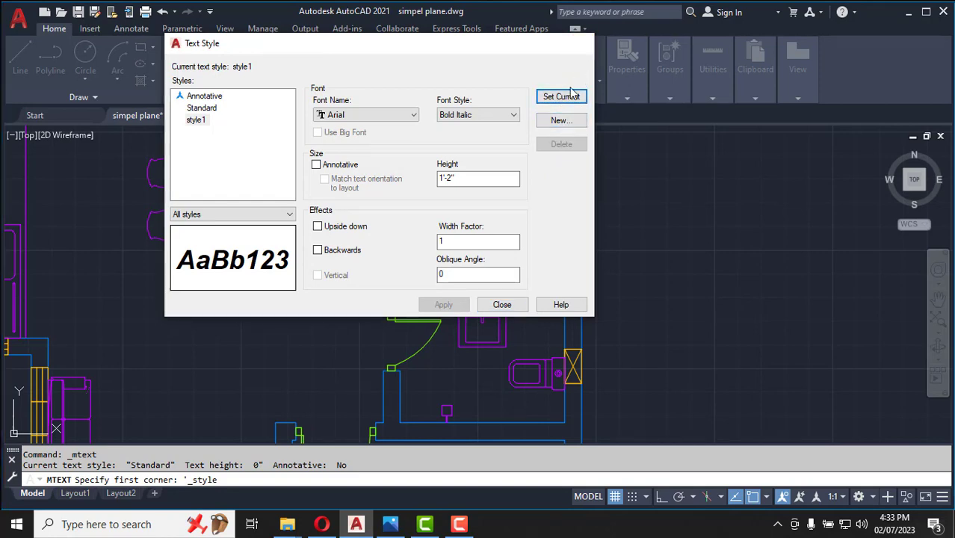
left_click(584, 43)
Write the multiline text "Bed Room 2" below the bed in the upper bedroom.
scroll(413, 210, "up", 2)
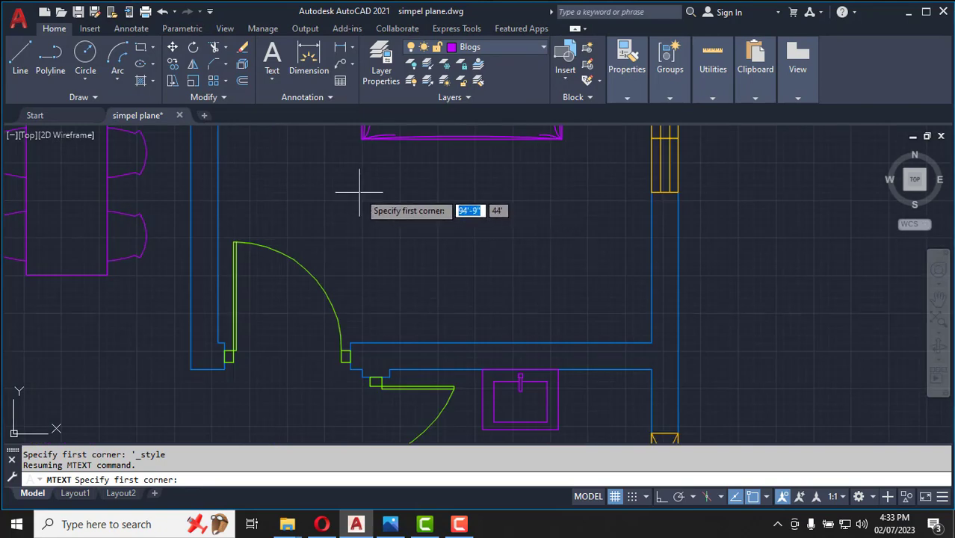
left_click(360, 192)
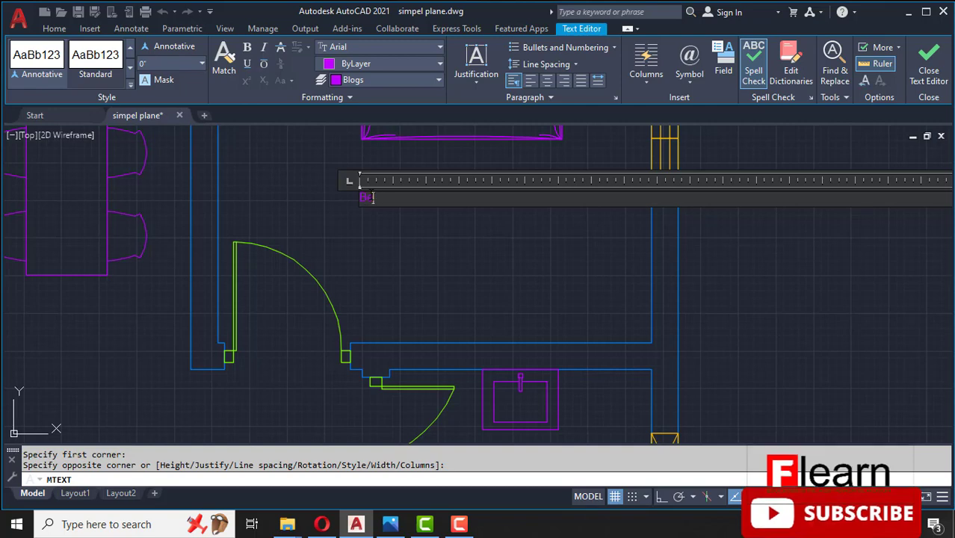
type("ro")
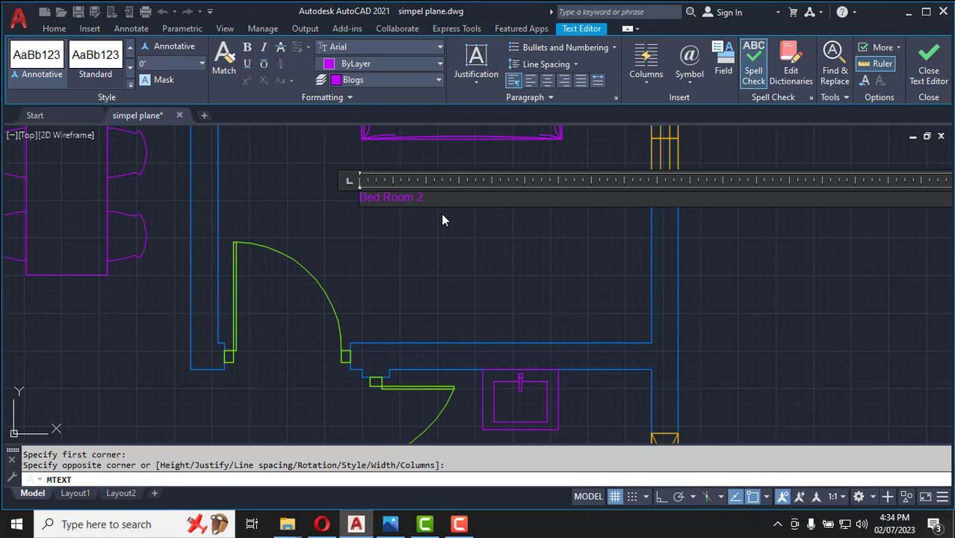
left_click(443, 233)
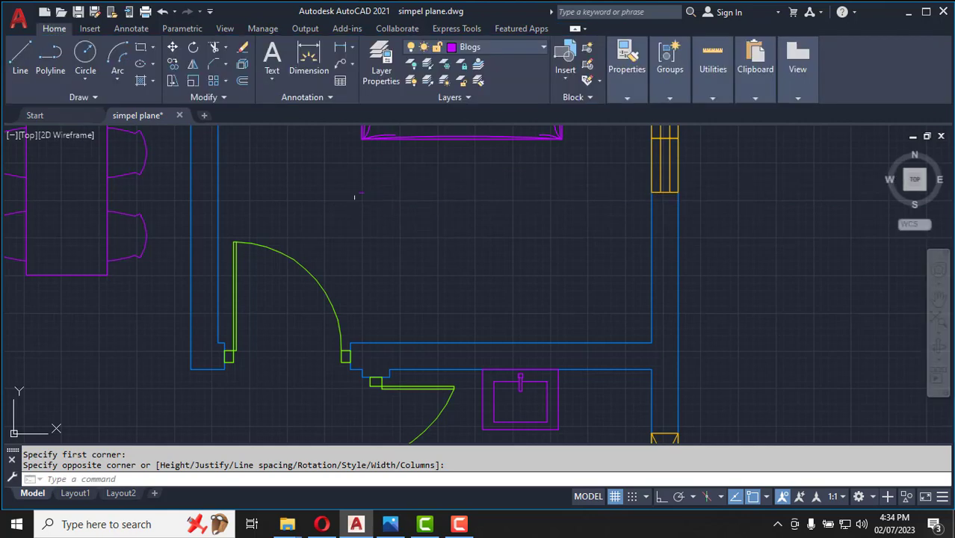
Apply the style1 text style to the "Bed Room 2" label and shift it slightly up and to the right.
scroll(357, 195, "up", 5)
double_click(361, 179)
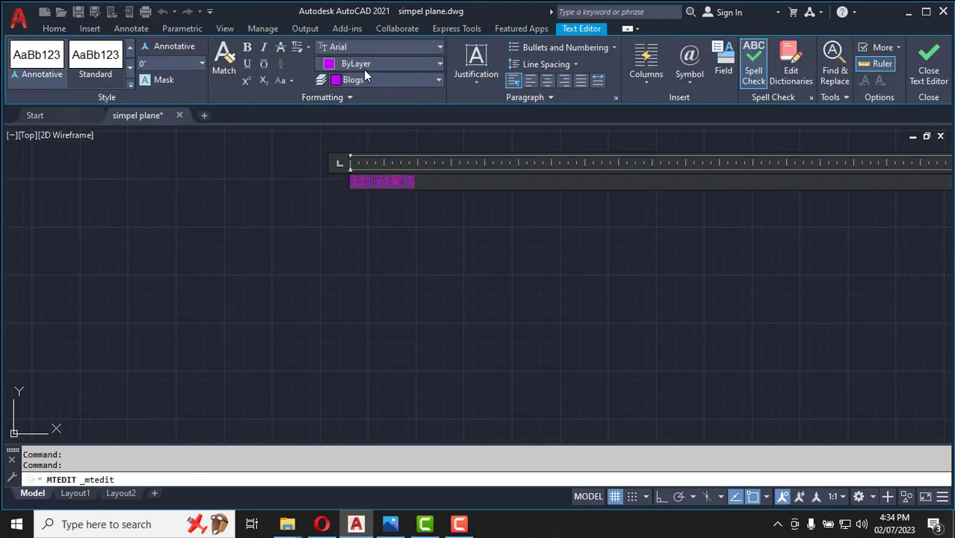
left_click(131, 85)
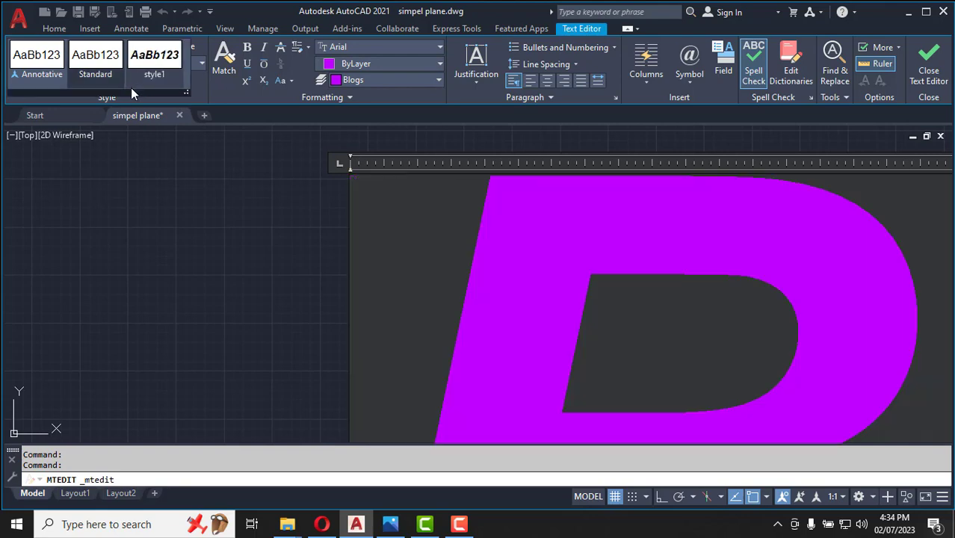
left_click(160, 62)
left_click(223, 168)
scroll(240, 195, "down", 6)
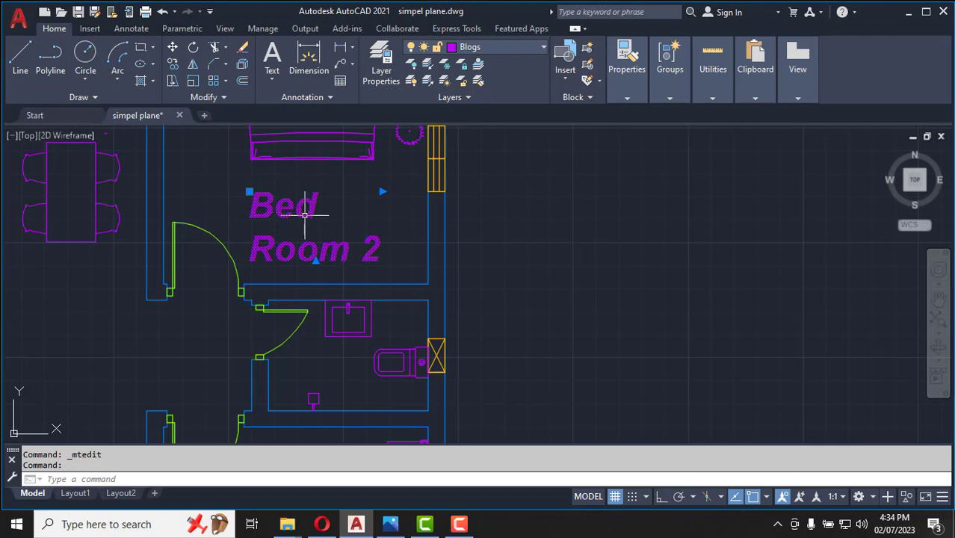
left_click_drag(308, 216, 346, 196)
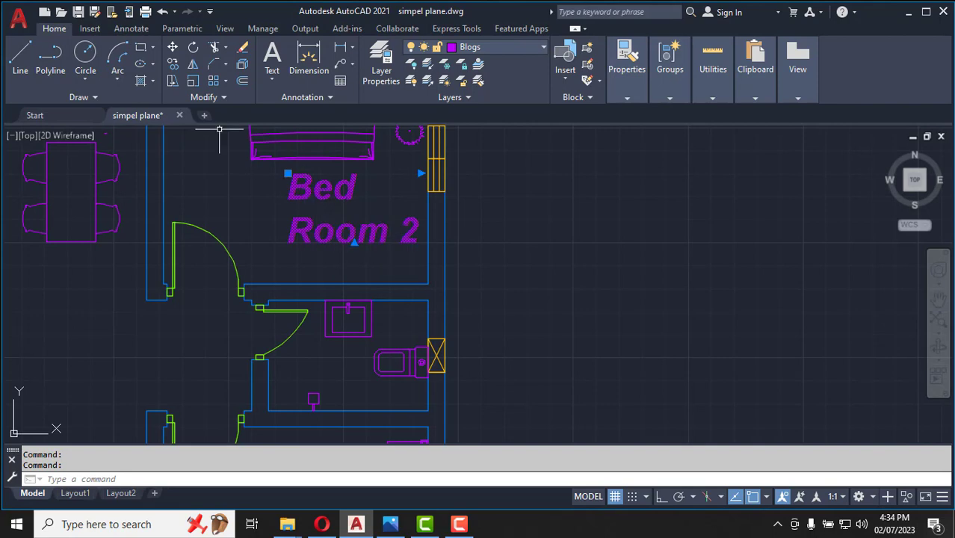
Set the text height of style1 to 12 and make it the current text style.
left_click(285, 97)
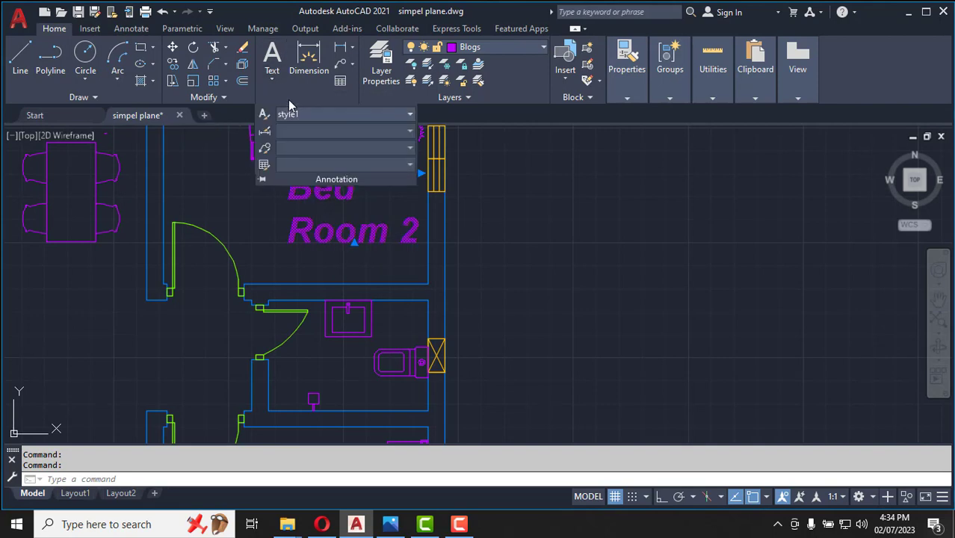
left_click(265, 119)
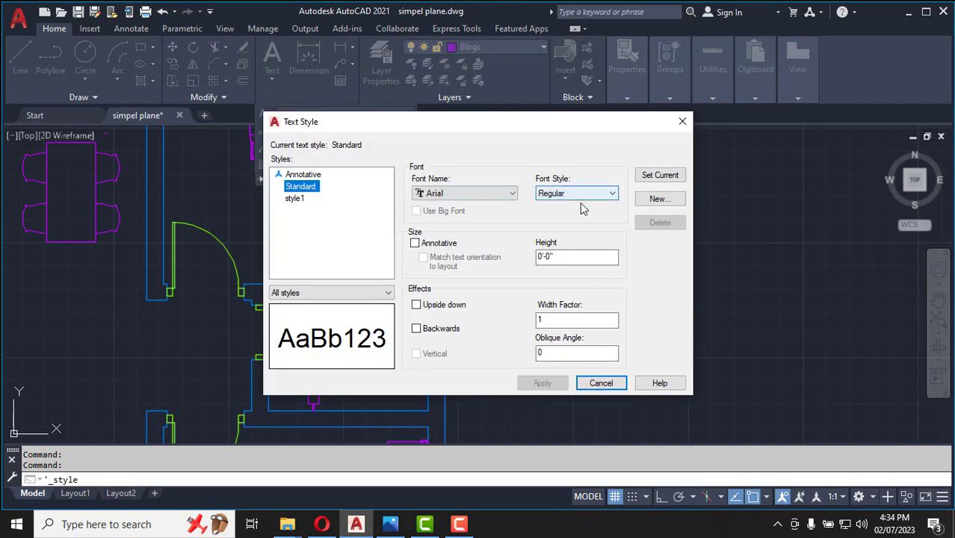
left_click(295, 198)
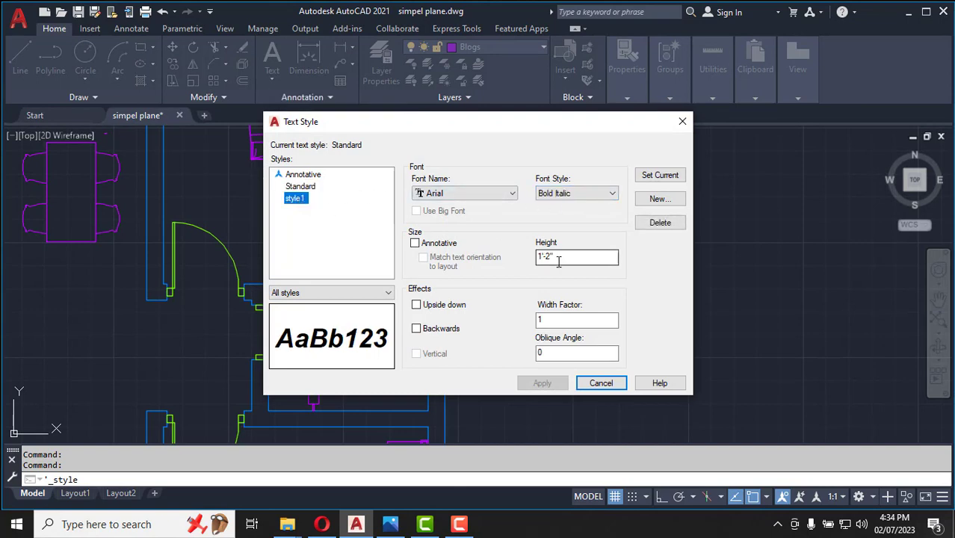
left_click_drag(559, 262, 505, 252)
type("12")
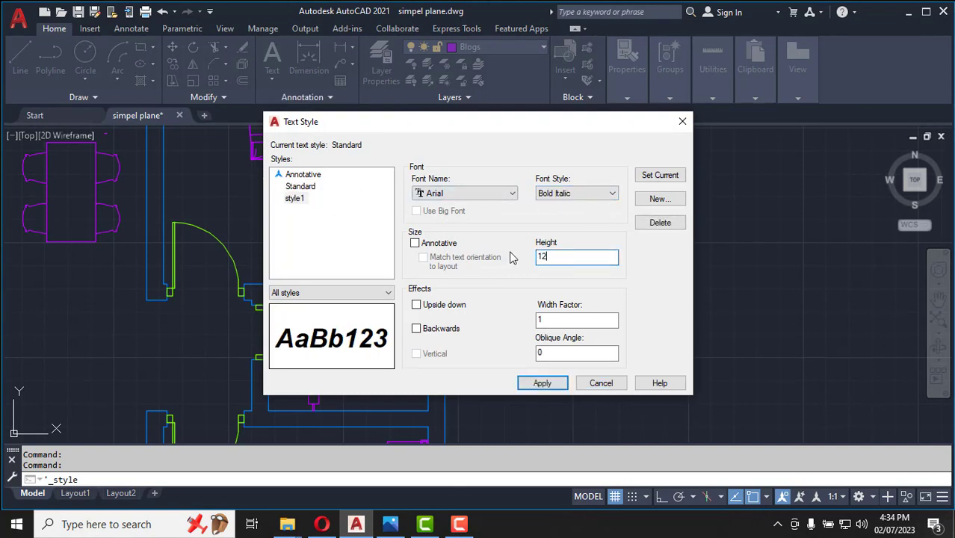
left_click(543, 382)
left_click(654, 175)
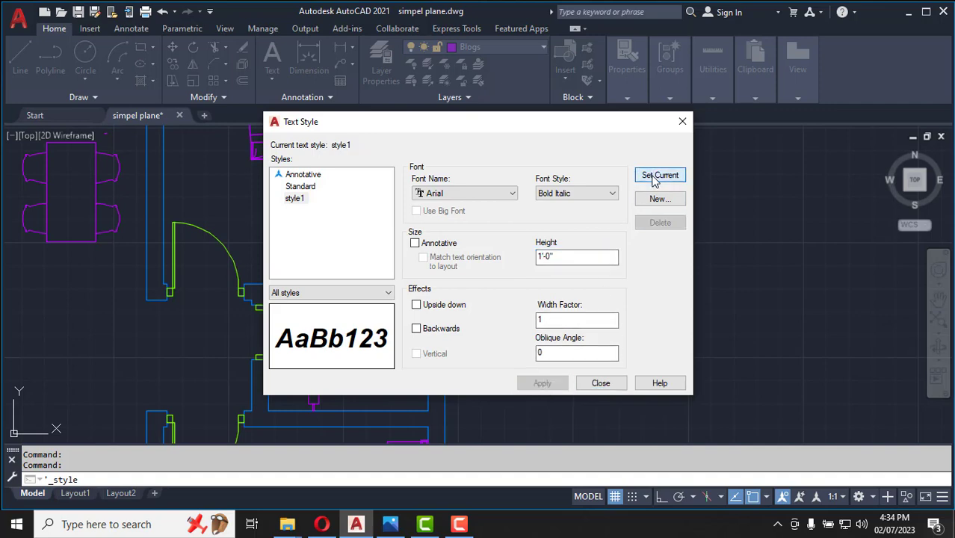
left_click(682, 121)
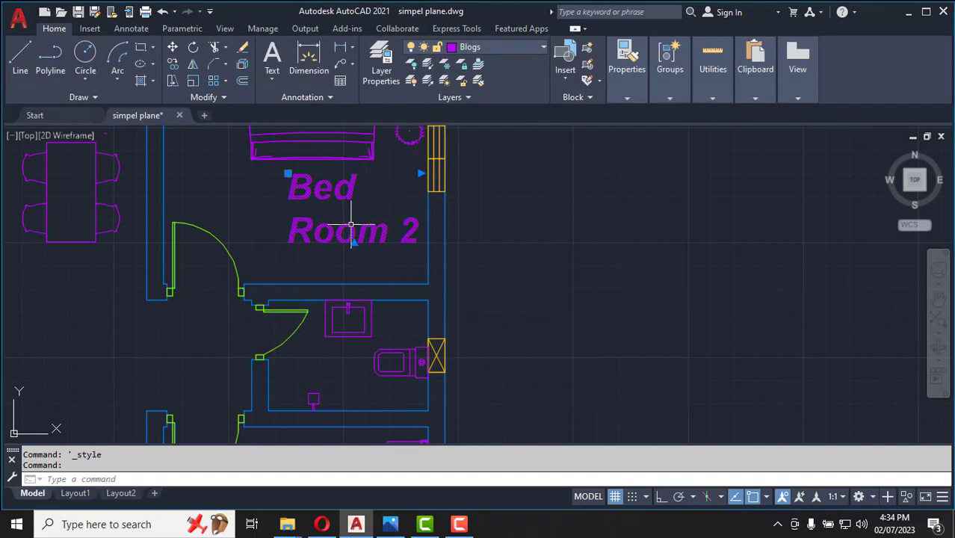
Reapply style1 to the whole "Bed Room 2" label so it takes the 1' text height.
double_click(348, 238)
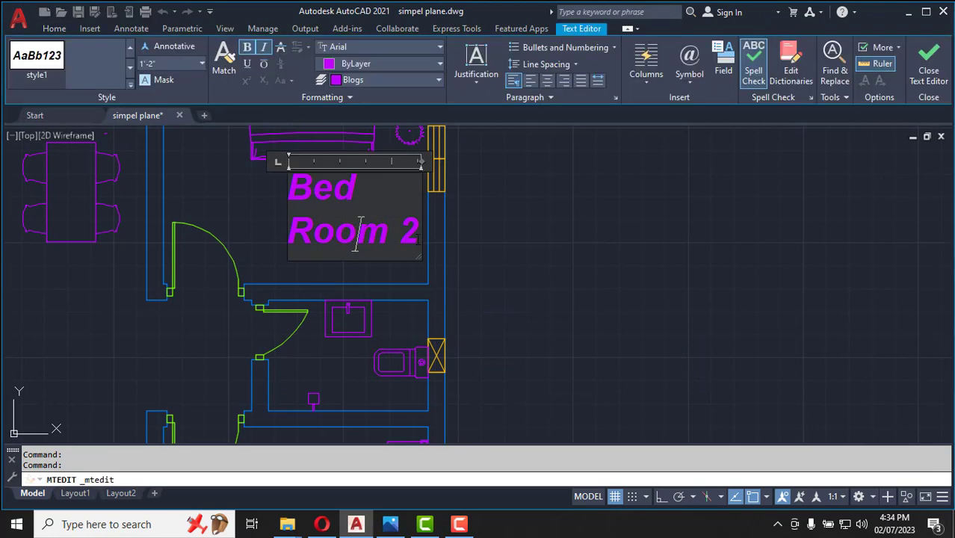
key("ctrl+a")
left_click(131, 85)
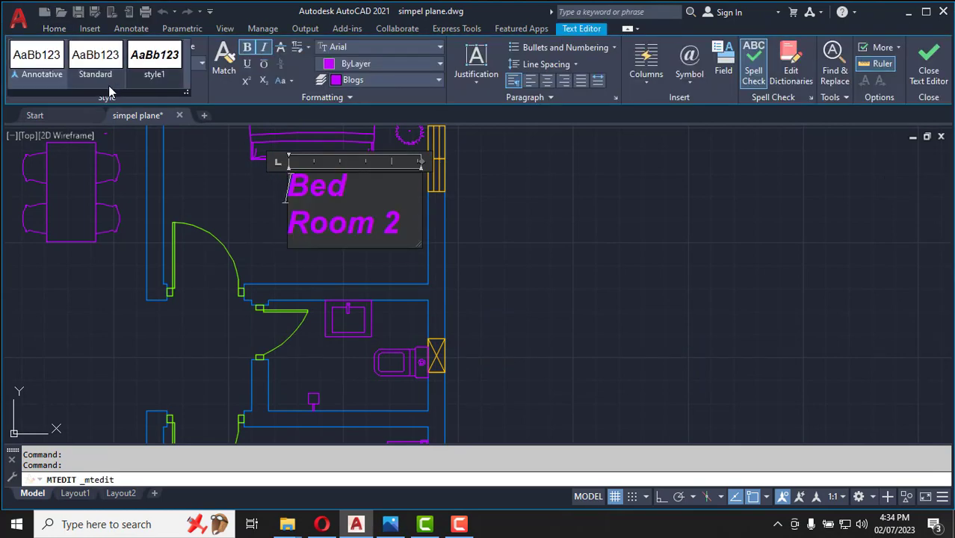
left_click(153, 60)
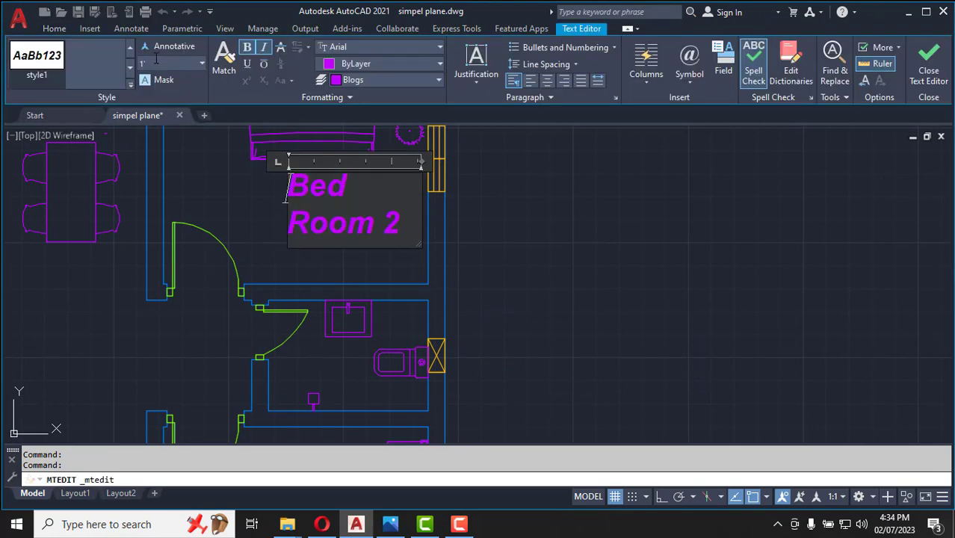
left_click(502, 246)
Put the "Bed Room 2" label on the Text layer.
left_click(339, 225)
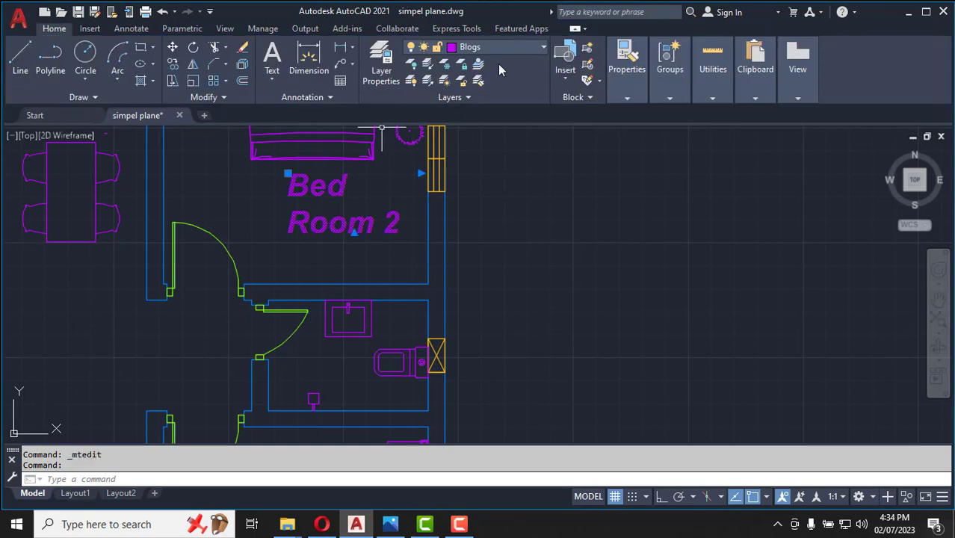
left_click(517, 47)
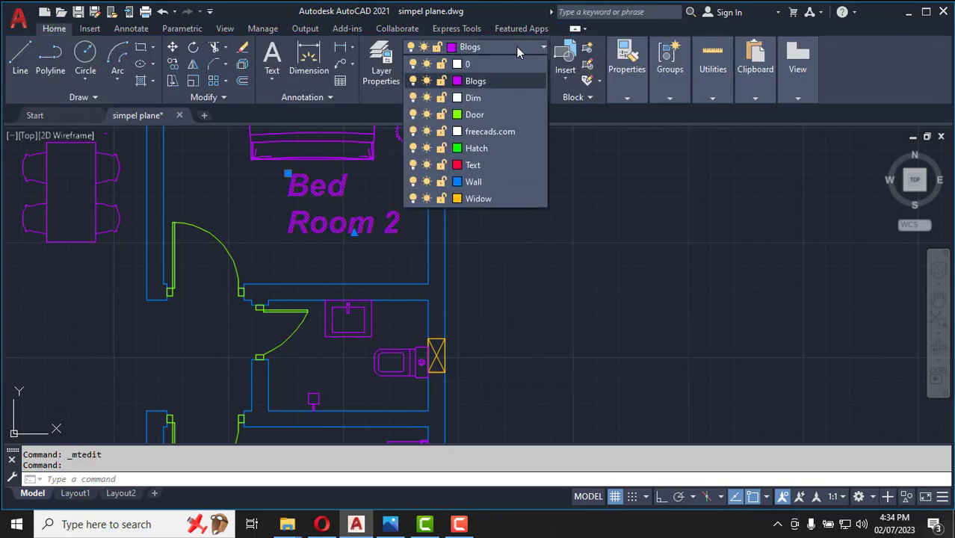
left_click(473, 165)
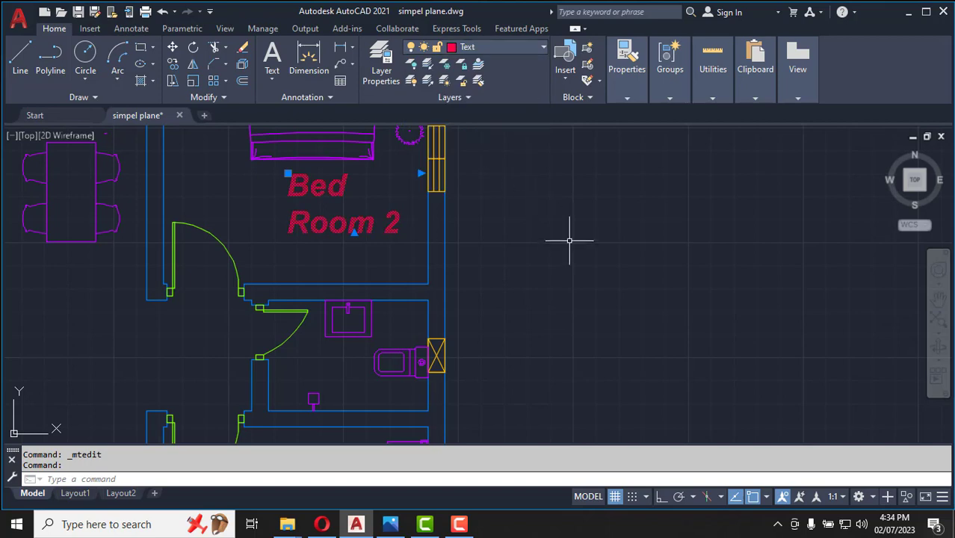
key("Escape")
left_click(547, 269)
Move the "Bed Room 2" label slightly up and to the left, just under the upper bedroom's bed.
scroll(503, 248, "down", 7)
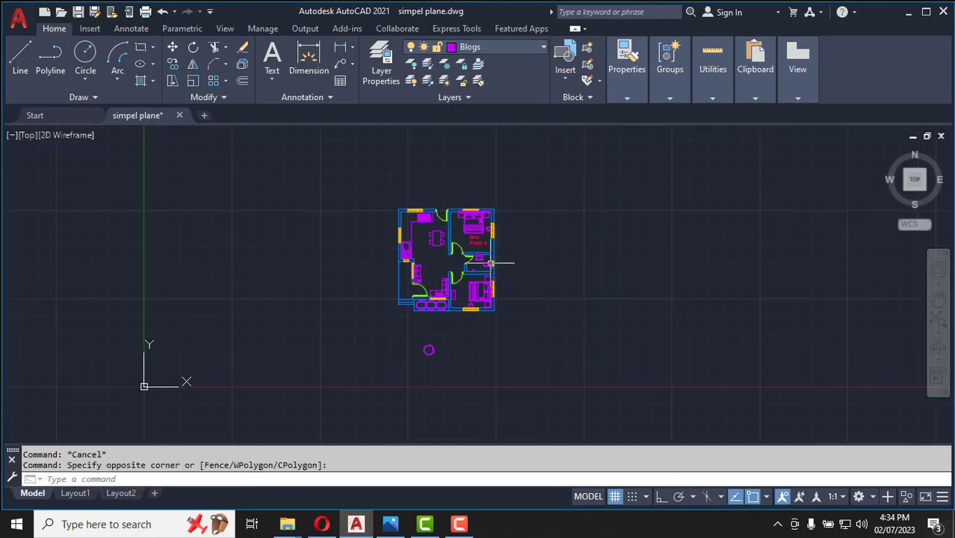
scroll(484, 251, "up", 5)
left_click(468, 236)
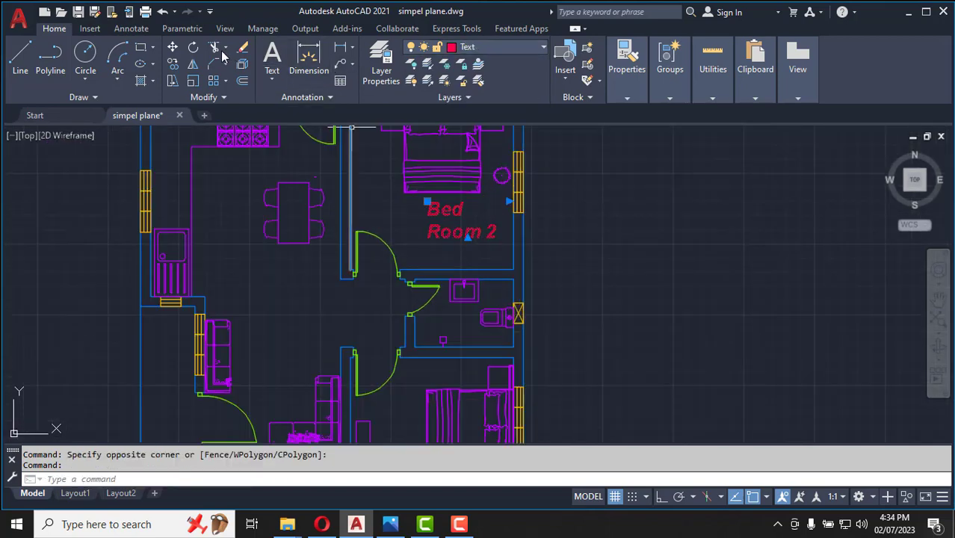
left_click(172, 47)
left_click(434, 229)
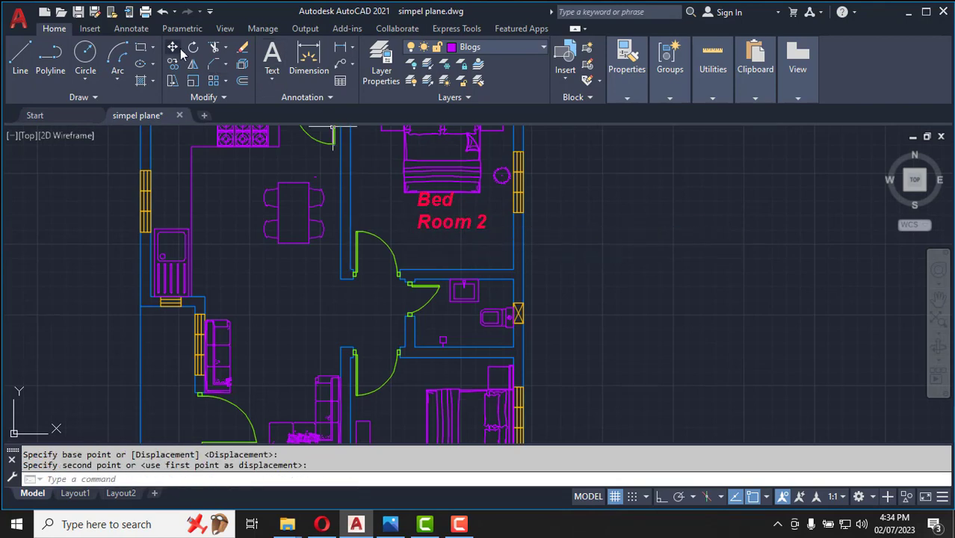
Move the "Bed Room 2" label down from the bed to just above the upper bedroom's lower wall.
left_click(429, 200)
right_click(430, 205)
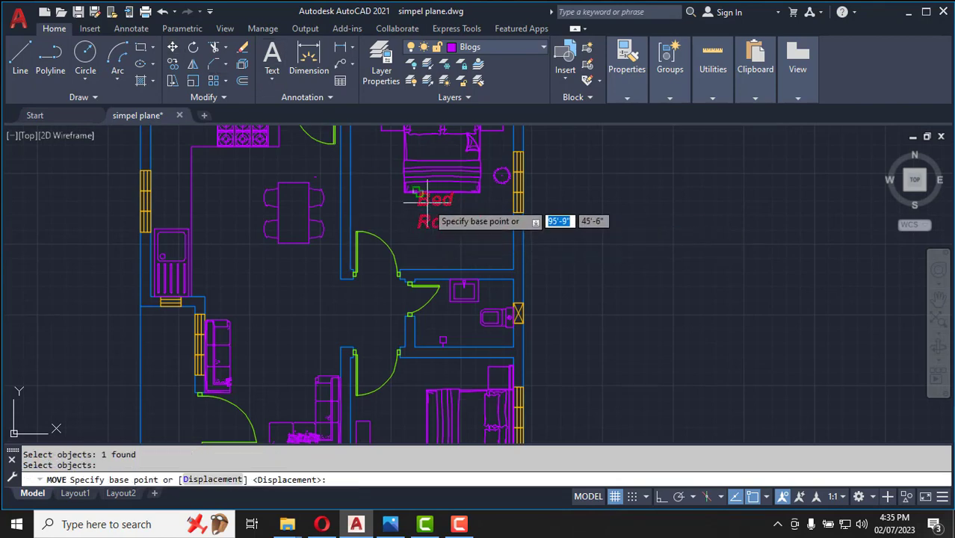
left_click(427, 202)
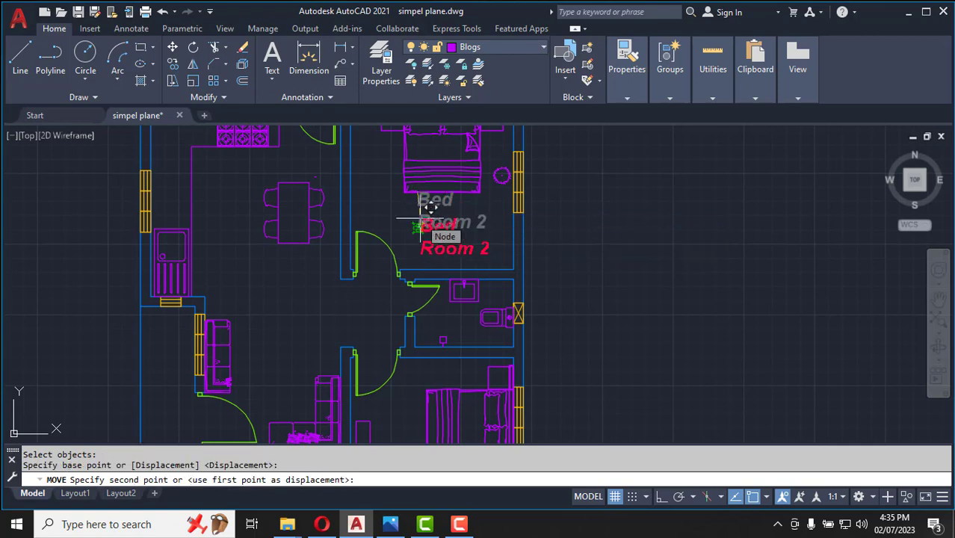
key("F8")
key("F8")
scroll(428, 211, "up", 5)
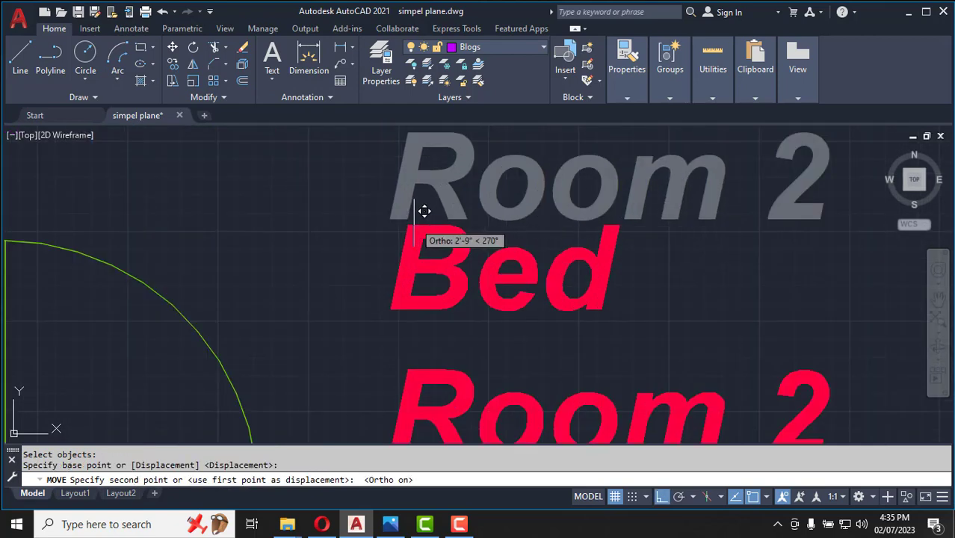
left_click(372, 200)
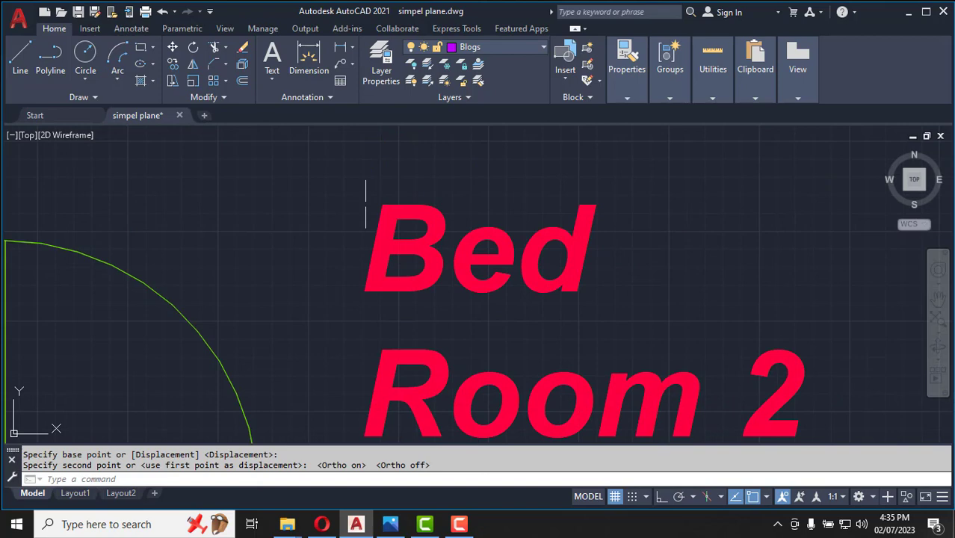
left_click(393, 222)
left_click(393, 223)
scroll(400, 224, "down", 7)
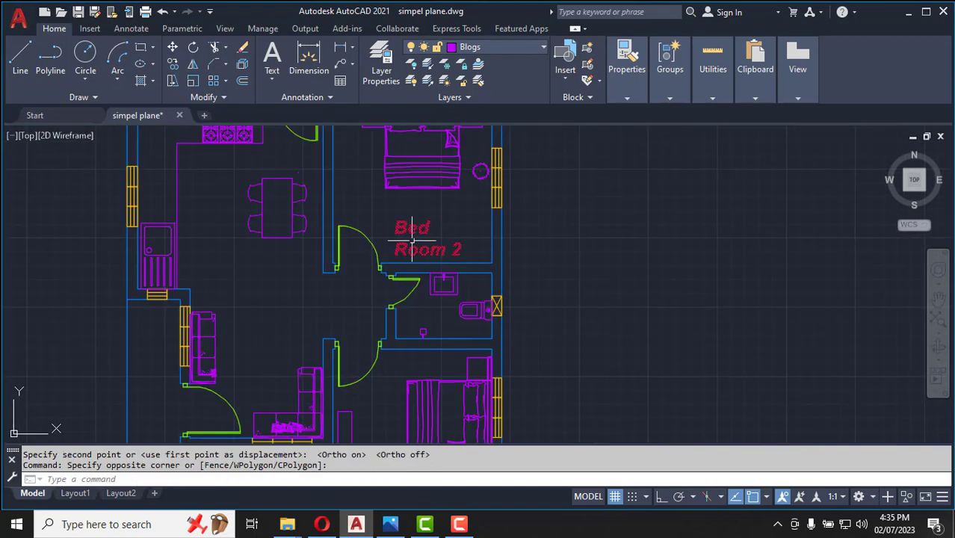
scroll(413, 243, "up", 2)
double_click(415, 249)
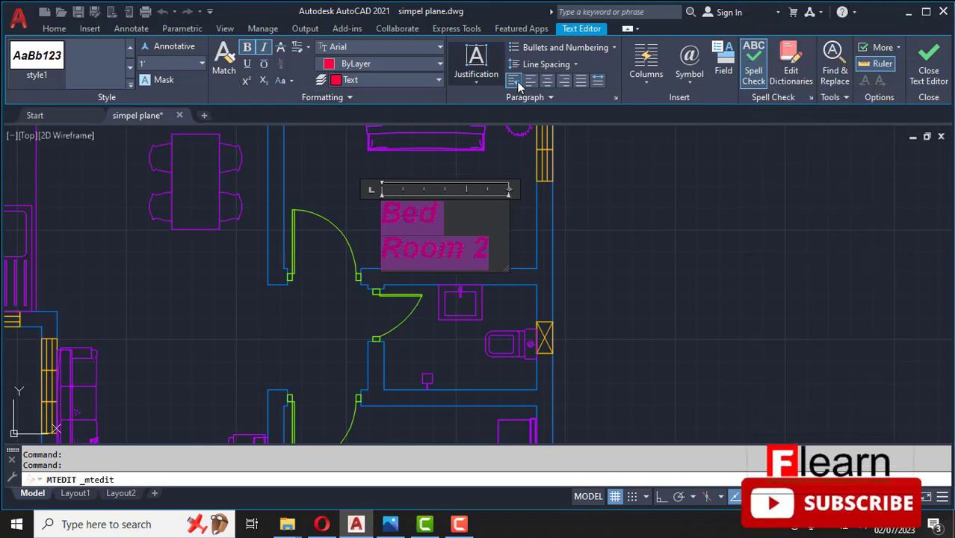
left_click(547, 81)
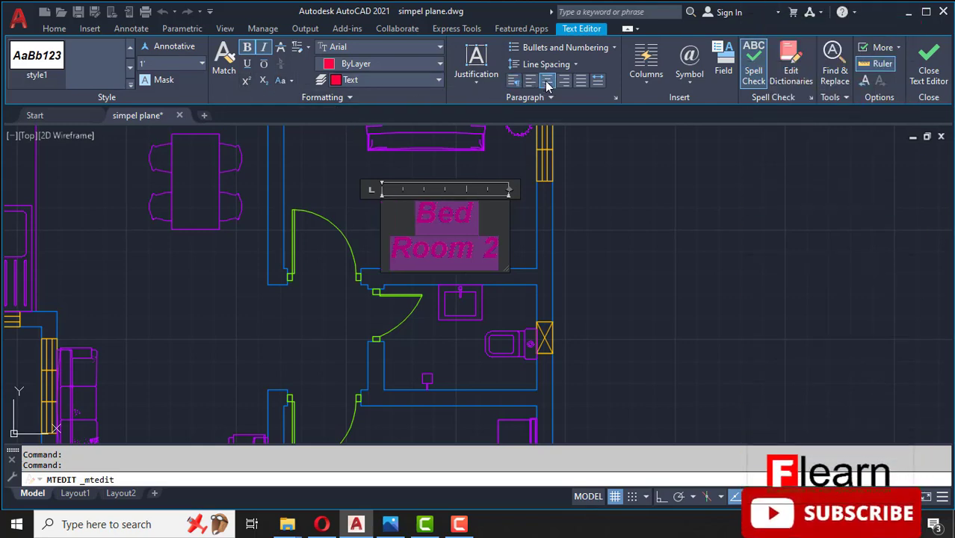
left_click(439, 46)
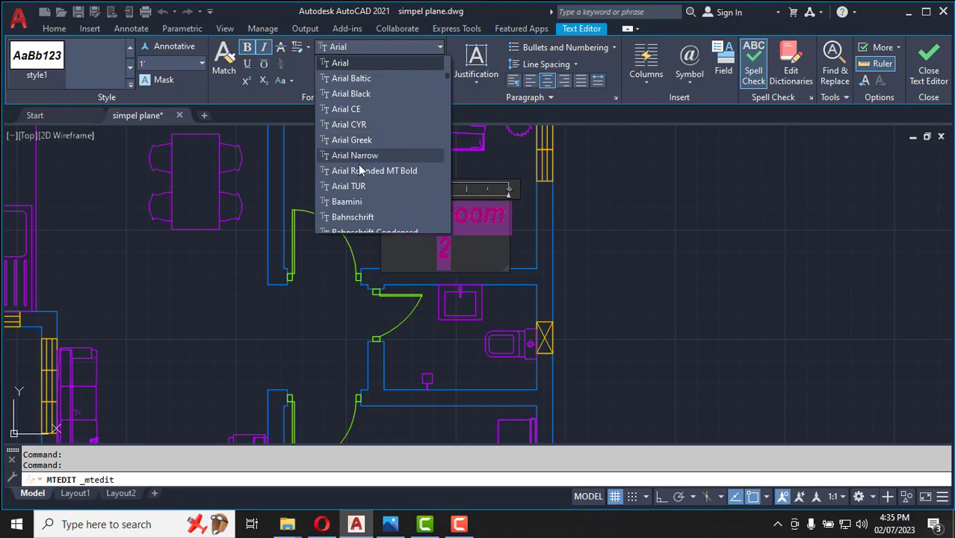
scroll(352, 202, "down", 3)
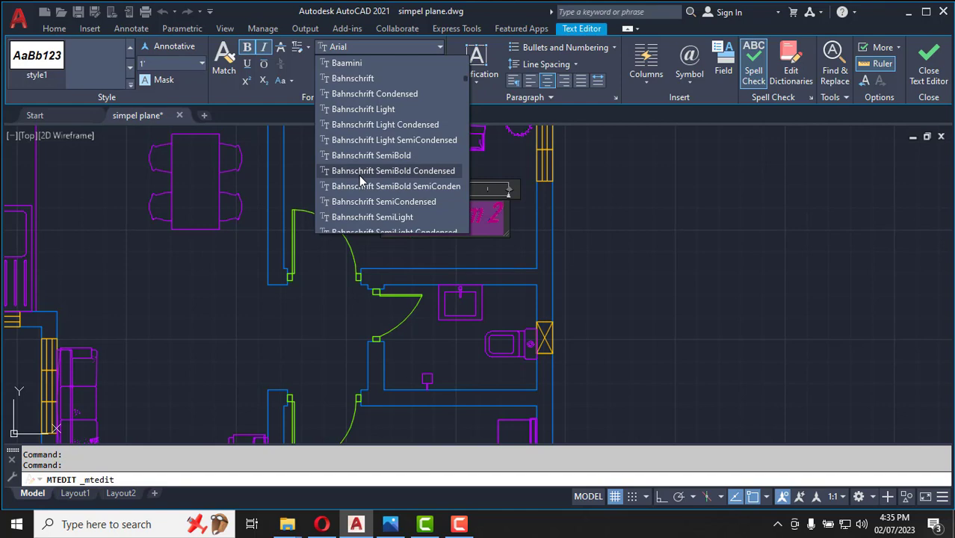
key("Escape")
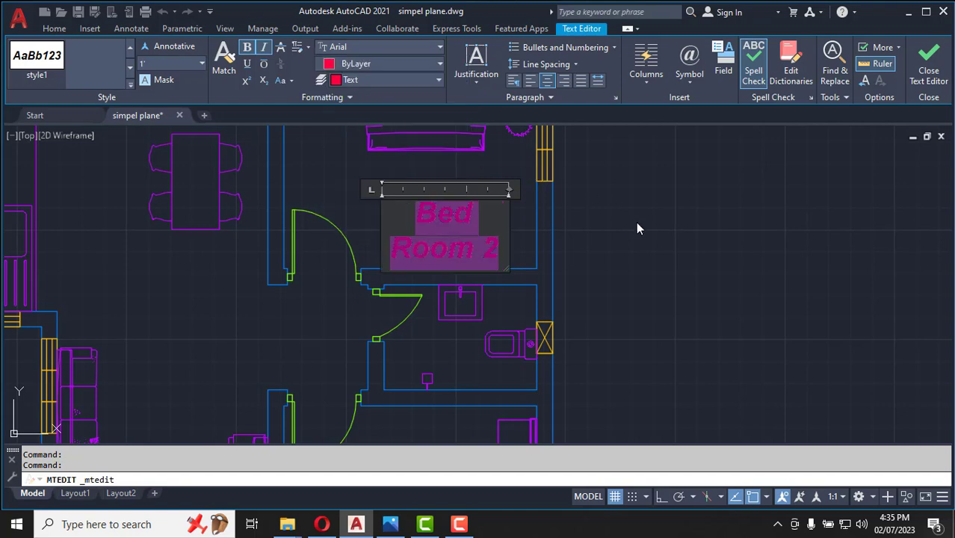
key("Escape")
left_click(554, 263)
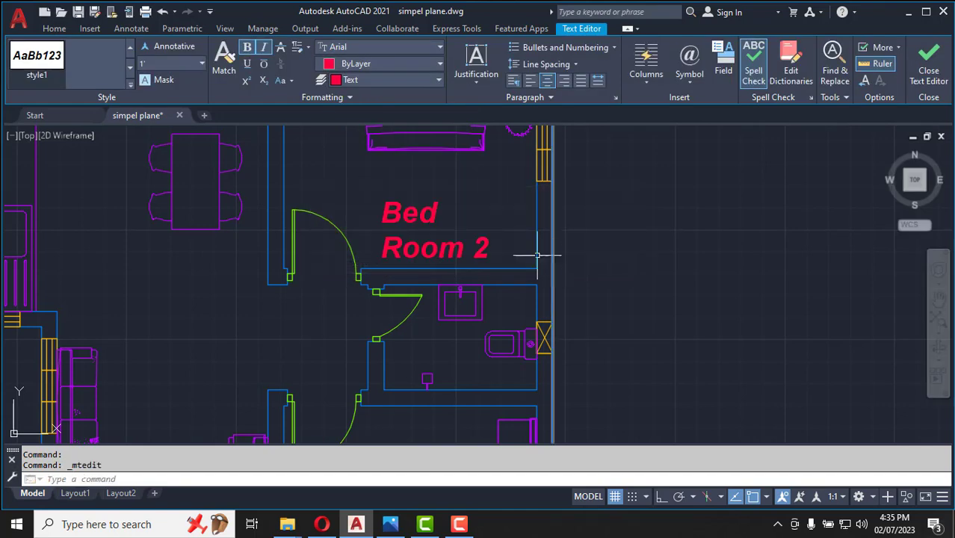
Center-align the text of the upper bedroom's "Bed Room 2" label and move the label up about 1'-4".
double_click(419, 224)
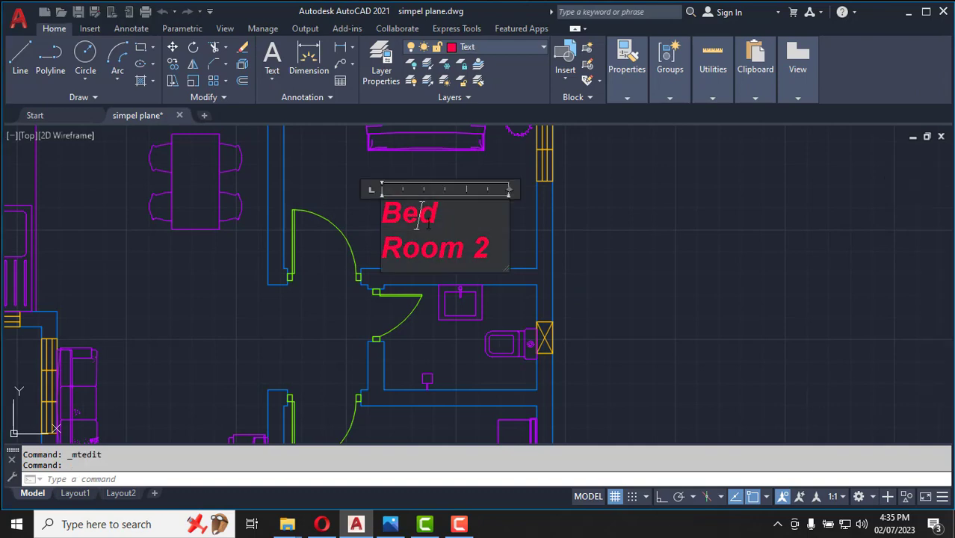
left_click(561, 225)
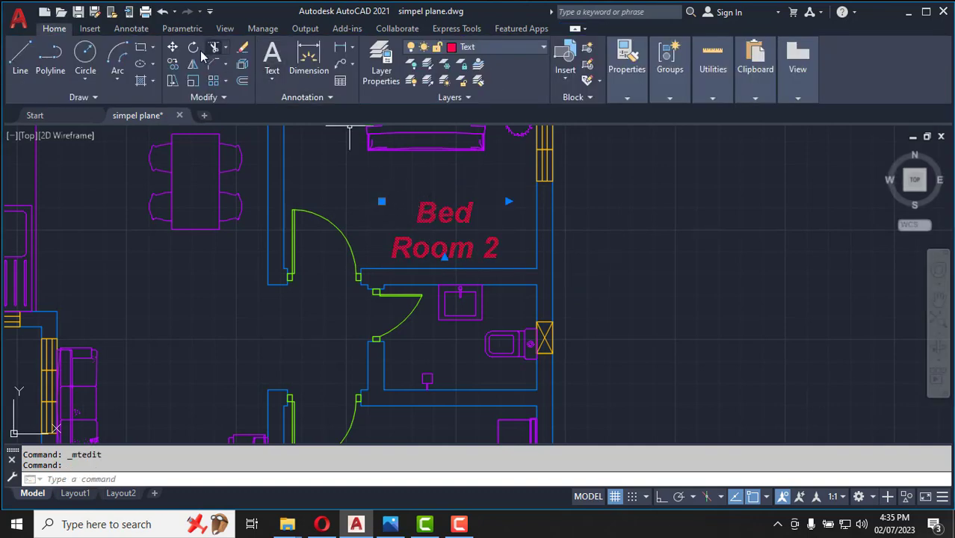
left_click(173, 50)
left_click(447, 212)
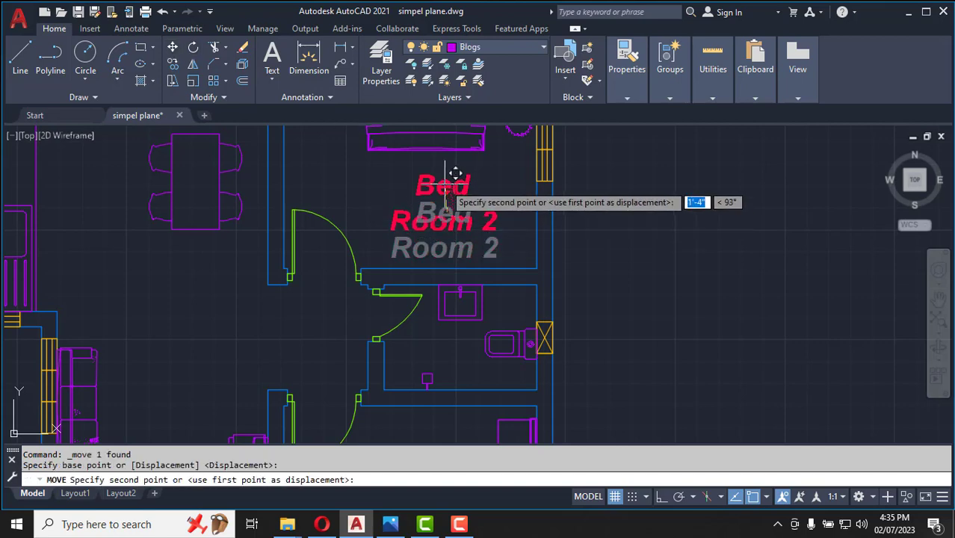
left_click(448, 189)
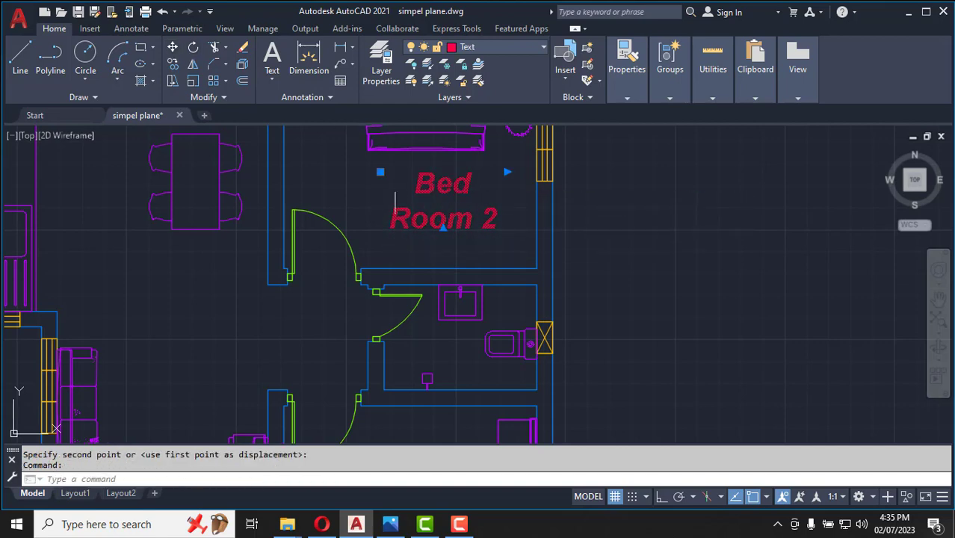
Copy the "Bed Room 2" label from the upper bedroom into the lower bedroom, at the foot of the bed.
left_click(173, 64)
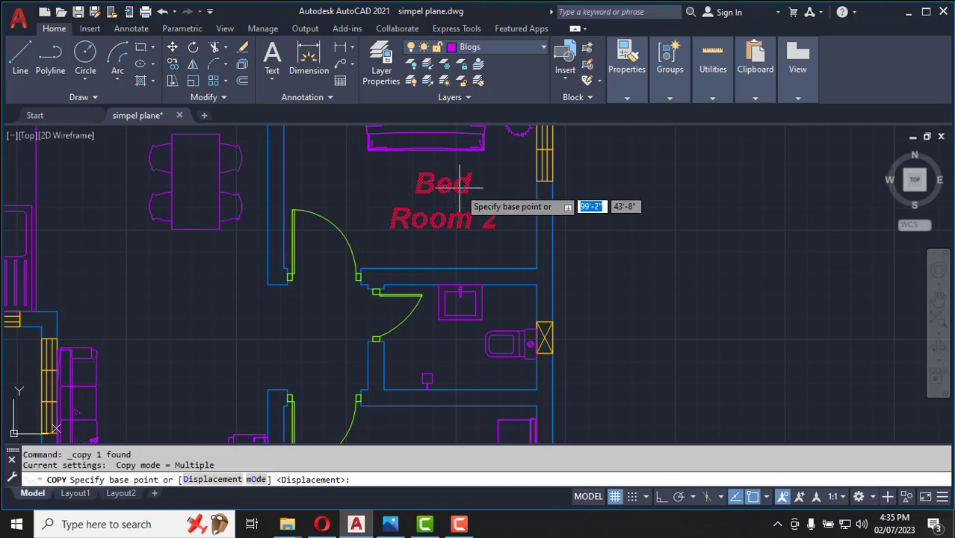
left_click(428, 178)
scroll(436, 179, "down", 3)
scroll(432, 239, "up", 5)
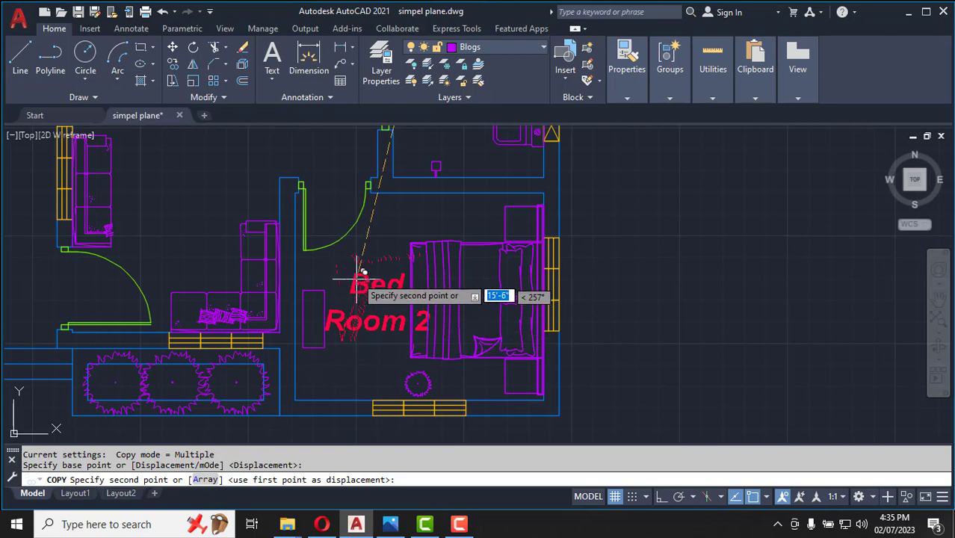
left_click(365, 252)
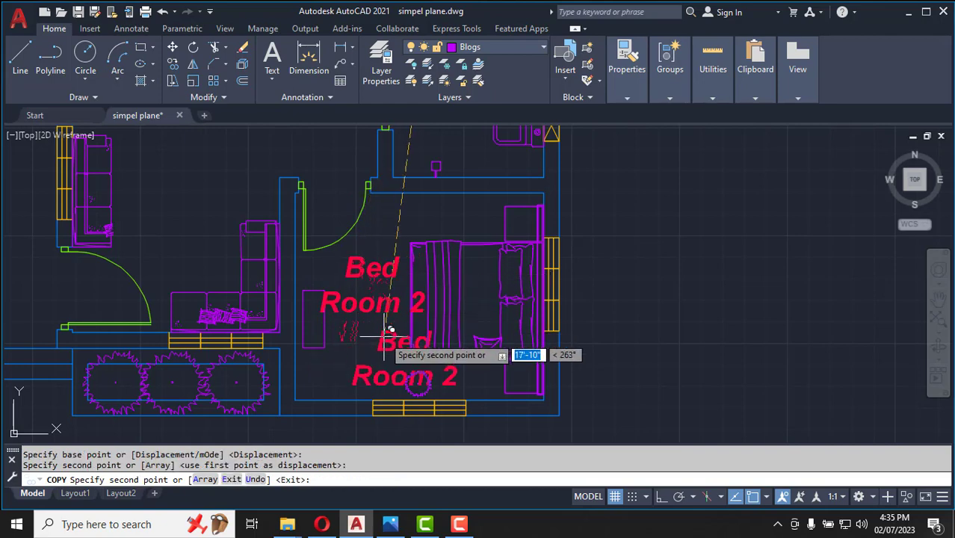
Place two more copies of the label, one in the living room and one between the kitchen sink and the dining table.
scroll(407, 307, "down", 6)
scroll(382, 264, "up", 4)
scroll(345, 271, "up", 3)
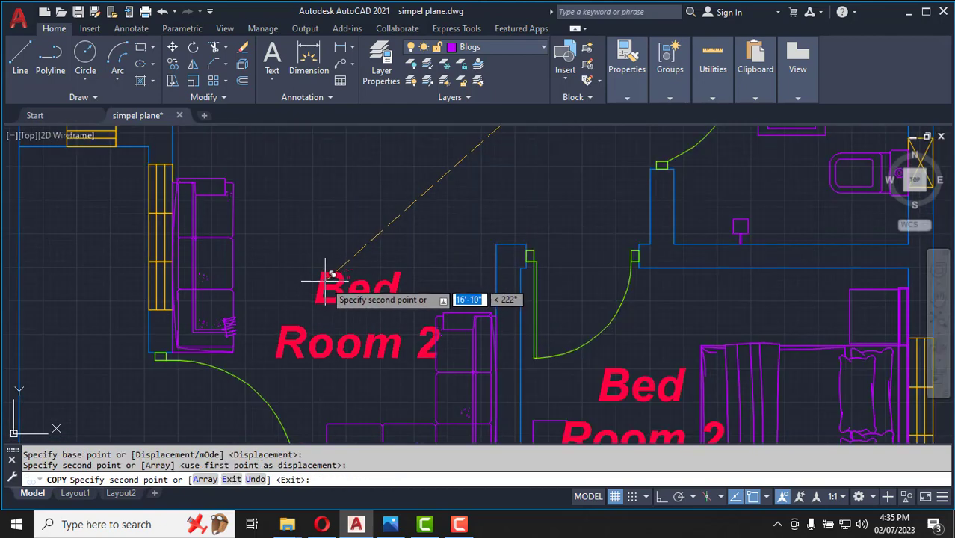
left_click(320, 274)
scroll(328, 299, "down", 4)
scroll(263, 187, "up", 5)
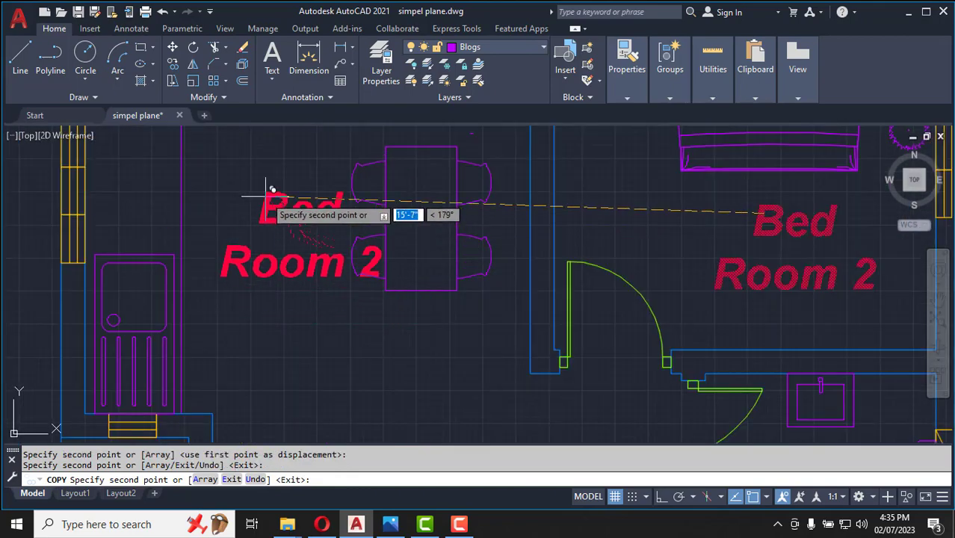
left_click(241, 182)
key("Escape")
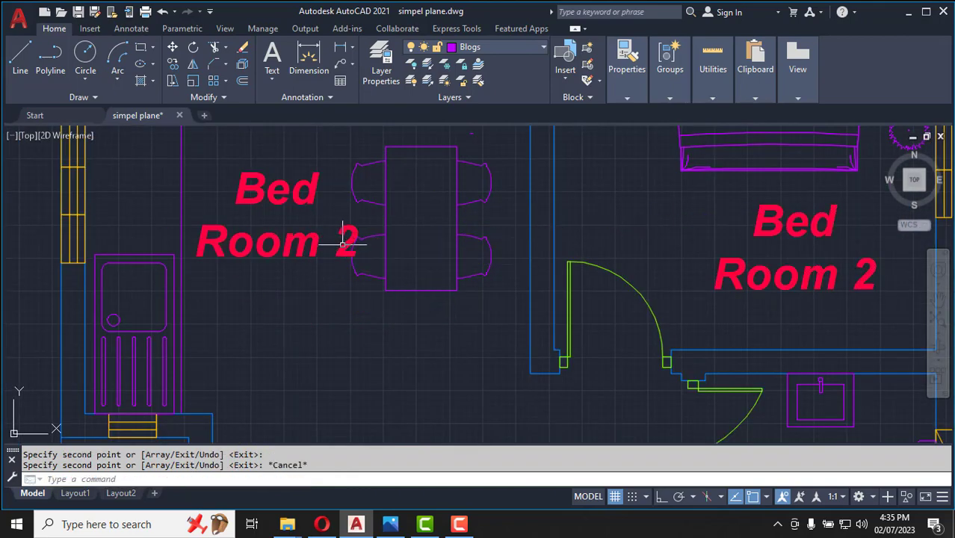
Rotate the kitchen's copy of the label by 270° so that it reads vertically.
scroll(329, 224, "down", 3)
left_click(305, 210)
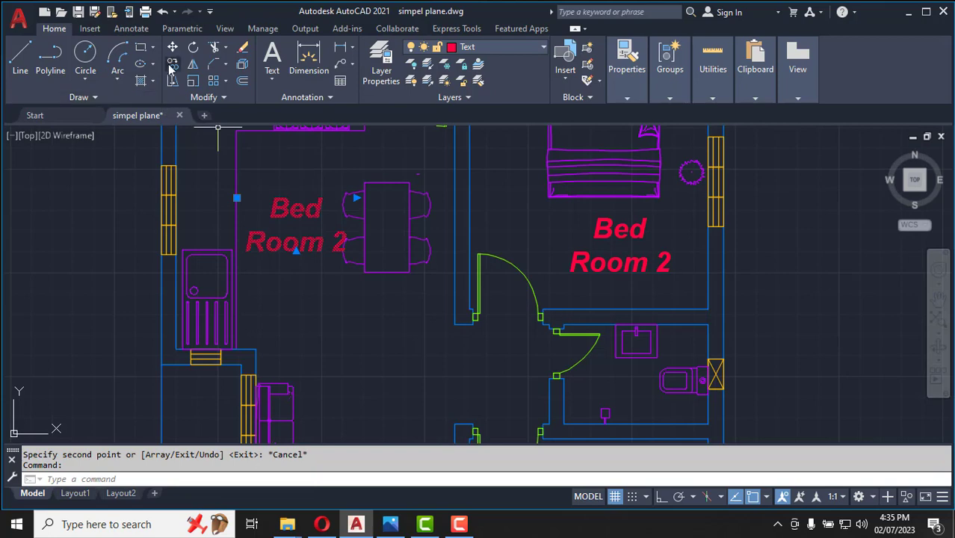
left_click(193, 48)
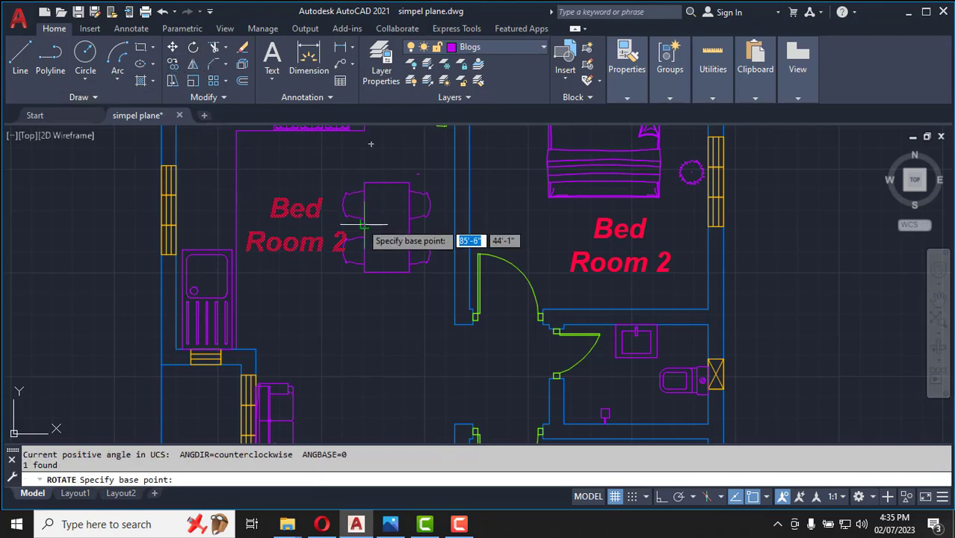
left_click(362, 200)
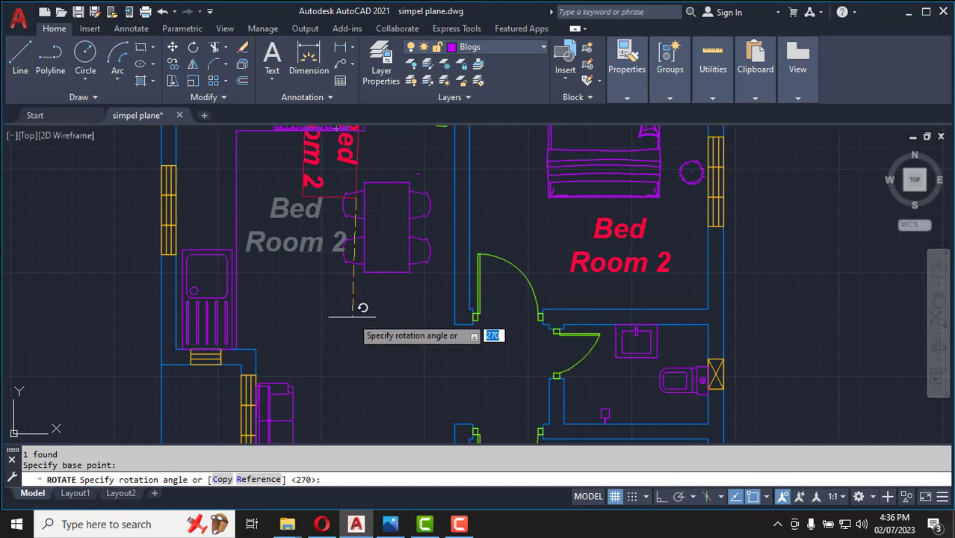
key("F8")
scroll(363, 336, "down", 5)
left_click(359, 342)
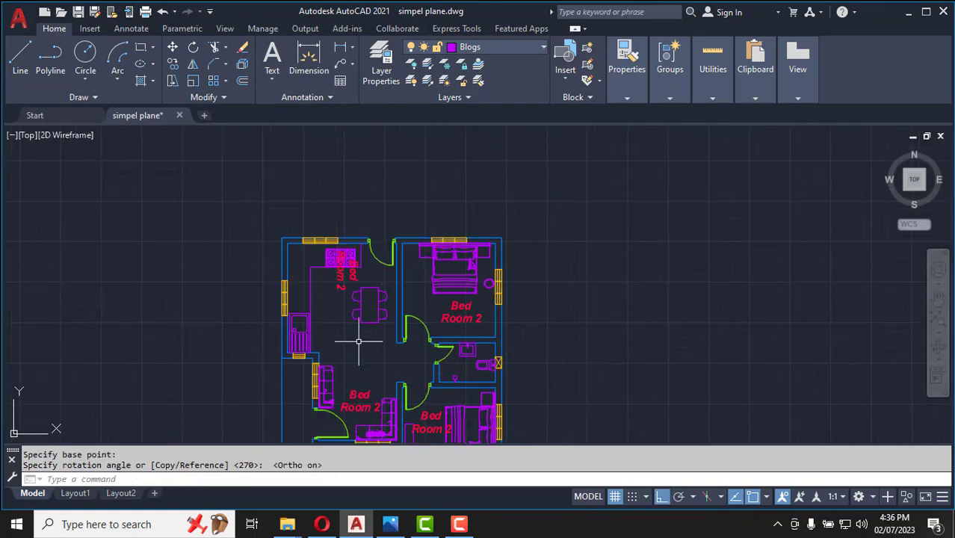
Move the rotated kitchen label straight down from the stove to beside the dining table.
scroll(349, 283, "up", 3)
left_click(351, 267)
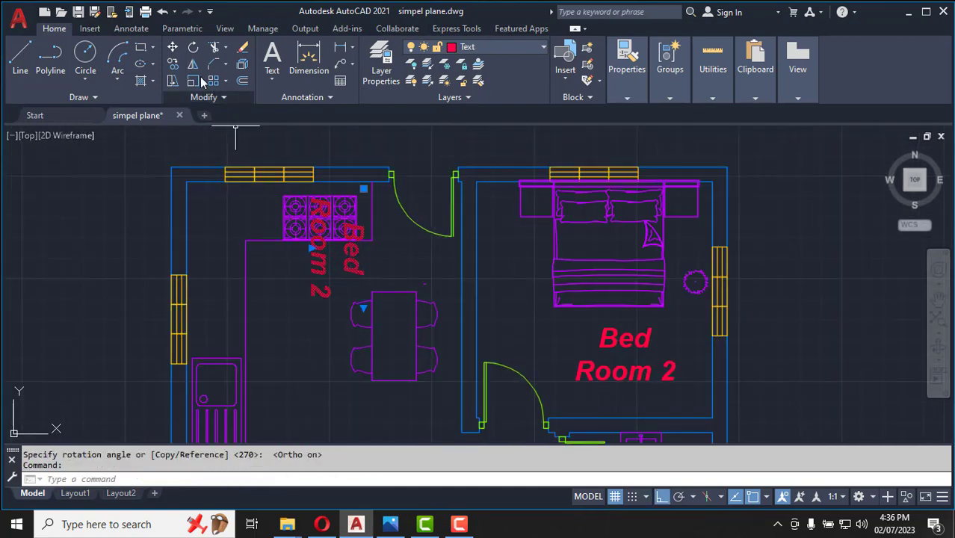
left_click(172, 47)
left_click(356, 231)
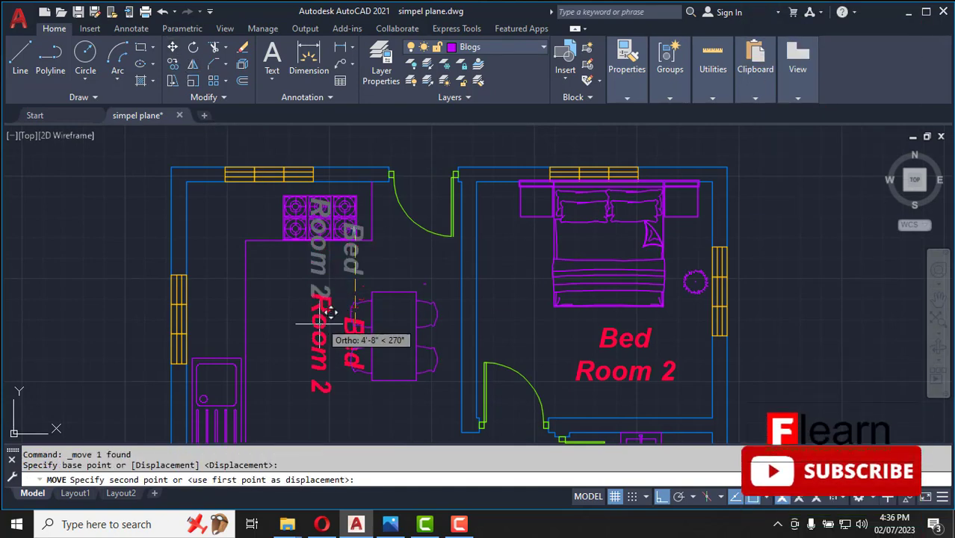
left_click(310, 338)
Move the rotated kitchen label about 1'-9" straight left, clear of the dining chairs.
left_click(310, 333)
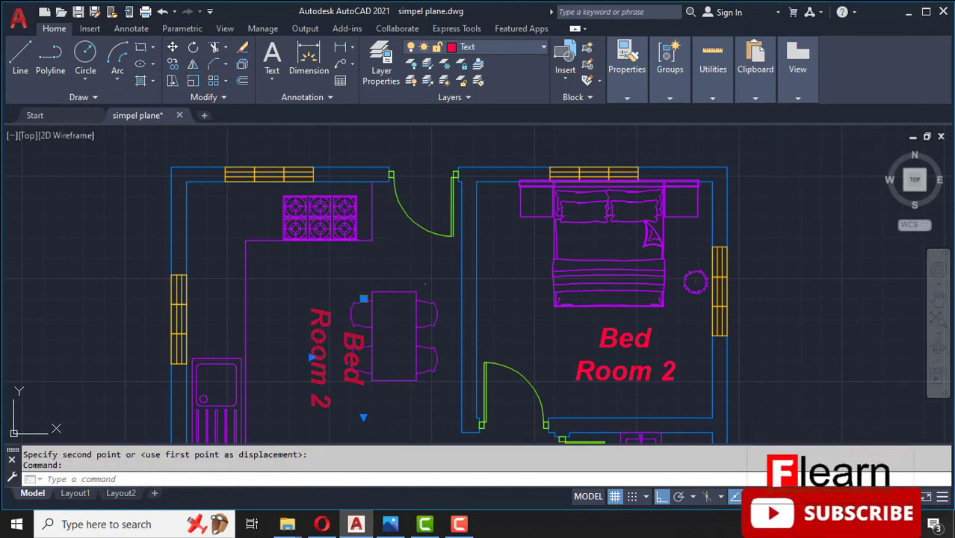
left_click(173, 50)
left_click(343, 326)
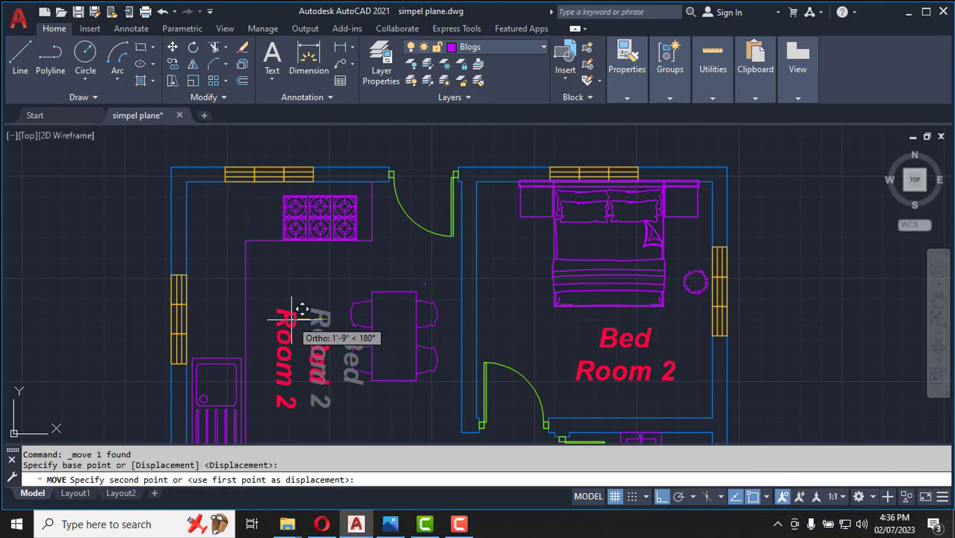
key("Escape")
Replace the text of the rotated kitchen label with "Kitchen".
double_click(317, 340)
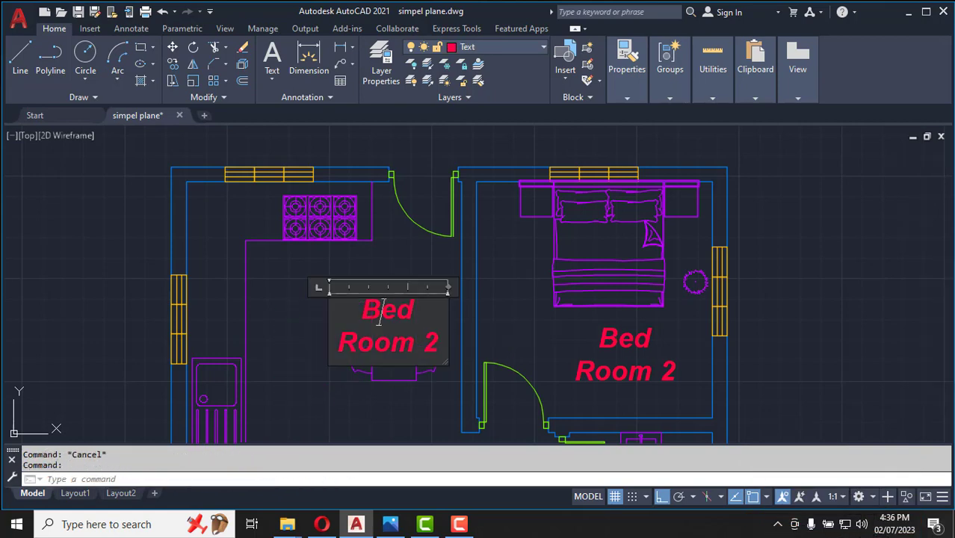
key("ctrl+a")
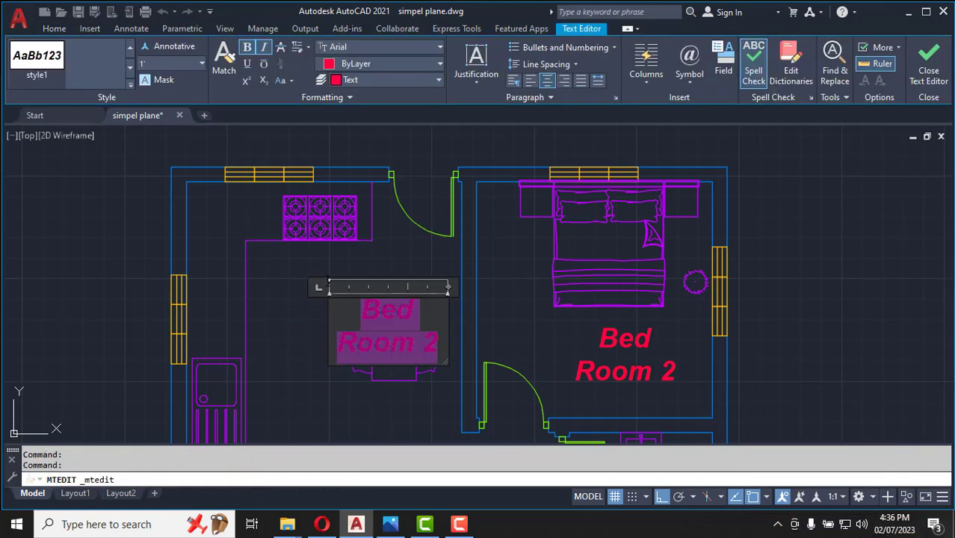
type("Kit")
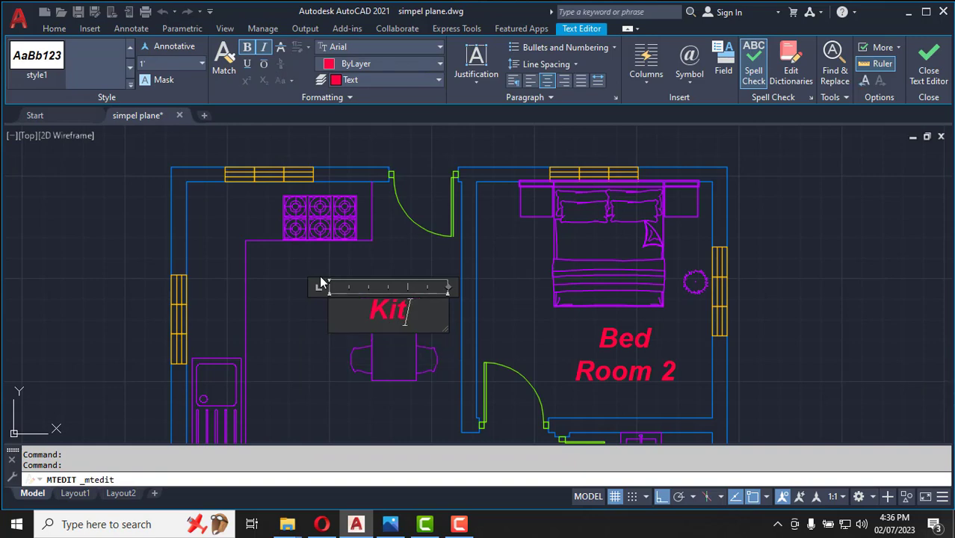
type("chen")
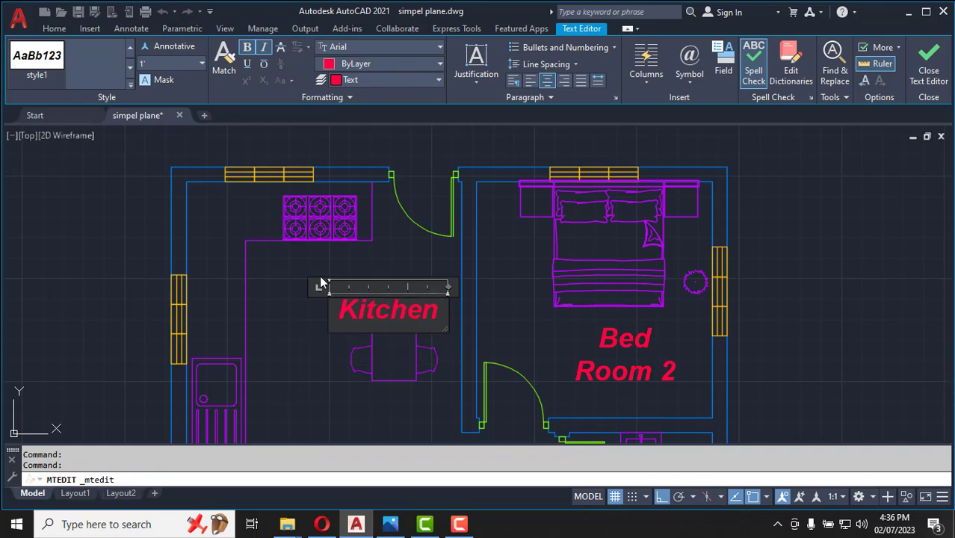
left_click(333, 273)
Change the lower bedroom's label to read "Bed Room 1".
scroll(330, 267, "down", 5)
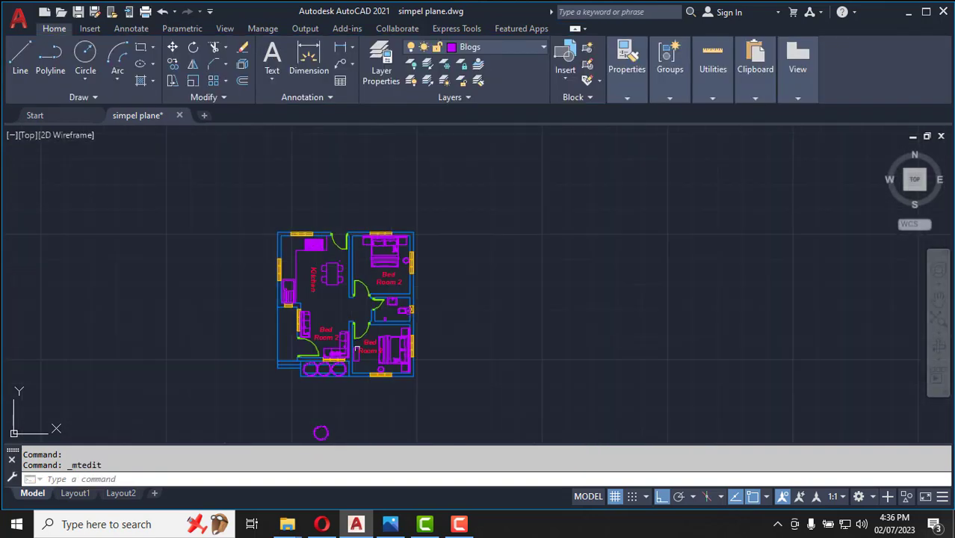
scroll(365, 340, "up", 6)
double_click(379, 327)
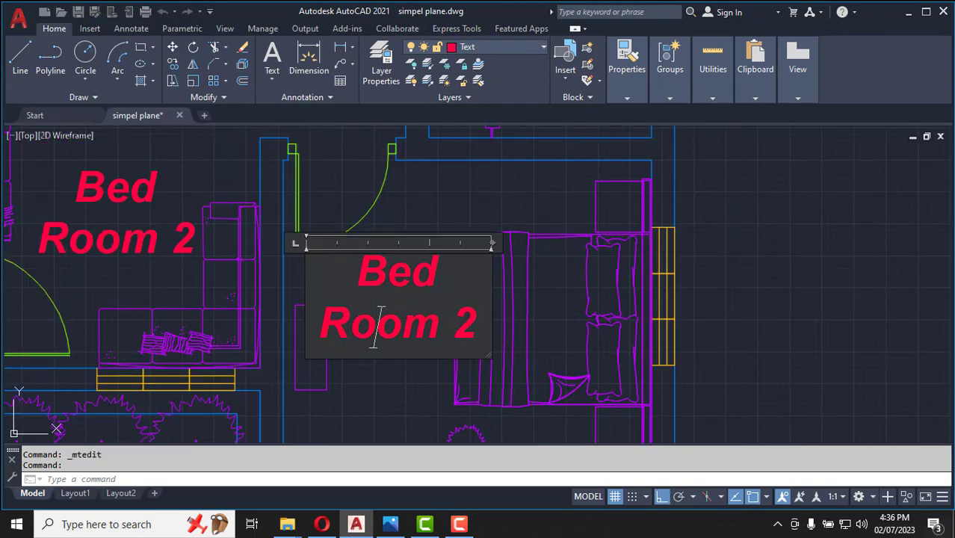
double_click(464, 324)
type("1")
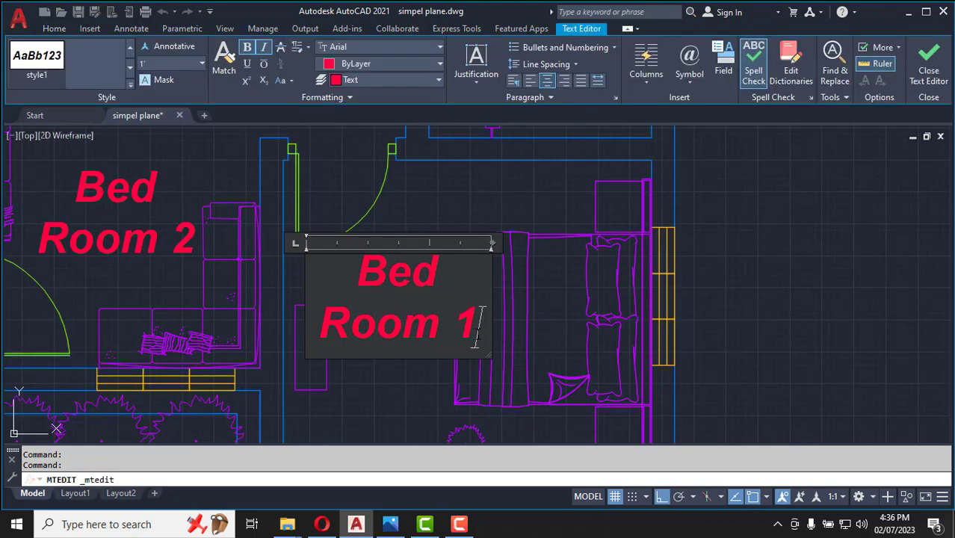
left_click(428, 222)
Rotate the "Bed Room 1" label by 270° so that it reads vertically.
left_click(400, 271)
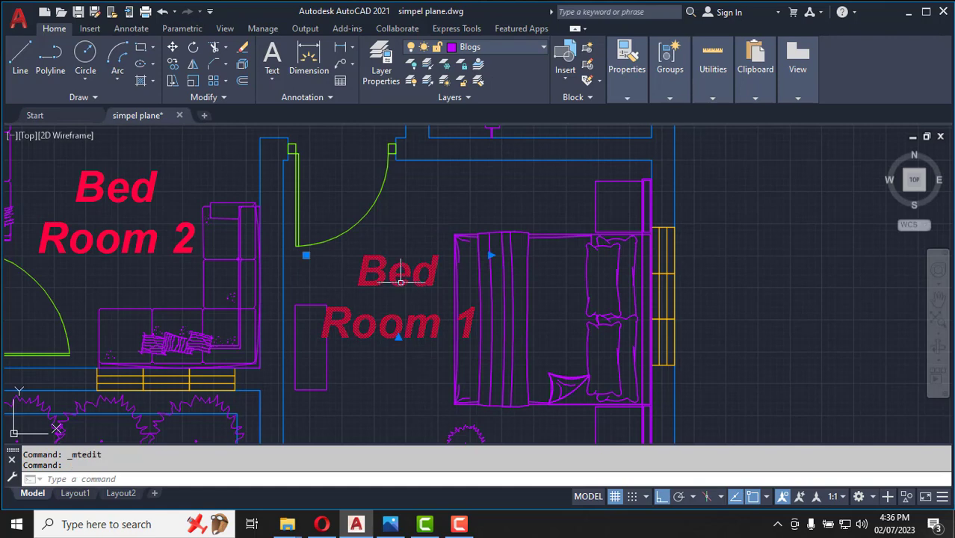
left_click(194, 48)
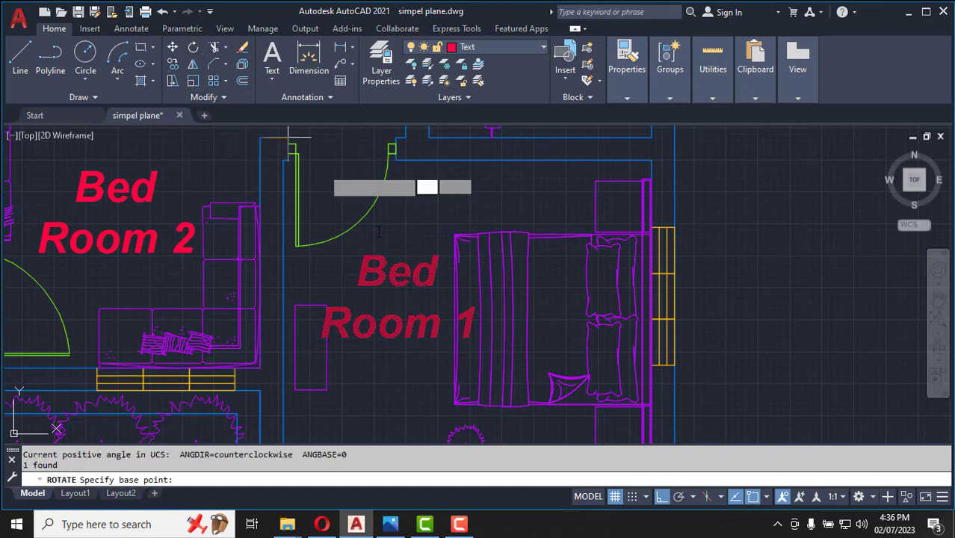
left_click(423, 278)
left_click(409, 356)
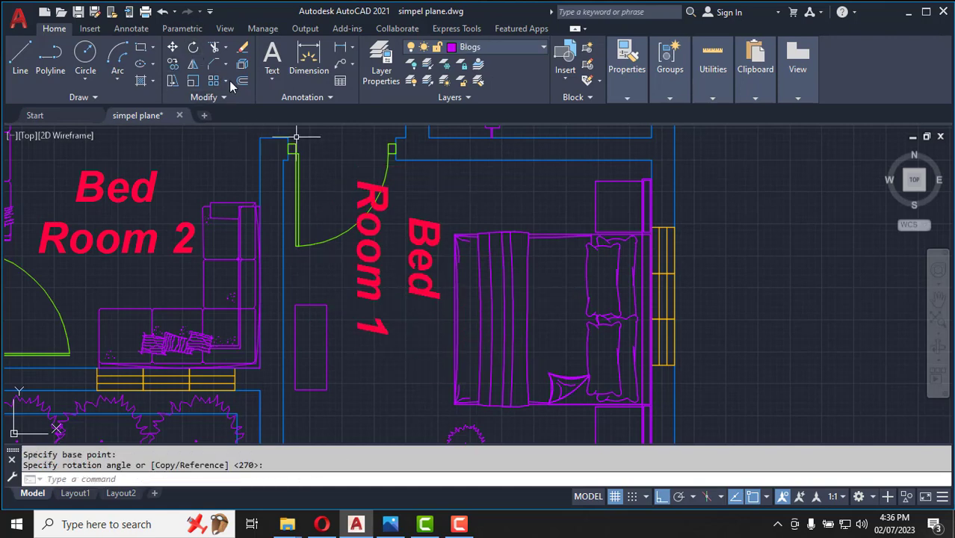
Move the rotated "Bed Room 1" label down into the gap between the bed and the small rectangular cabinet.
left_click(172, 47)
left_click(422, 226)
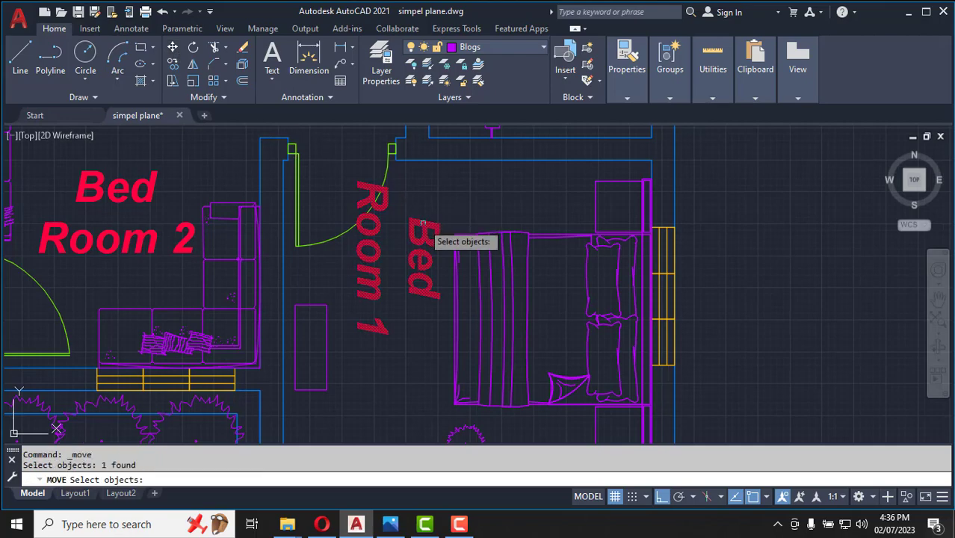
key("Return")
left_click(423, 224)
left_click(350, 308)
Replace the text of the label between the sofas with "Living".
scroll(413, 247, "down", 5)
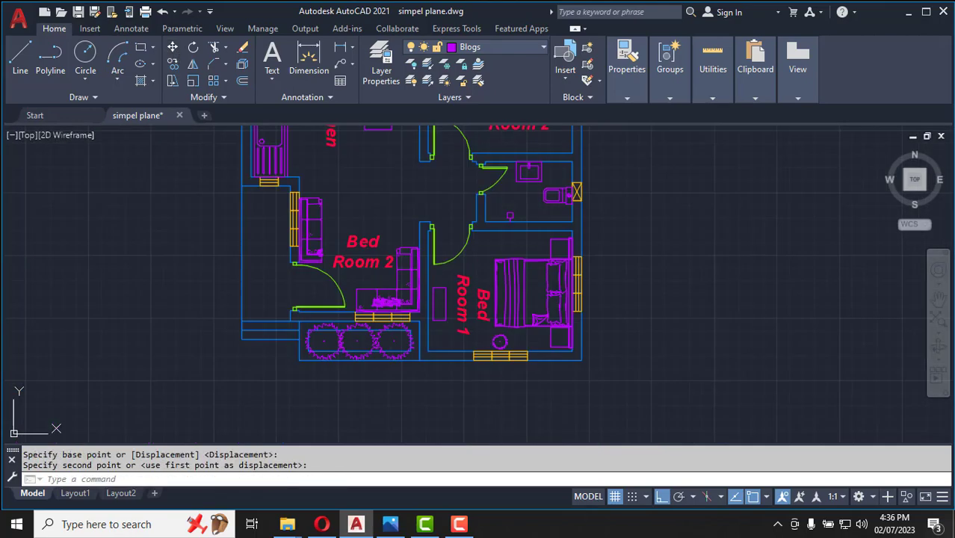
scroll(413, 247, "up", 4)
left_click(420, 253)
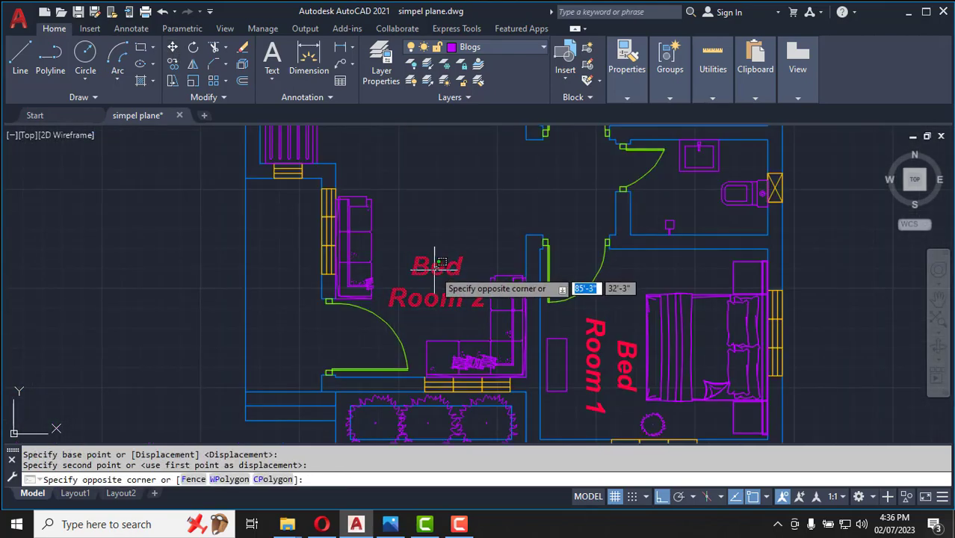
left_click(413, 259)
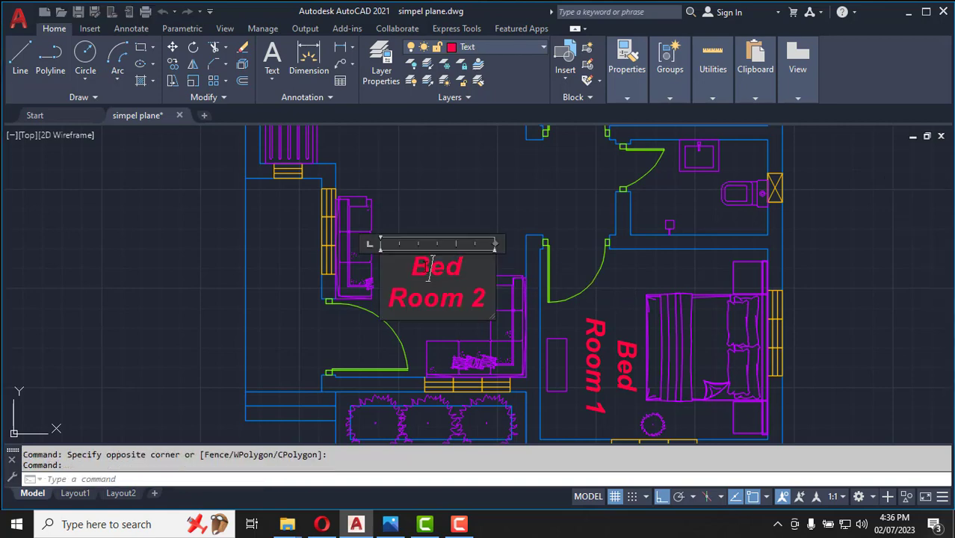
double_click(427, 266)
left_click_drag(485, 299, 383, 276)
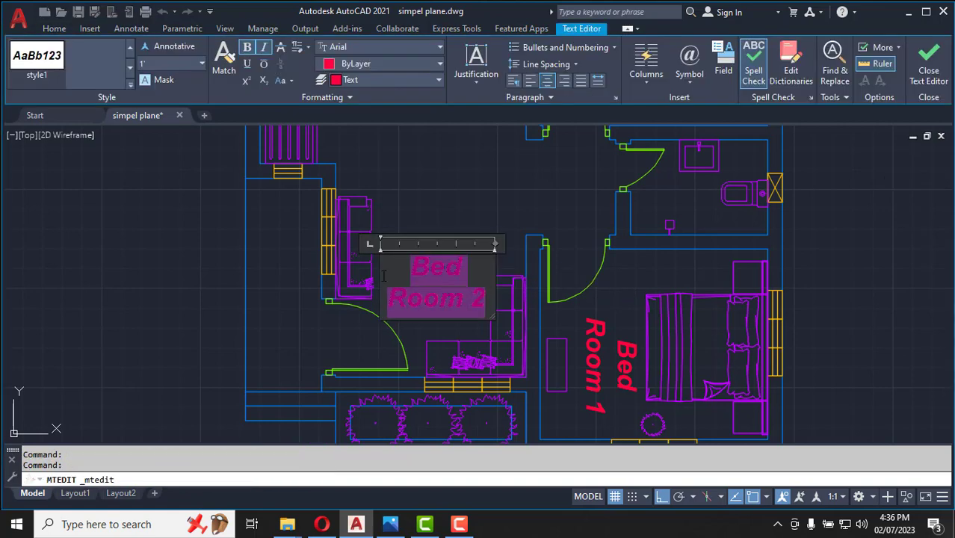
type("Living")
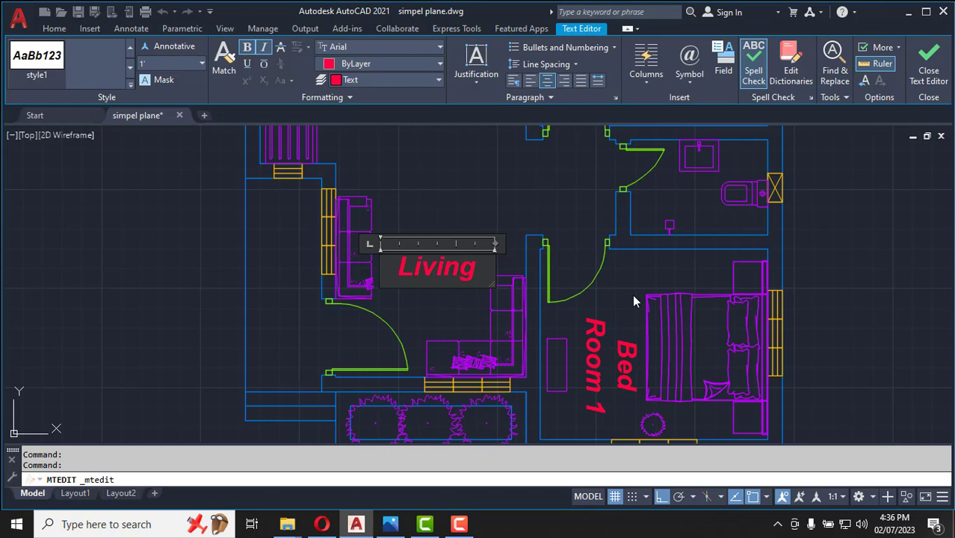
left_click(449, 181)
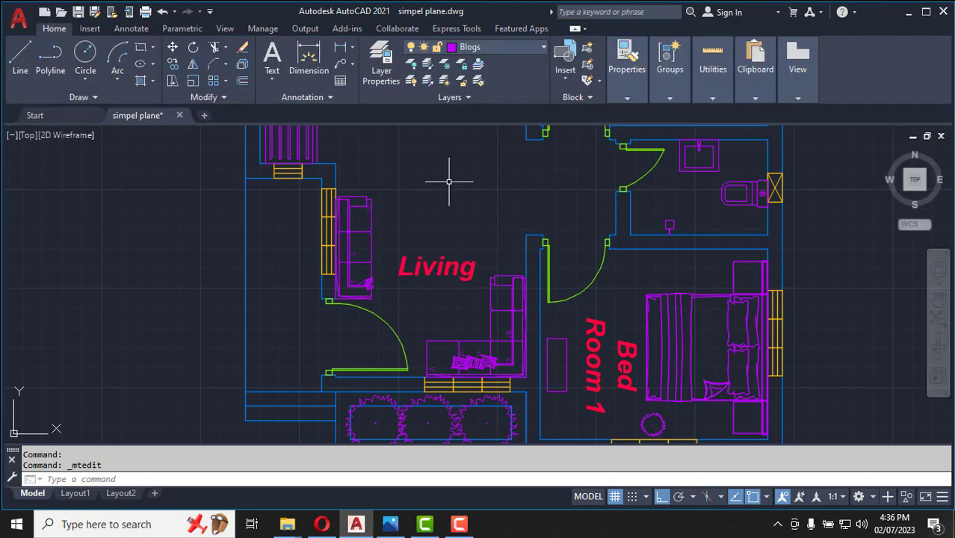
Set the hatch pattern to SOLID and leave the Hatch command without filling any area.
scroll(412, 304, "down", 5)
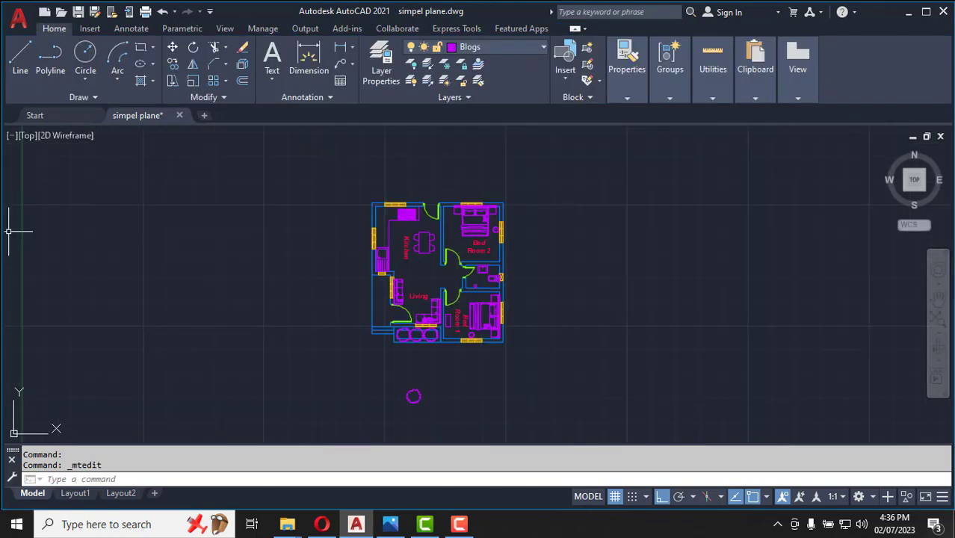
scroll(416, 263, "up", 4)
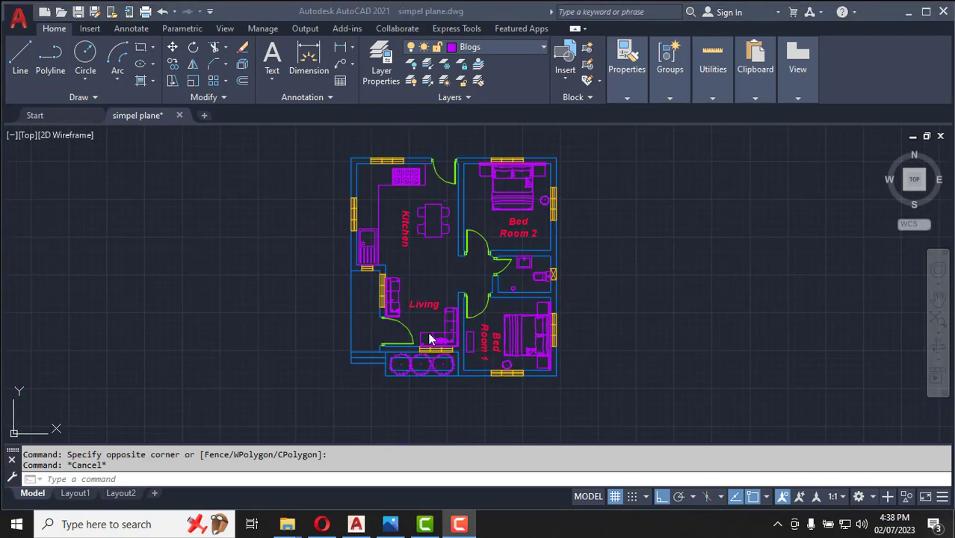
scroll(561, 382, "up", 4)
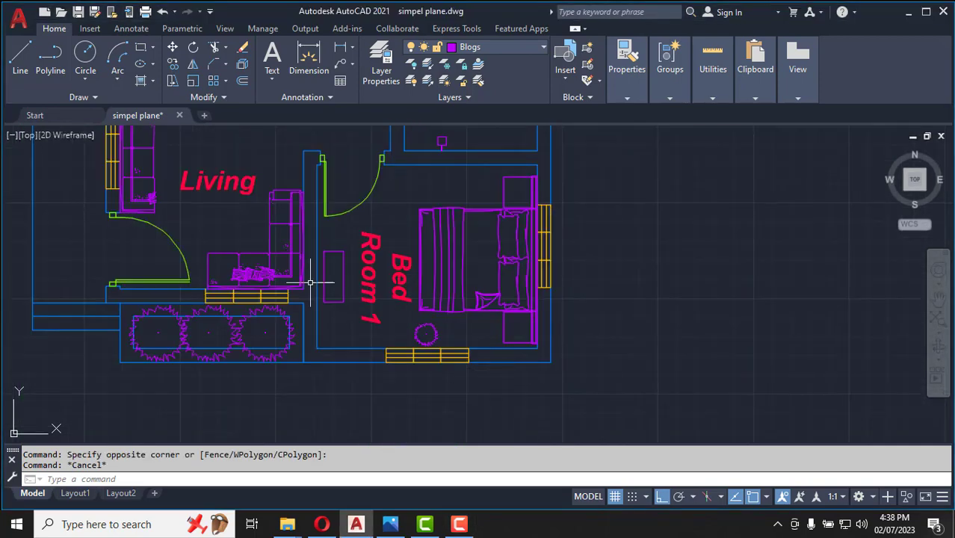
left_click(152, 80)
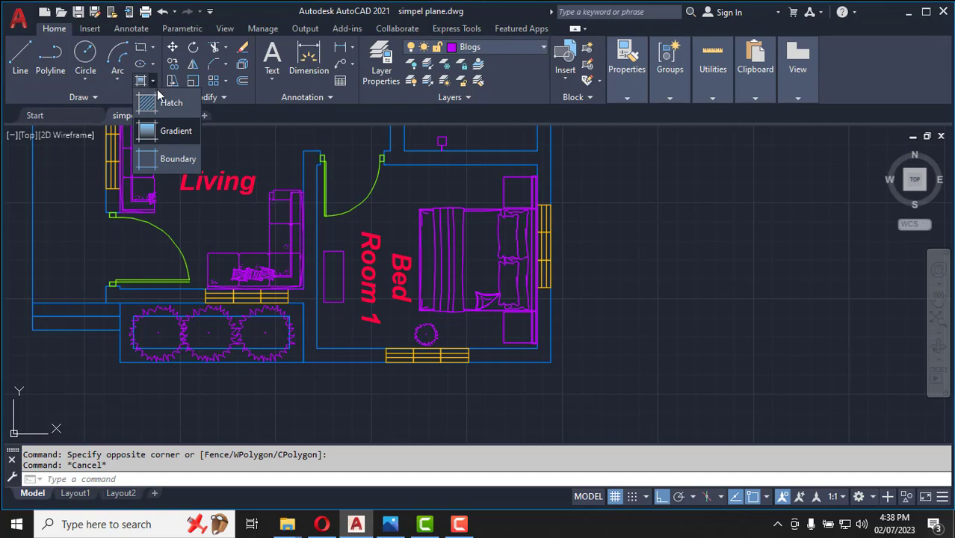
left_click(171, 104)
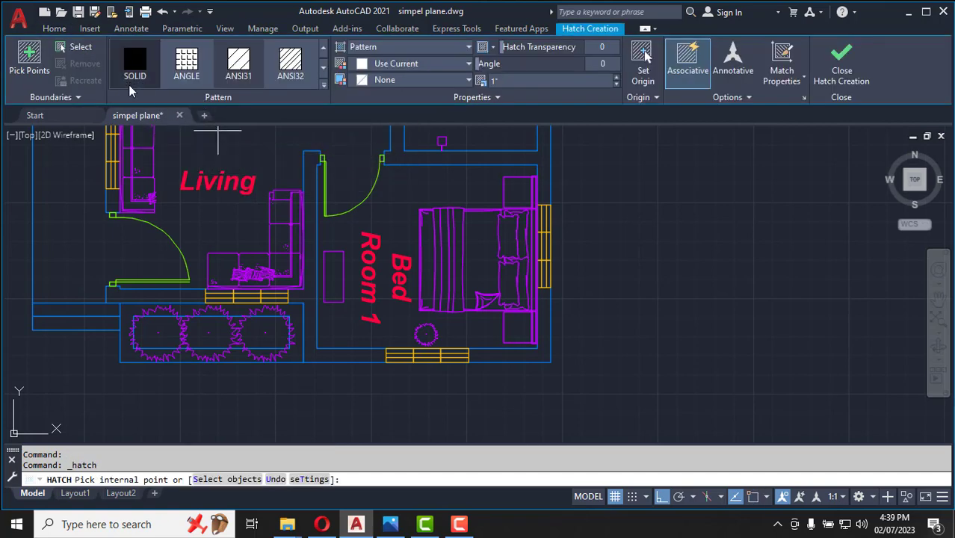
left_click(135, 66)
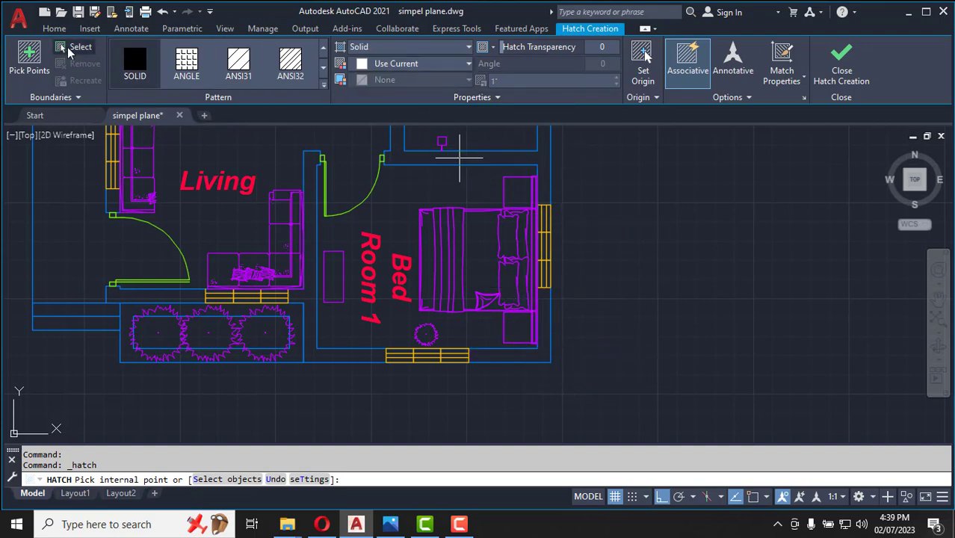
key("Escape")
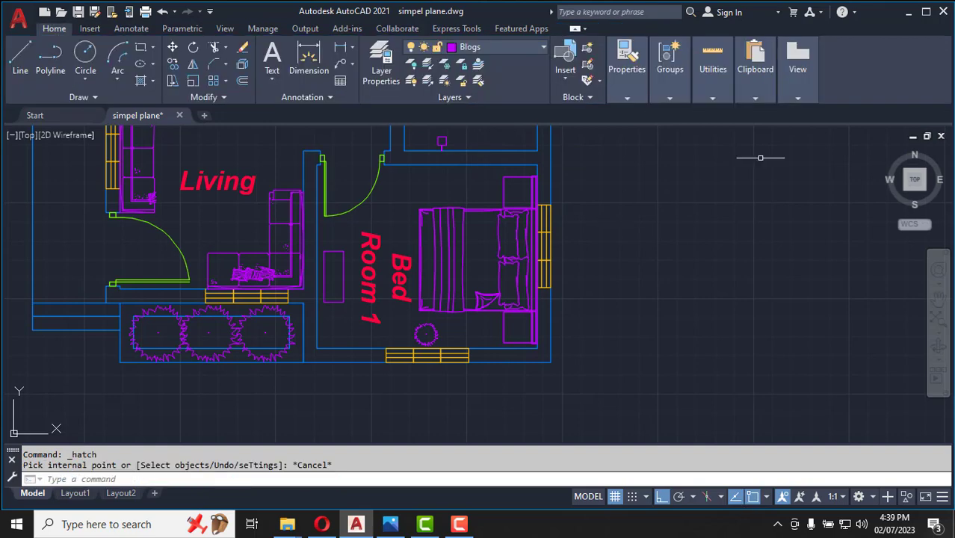
Make the Hatch layer current and start a solid hatch with its color set to ByLayer.
left_click(521, 45)
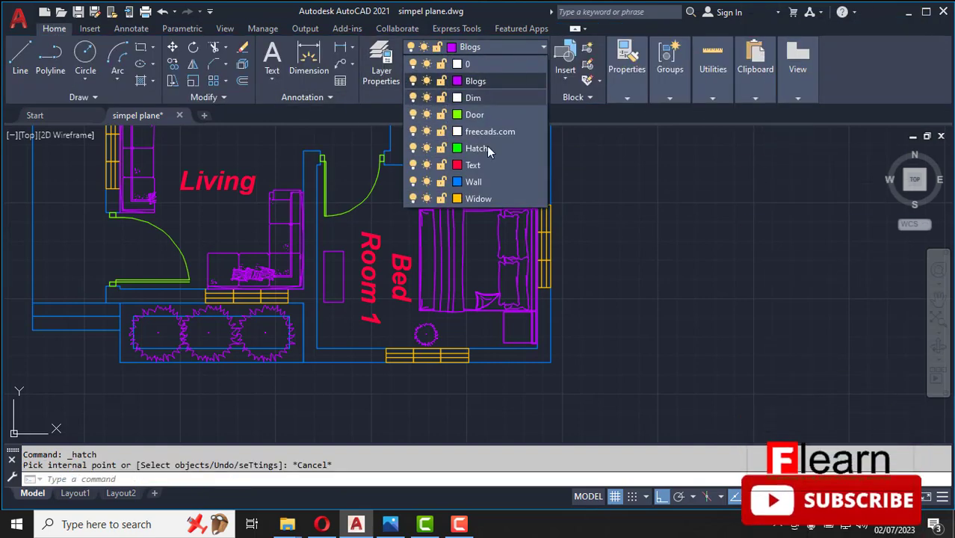
left_click(477, 149)
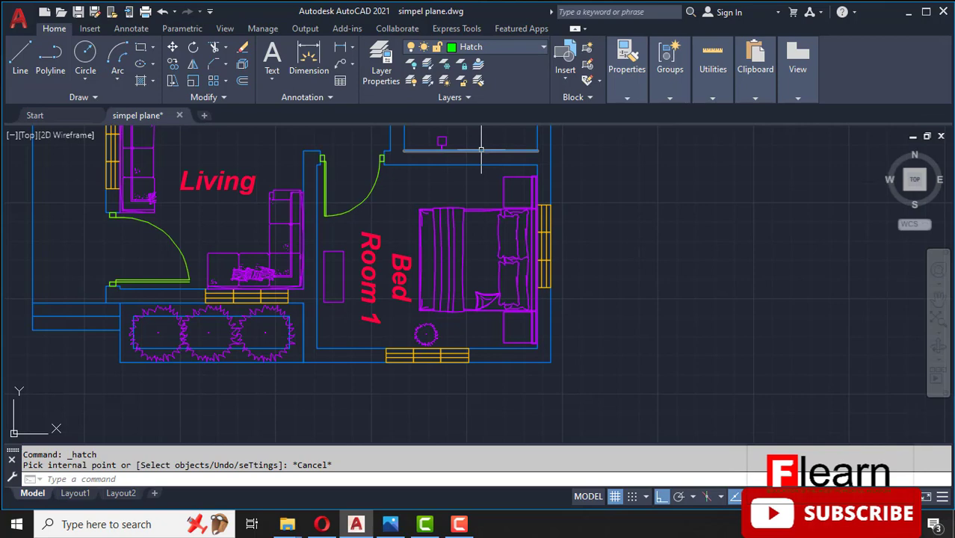
left_click(142, 83)
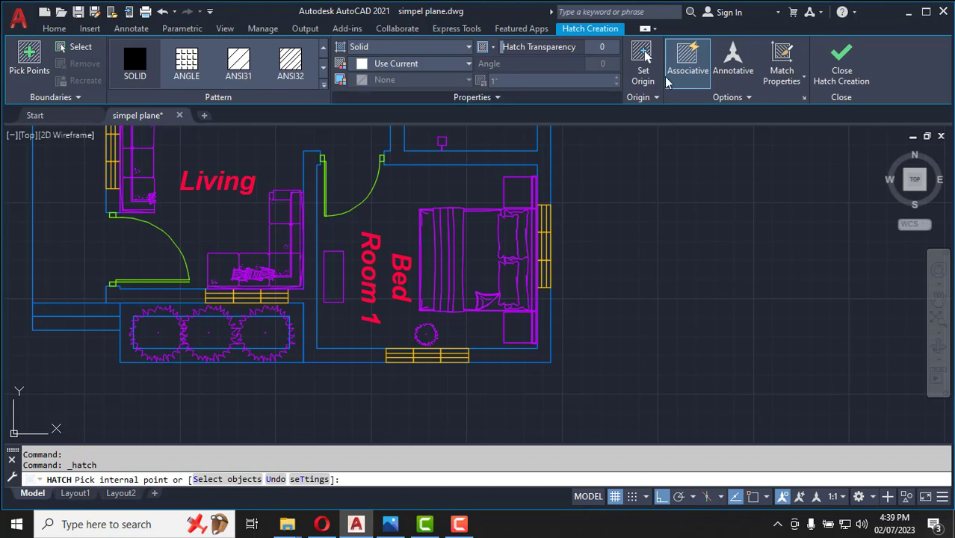
left_click(404, 65)
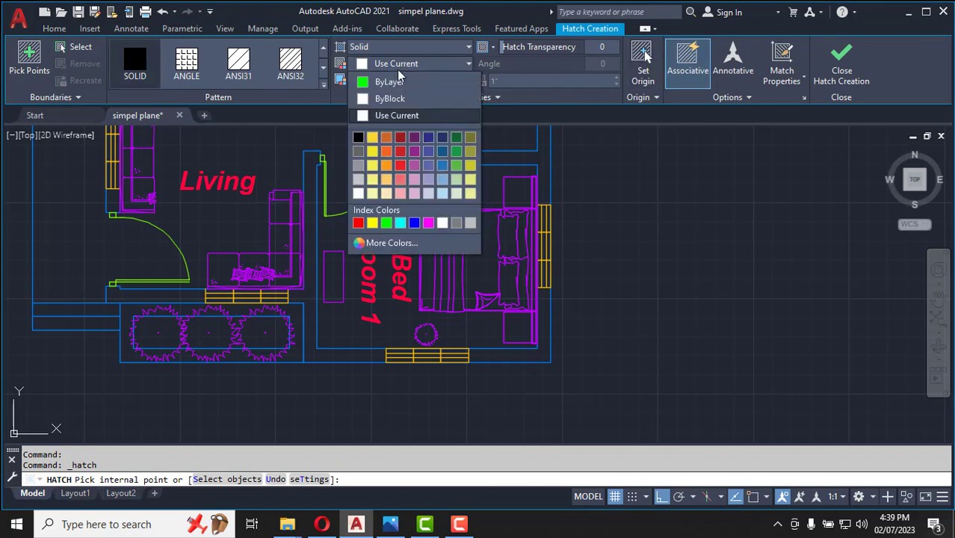
left_click(366, 84)
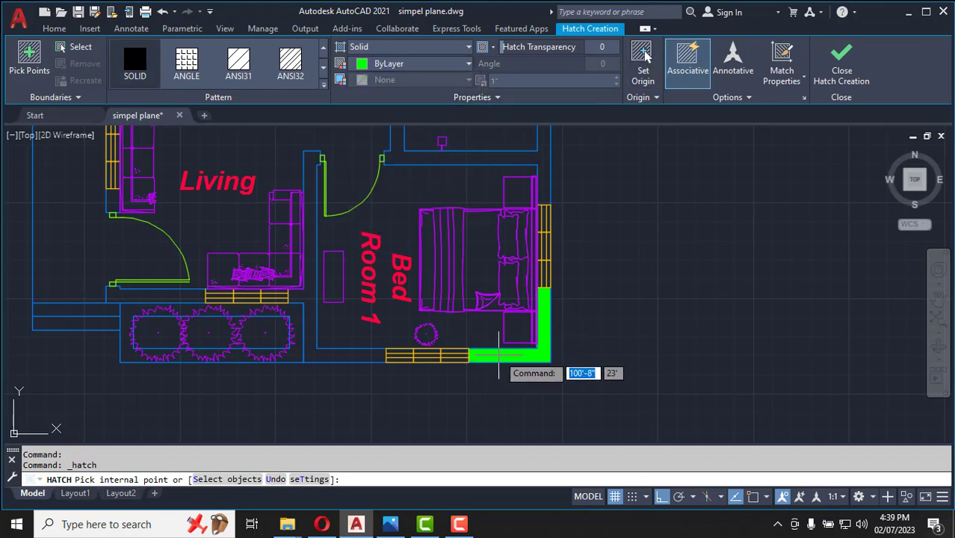
Fill the walls around Bed Room 1, the living room's front wall and the bathroom walls with the solid hatch.
left_click(500, 353)
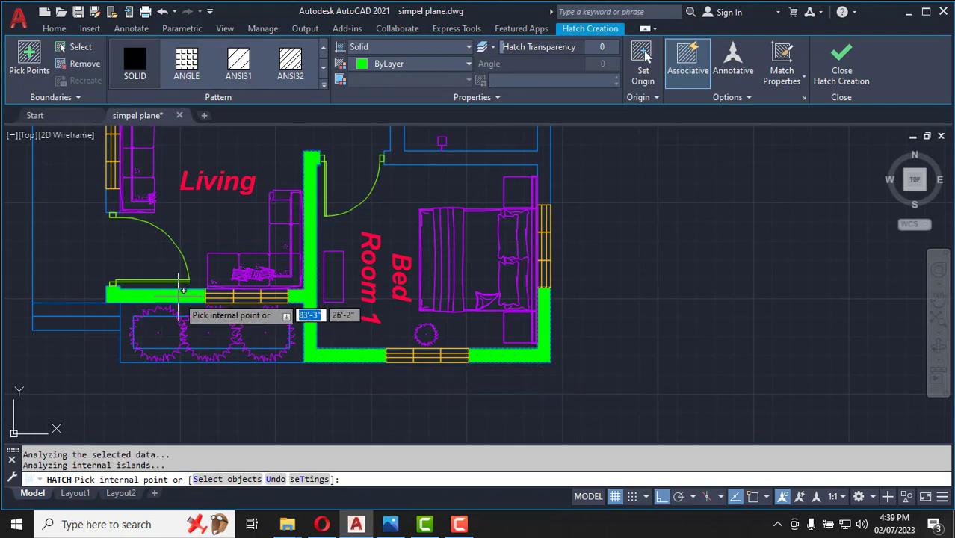
scroll(281, 344, "down", 2)
scroll(389, 329, "down", 2)
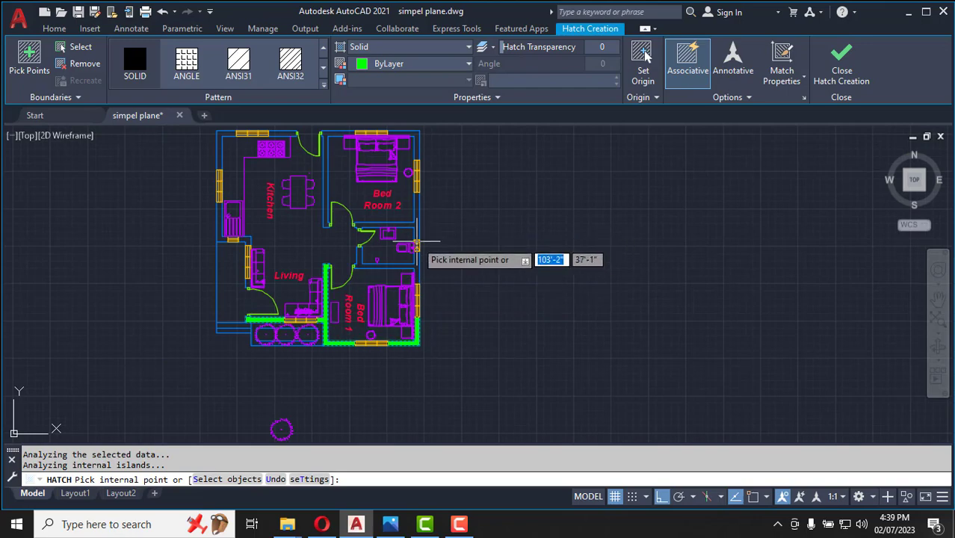
scroll(420, 256, "up", 4)
scroll(398, 293, "down", 3)
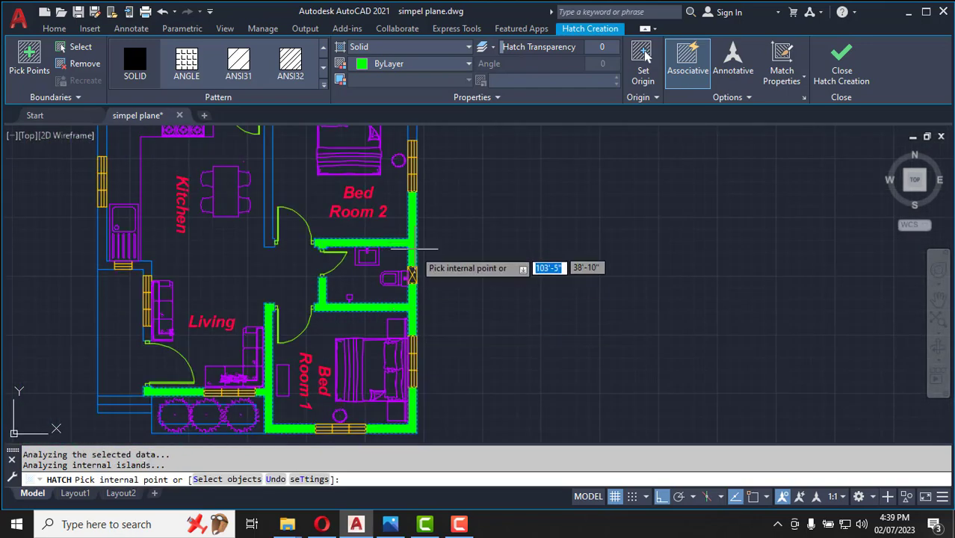
Fill the upper exterior walls of Bed Room 2 and the kitchen, plus their dividing wall, with the solid hatch.
scroll(412, 224, "down", 3)
scroll(413, 217, "up", 5)
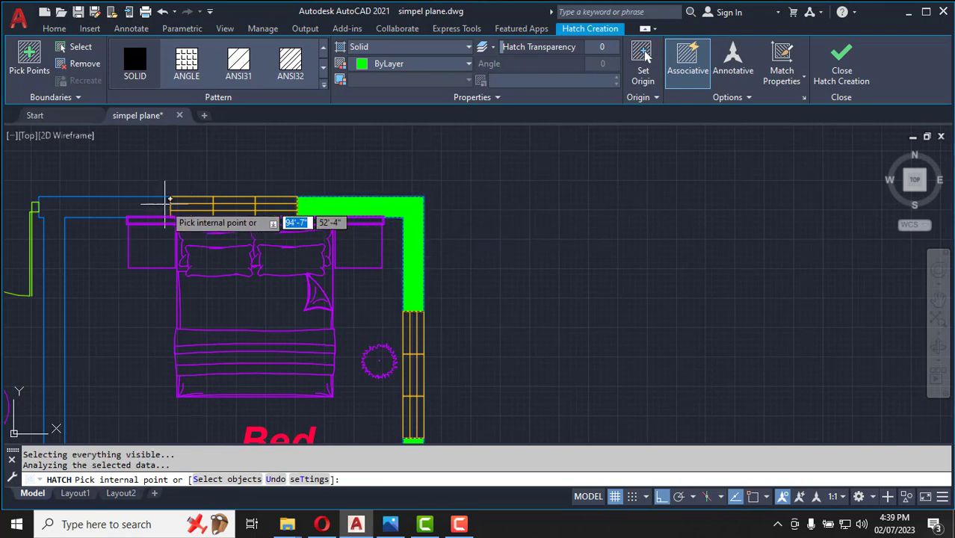
scroll(610, 213, "down", 5)
scroll(527, 179, "up", 5)
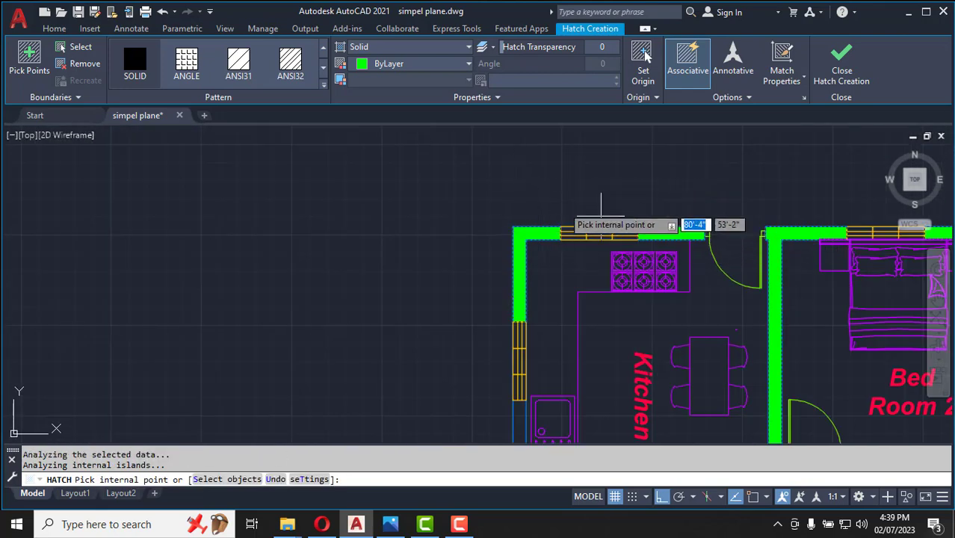
Fill the remaining wall pieces beside the kitchen sink, at the inner corner and next to the living room's entrance door.
scroll(567, 244, "down", 5)
scroll(499, 257, "up", 6)
left_click(484, 275)
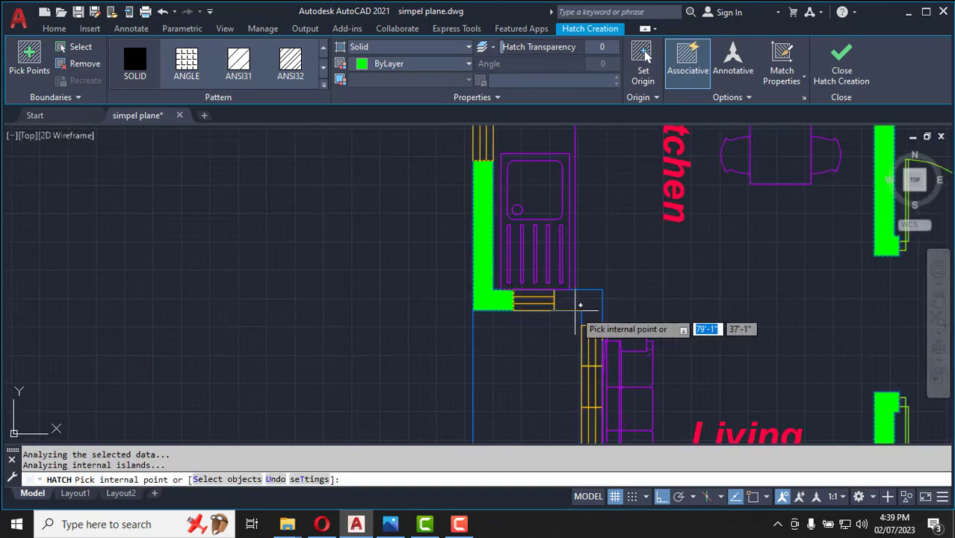
left_click(590, 300)
scroll(507, 204, "down", 4)
scroll(571, 293, "up", 4)
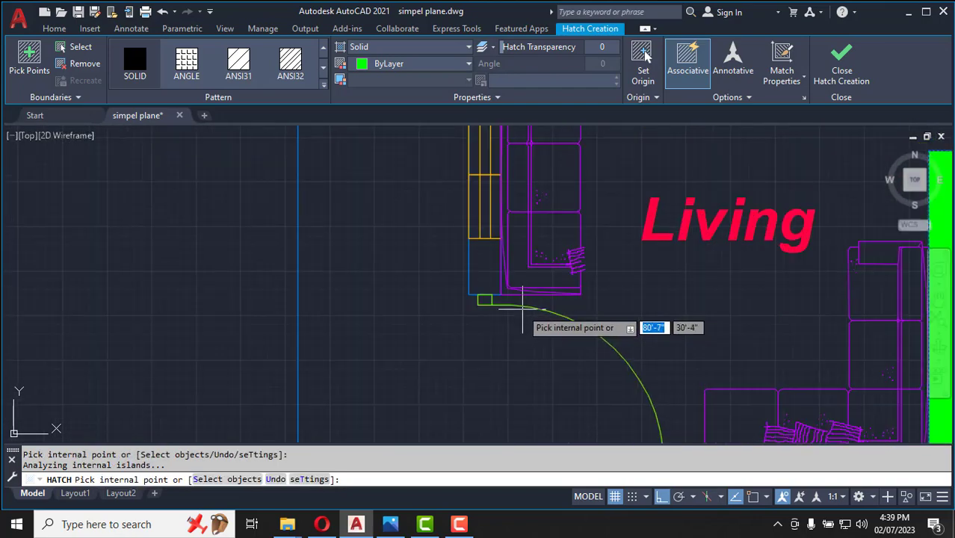
left_click(481, 271)
scroll(371, 250, "down", 4)
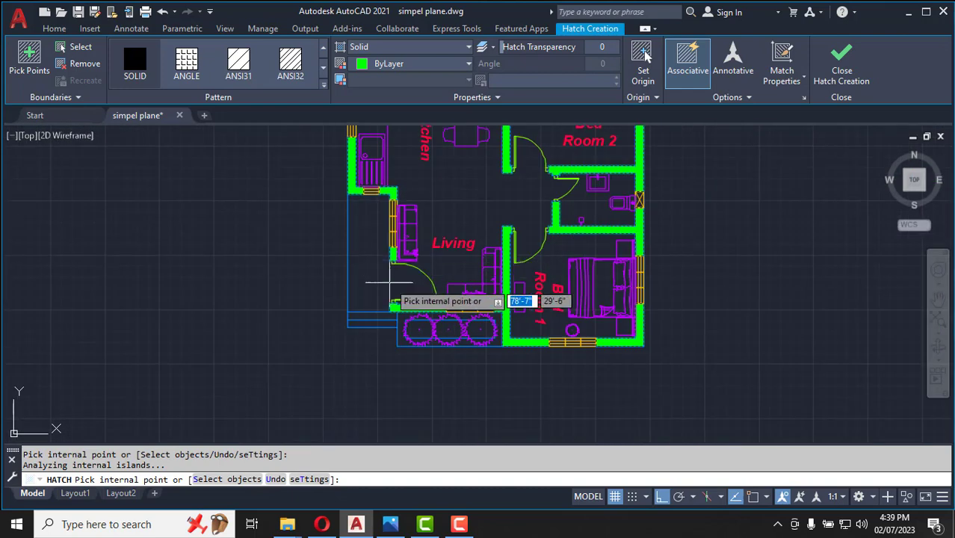
scroll(523, 284, "down", 2)
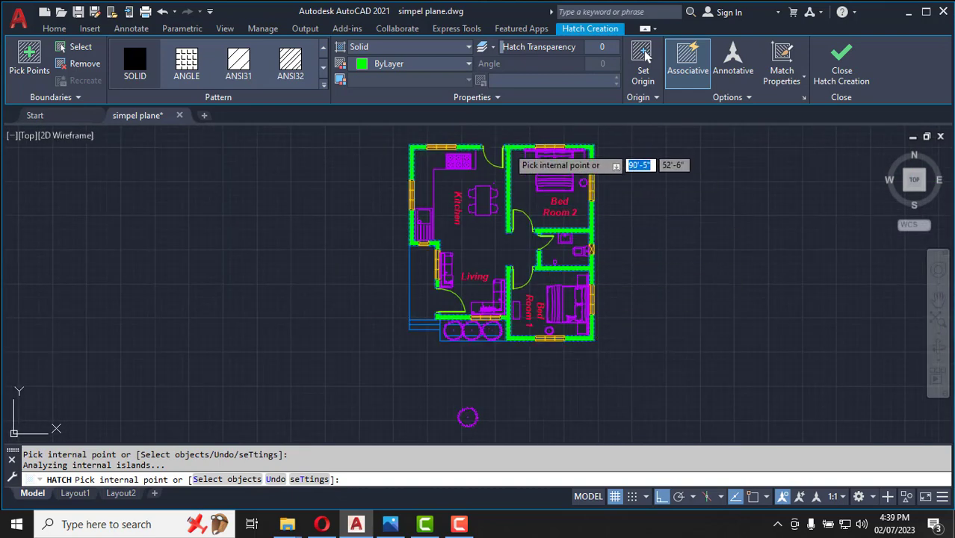
scroll(522, 164, "up", 2)
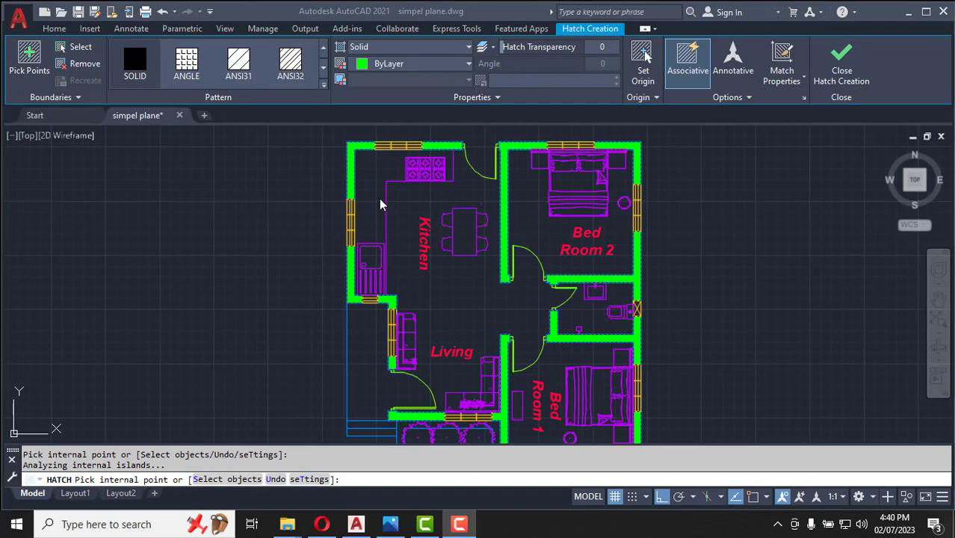
Try the ANSI31 pattern for the wall hatch and end the Hatch command.
scroll(380, 204, "down", 2)
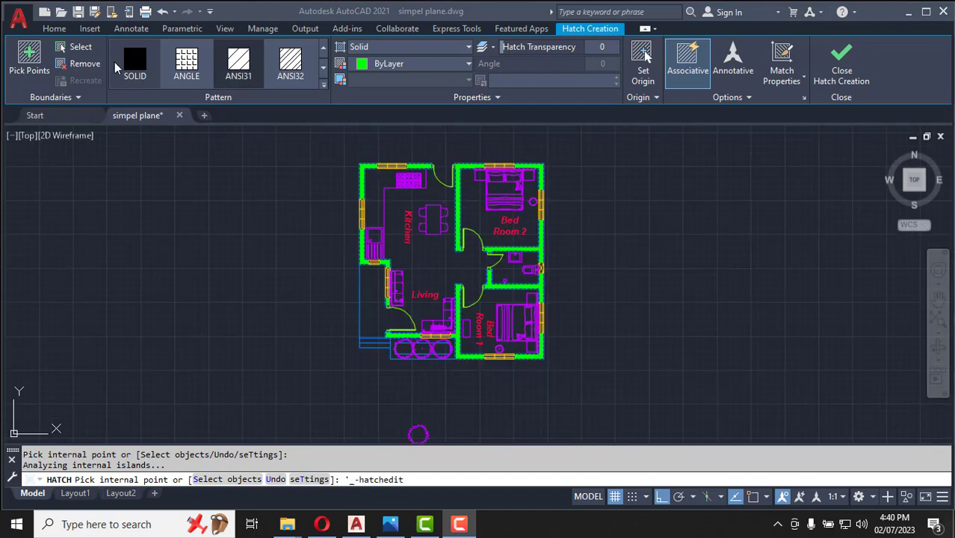
left_click(238, 64)
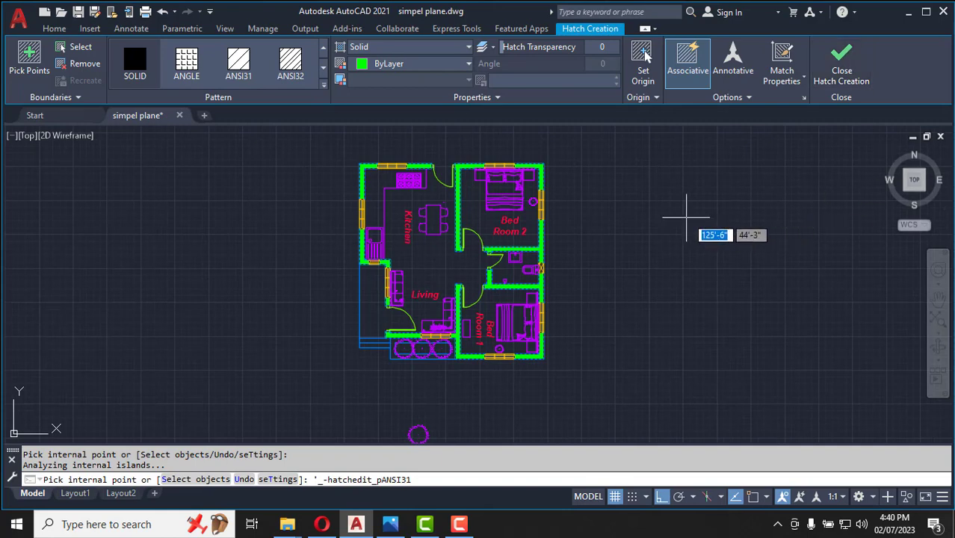
key("Return")
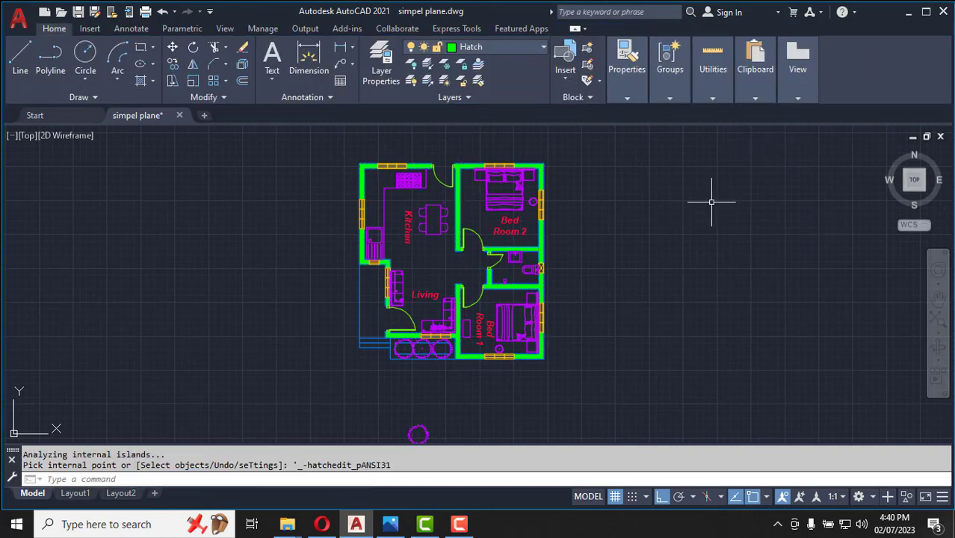
key("Escape")
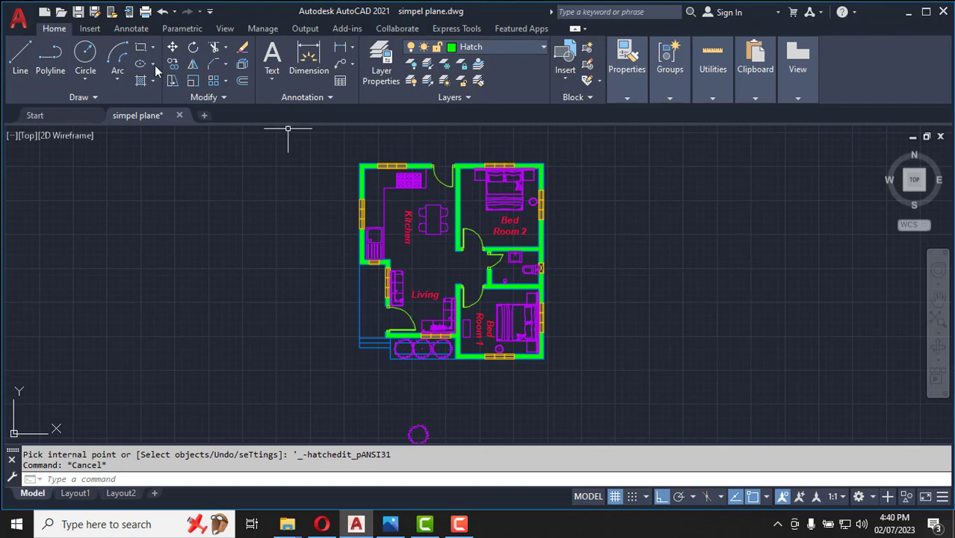
Start a linear dimension and make the Dim layer current.
left_click(352, 50)
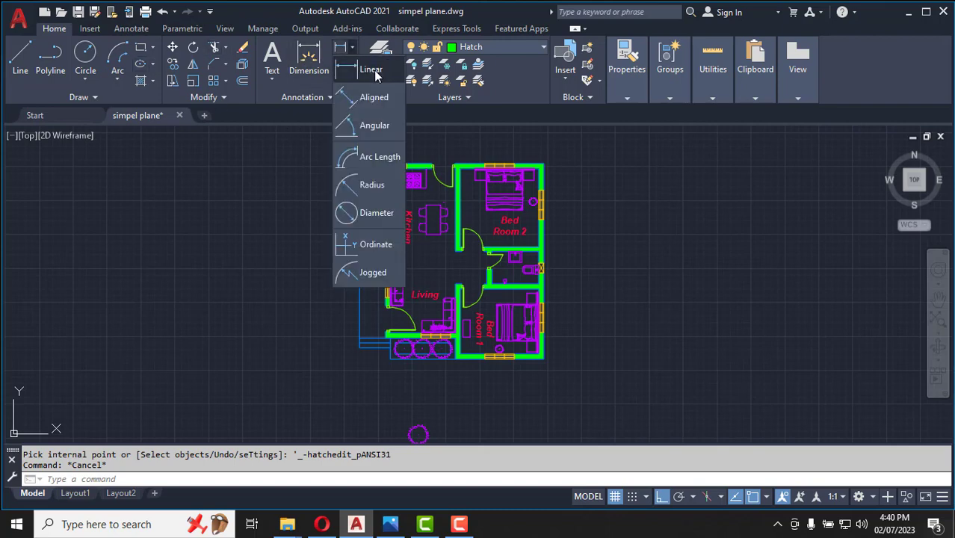
left_click(372, 70)
scroll(562, 260, "up", 2)
scroll(525, 202, "down", 2)
scroll(522, 328, "up", 4)
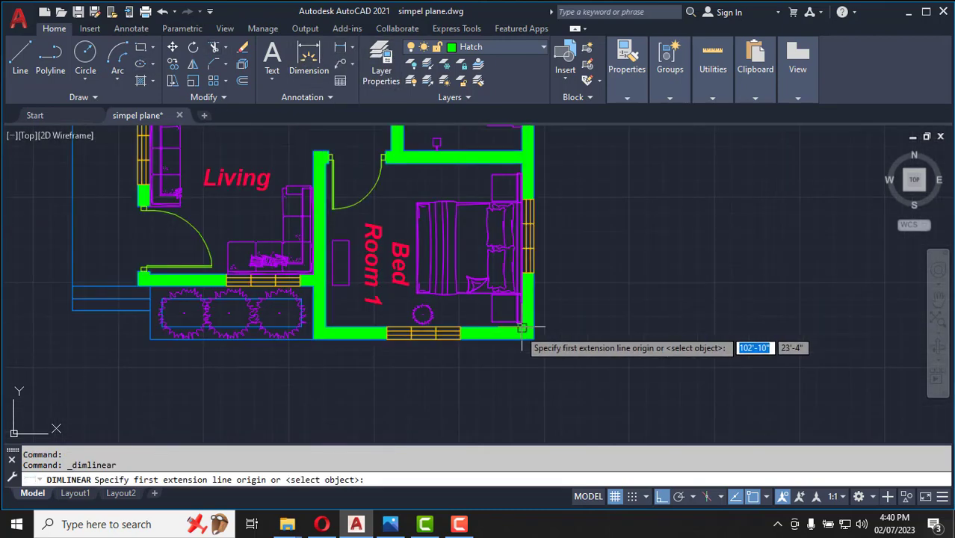
scroll(522, 327, "up", 2)
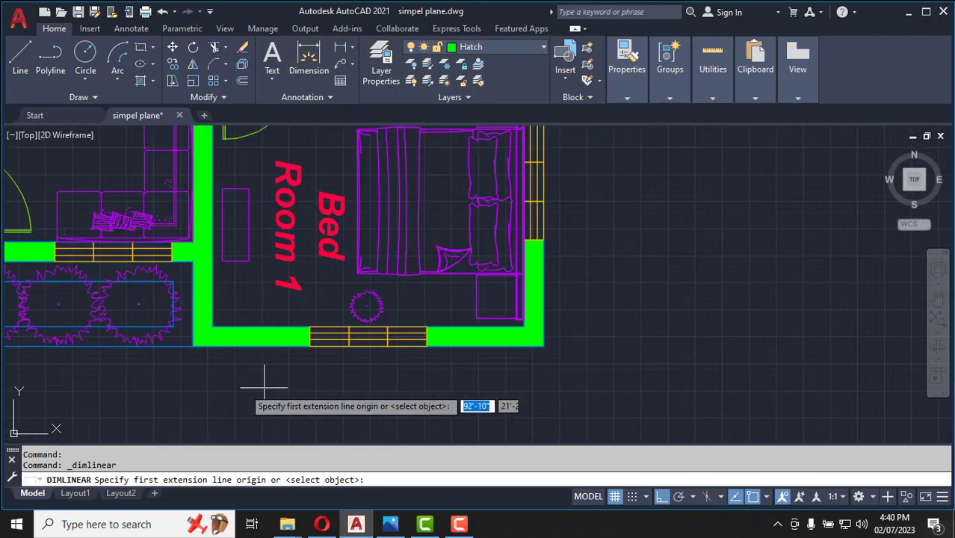
left_click(510, 50)
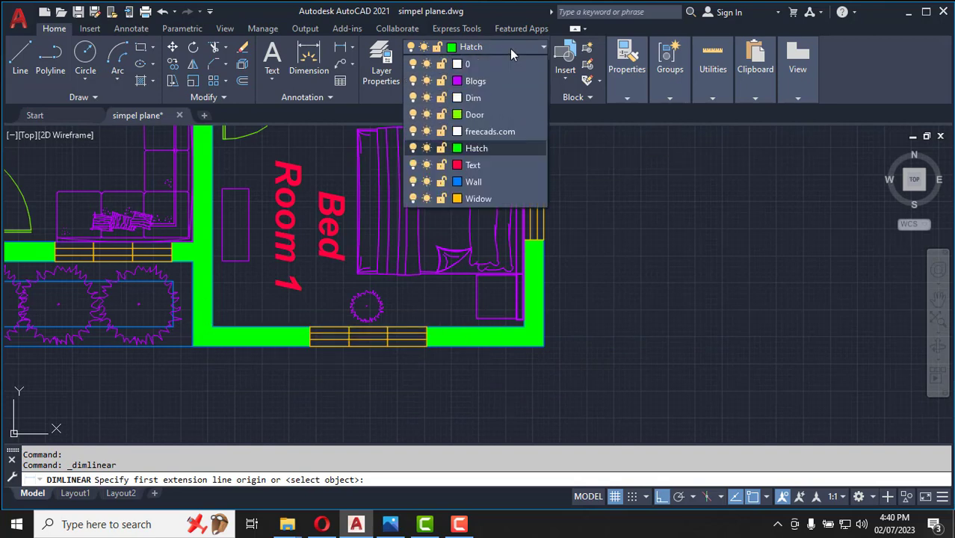
left_click(477, 98)
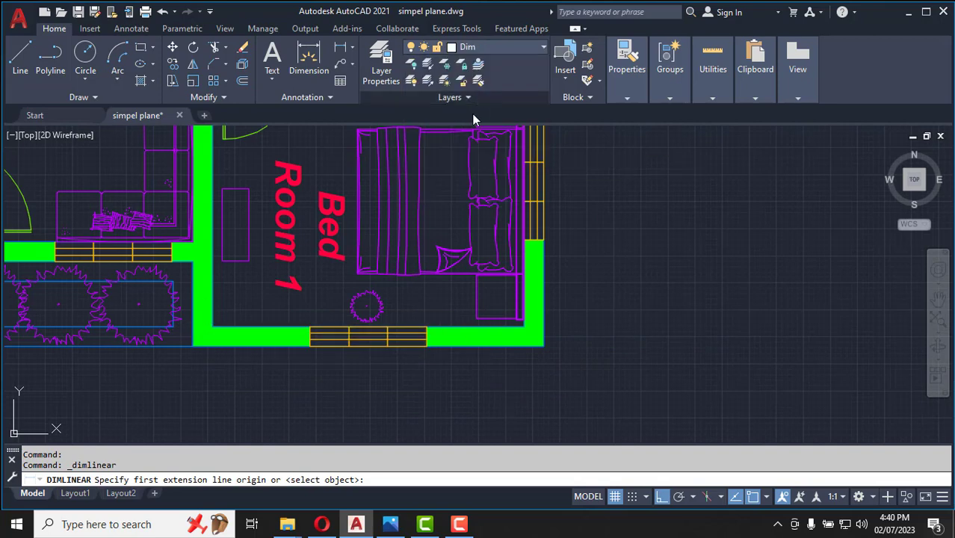
Dimension Bed Room 1's inner width below its front wall and its inner depth outside the right exterior wall.
left_click(212, 326)
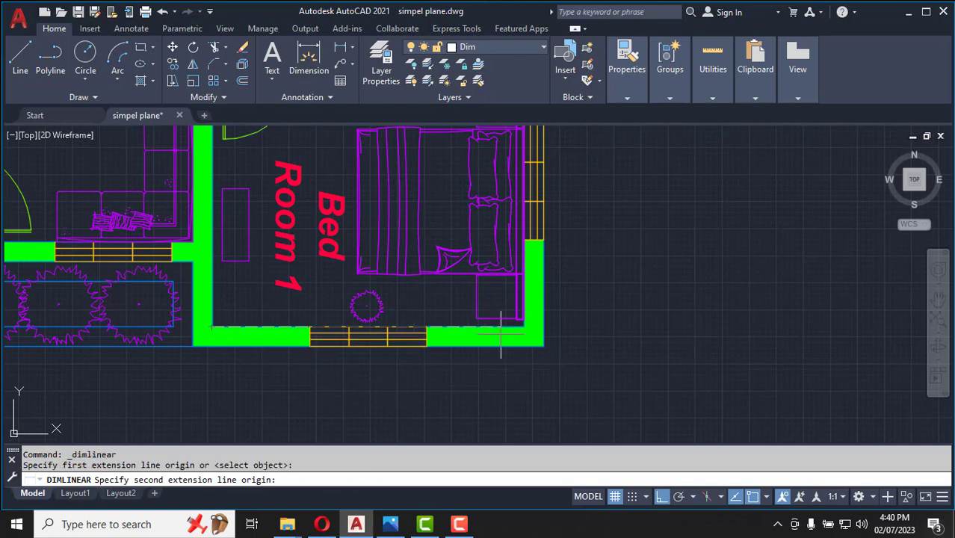
left_click(524, 327)
scroll(524, 329, "down", 2)
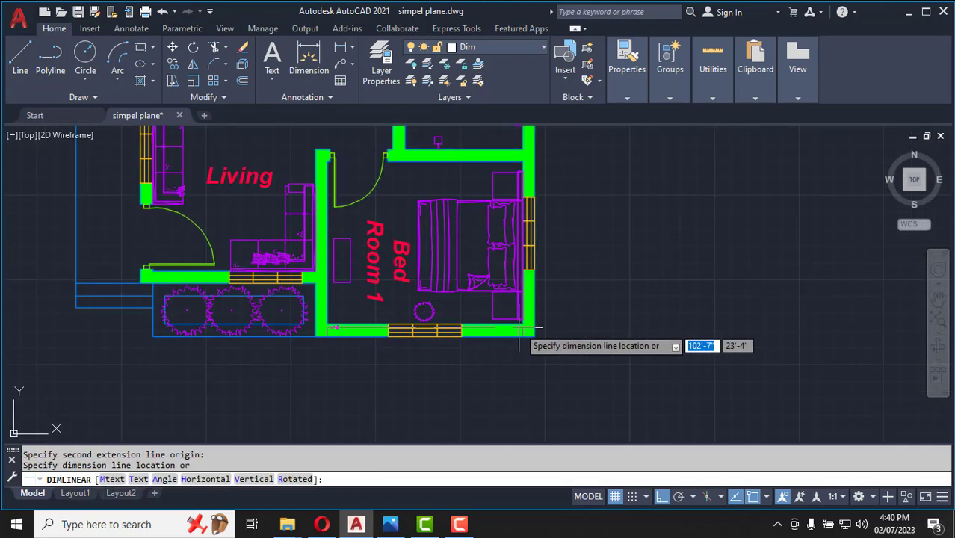
left_click(519, 368)
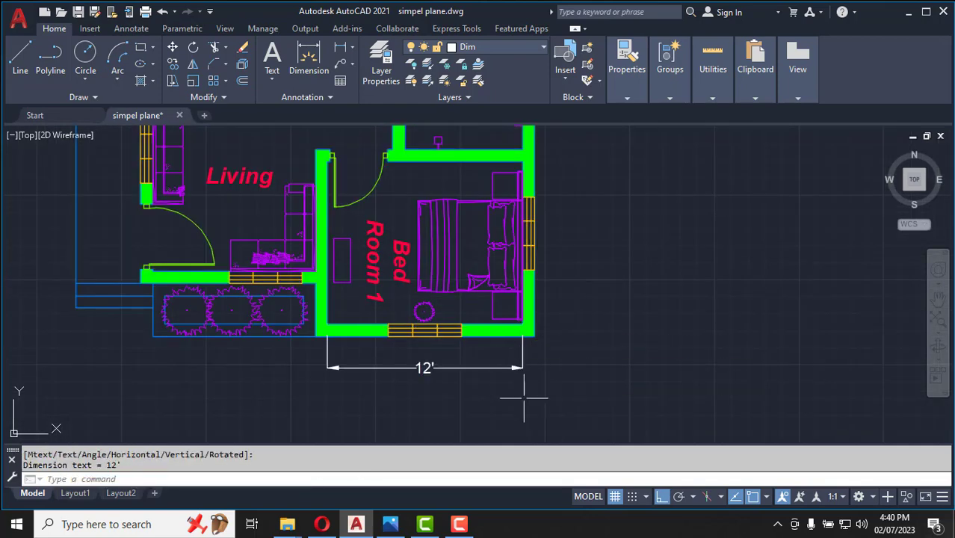
key("Return")
left_click(524, 336)
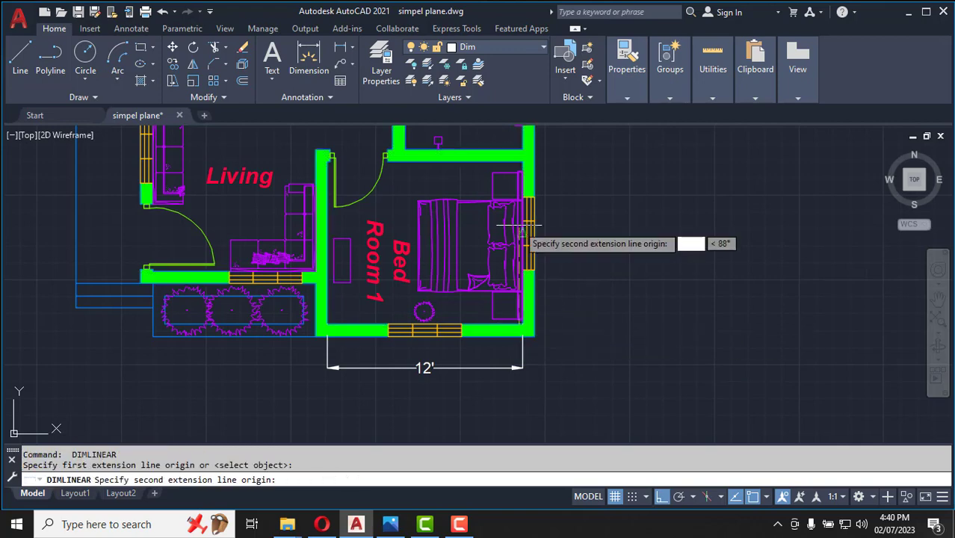
left_click(524, 160)
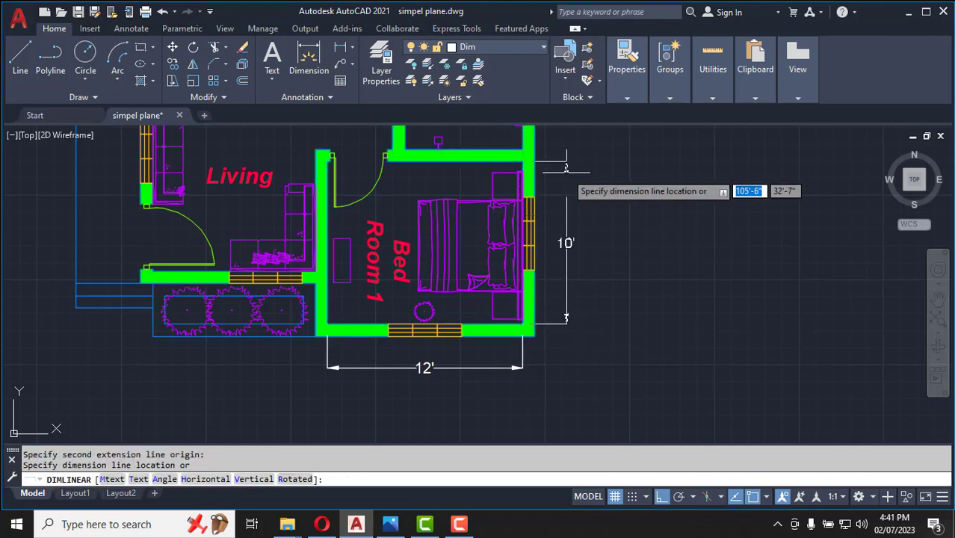
left_click(566, 169)
scroll(554, 246, "down", 3)
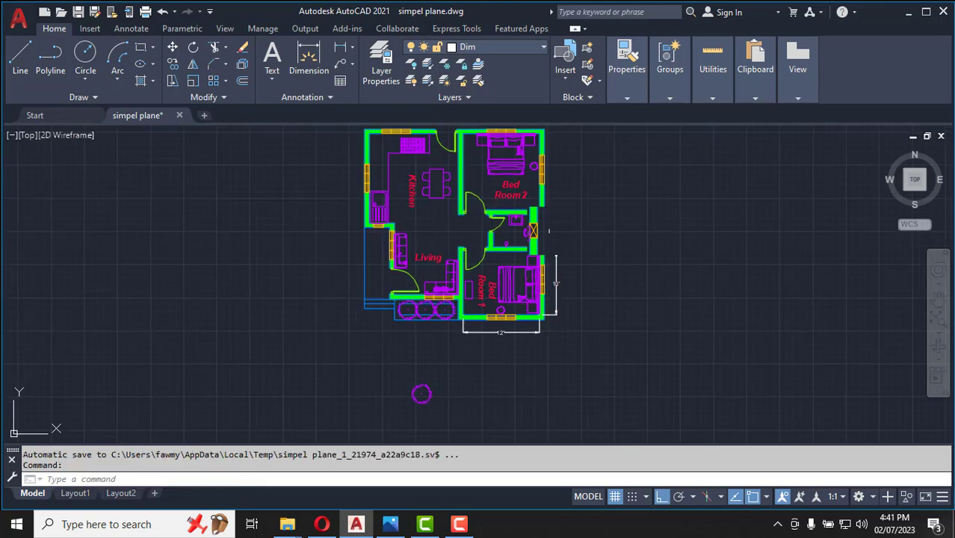
Dimension the bathroom's inner depth outside the right exterior wall, in line with the Bed Room 1 dimension.
scroll(516, 296, "up", 3)
key("Return")
left_click(516, 273)
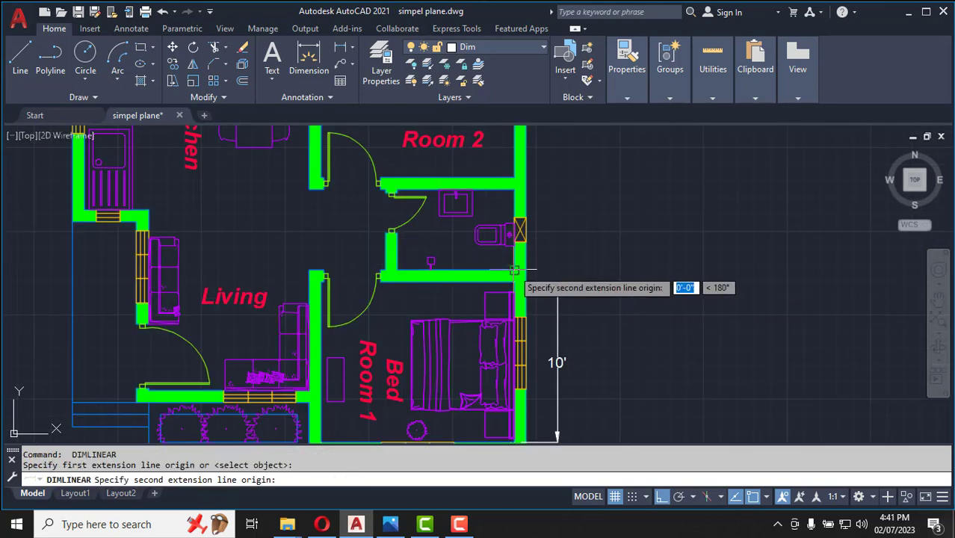
left_click(515, 190)
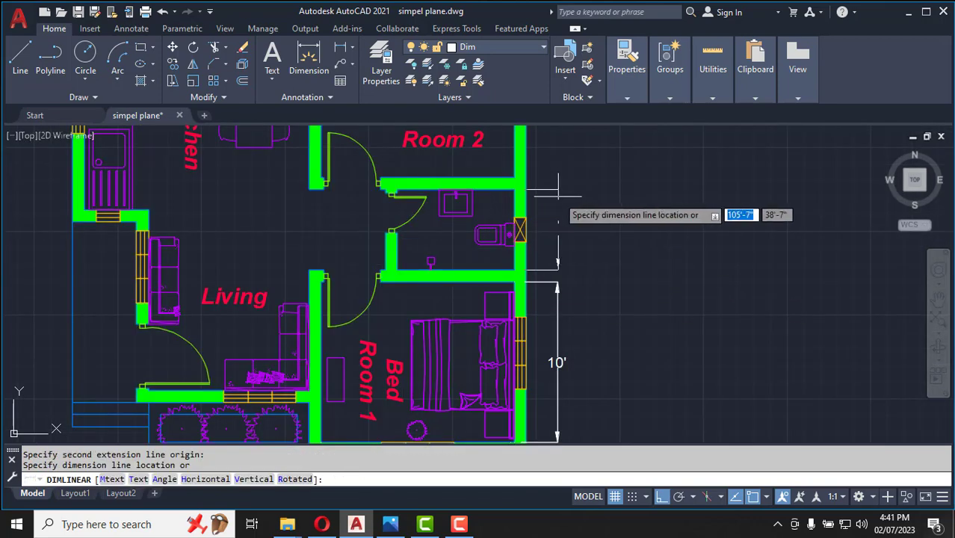
left_click(558, 195)
scroll(546, 240, "down", 6)
scroll(527, 293, "up", 4)
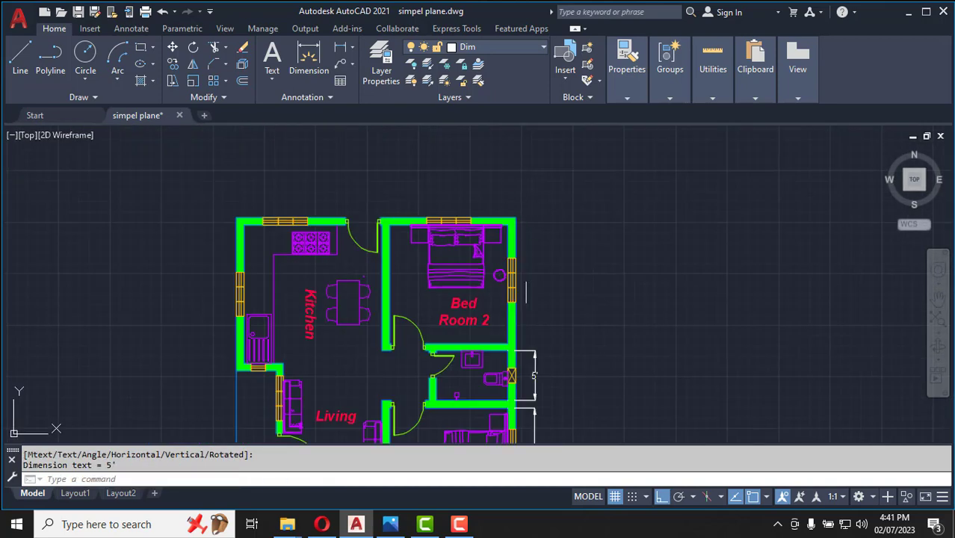
key("Return")
left_click(510, 346)
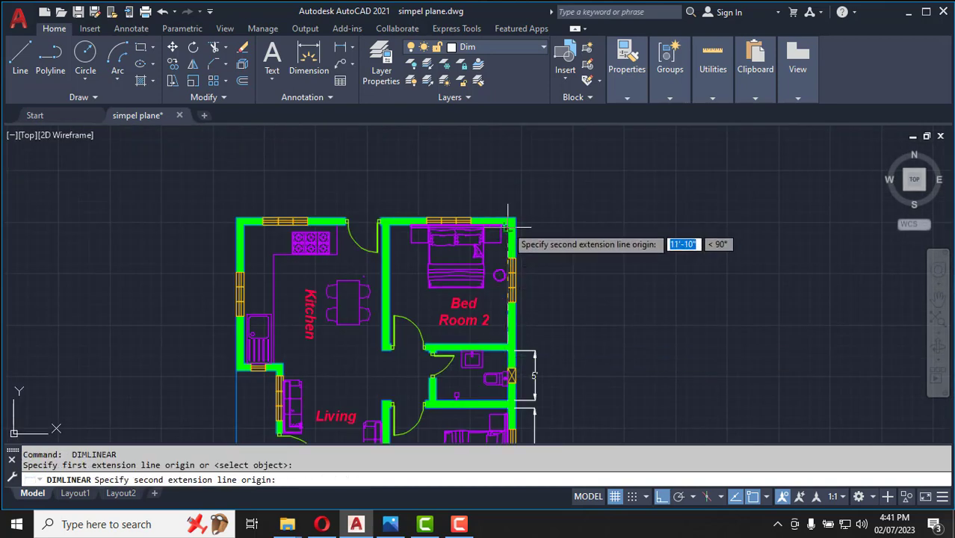
left_click(509, 223)
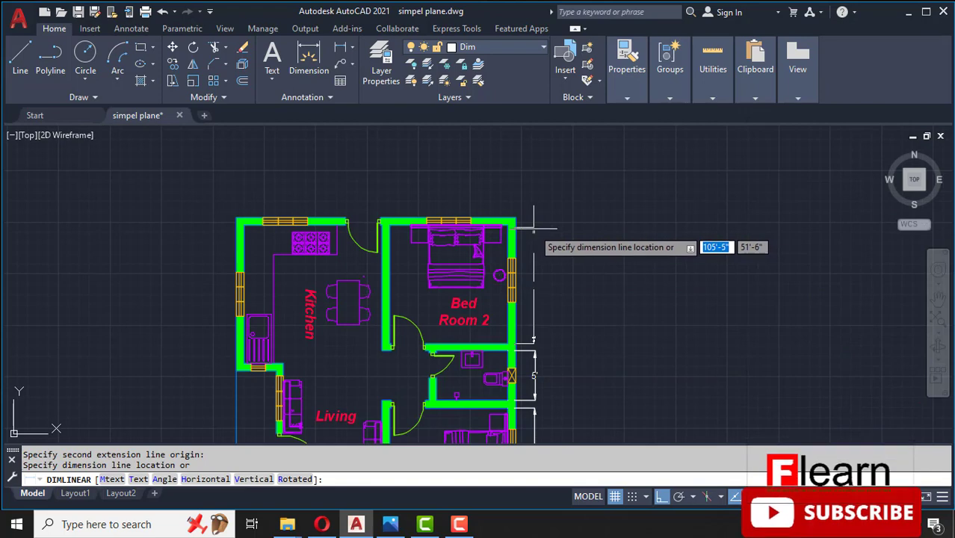
key("Escape")
Dimension Bed Room 2's inner depth between its inside wall corners, placed outside the right exterior wall above the bathroom dimension.
left_click(305, 75)
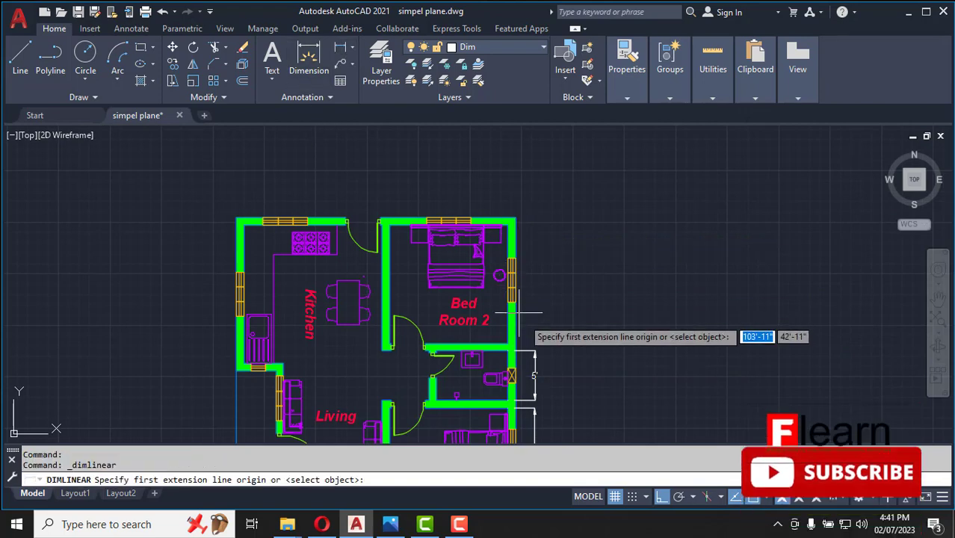
scroll(522, 322, "up", 7)
left_click(450, 413)
scroll(453, 411, "down", 5)
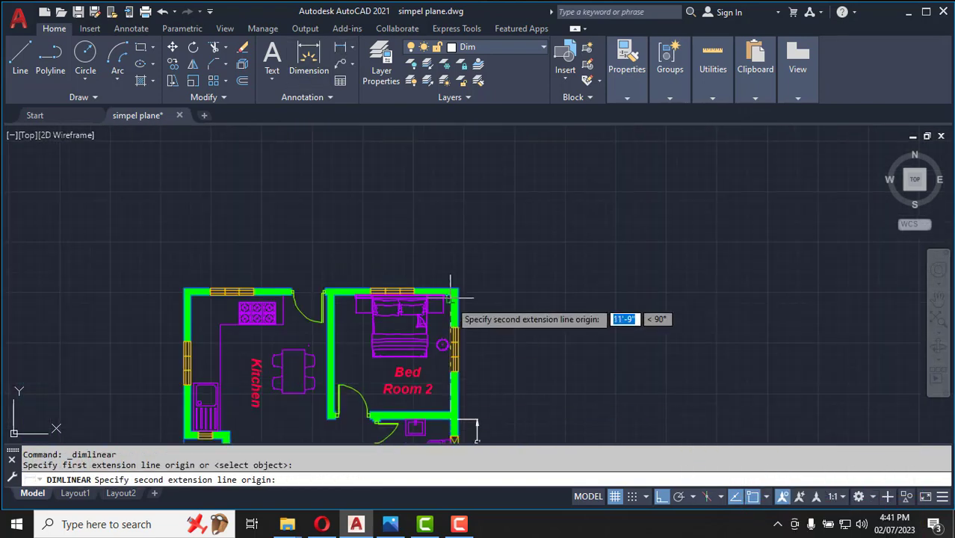
scroll(448, 296, "up", 5)
left_click(437, 280)
scroll(497, 272, "down", 4)
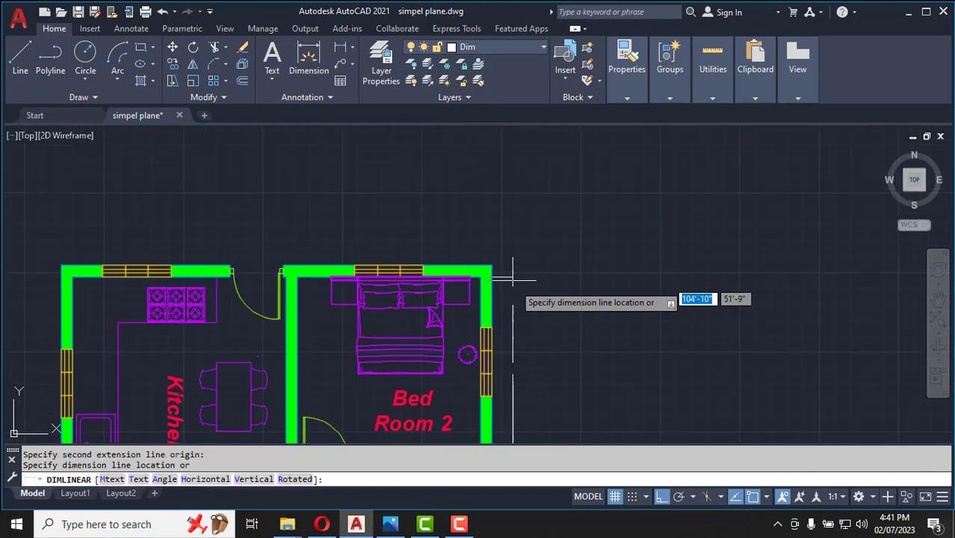
scroll(515, 247, "down", 2)
scroll(511, 239, "up", 2)
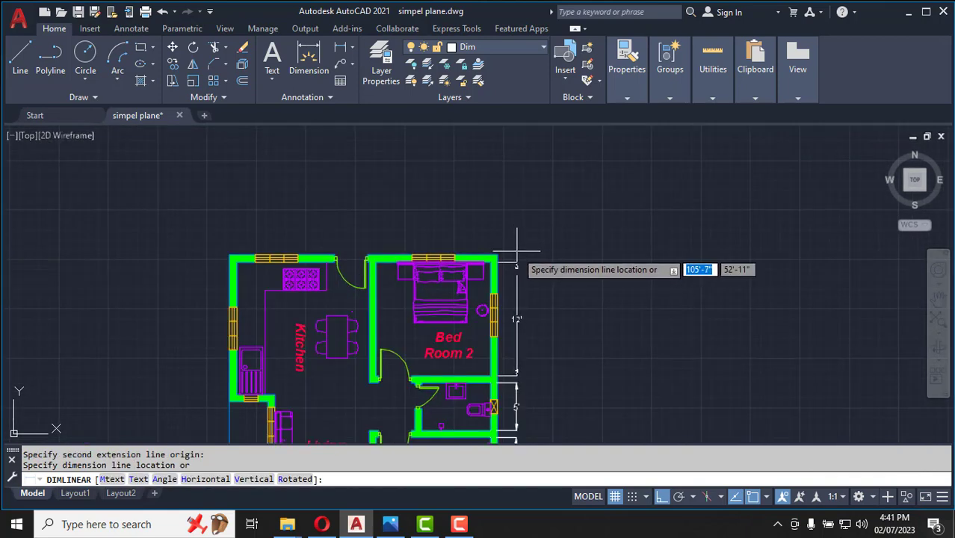
left_click(517, 246)
Dimension Bed Room 2's inner width between its upper inside corners, placed above the exterior wall.
scroll(470, 258, "up", 4)
key("Return")
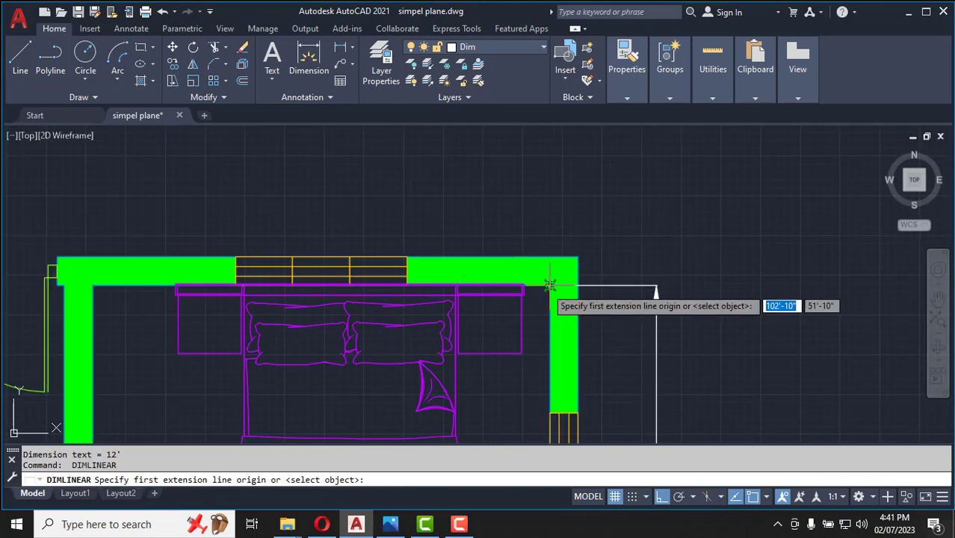
left_click(549, 285)
left_click(93, 285)
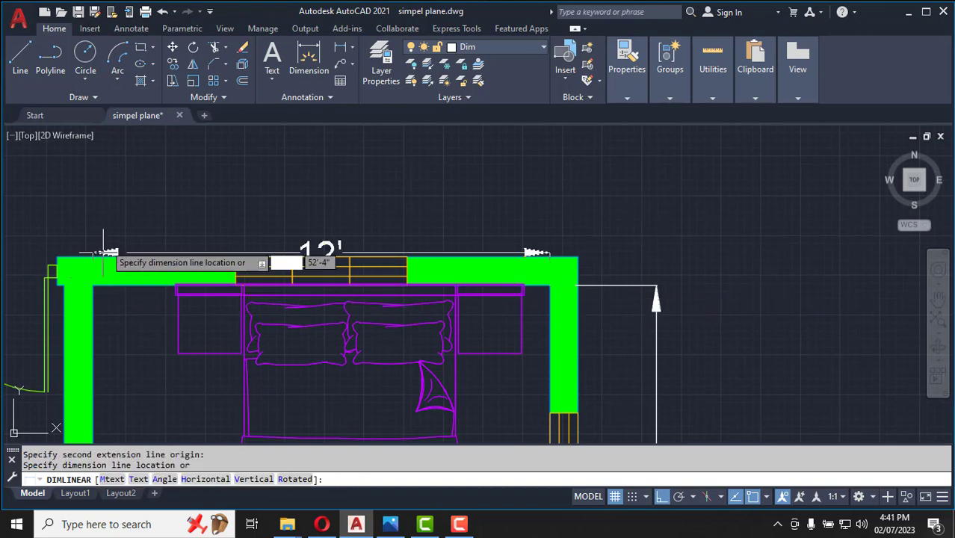
left_click(109, 202)
Dimension the kitchen's inner width along its upper wall, in line with the Bed Room 2 width dimension.
scroll(427, 192, "down", 3)
scroll(508, 213, "up", 4)
key("Return")
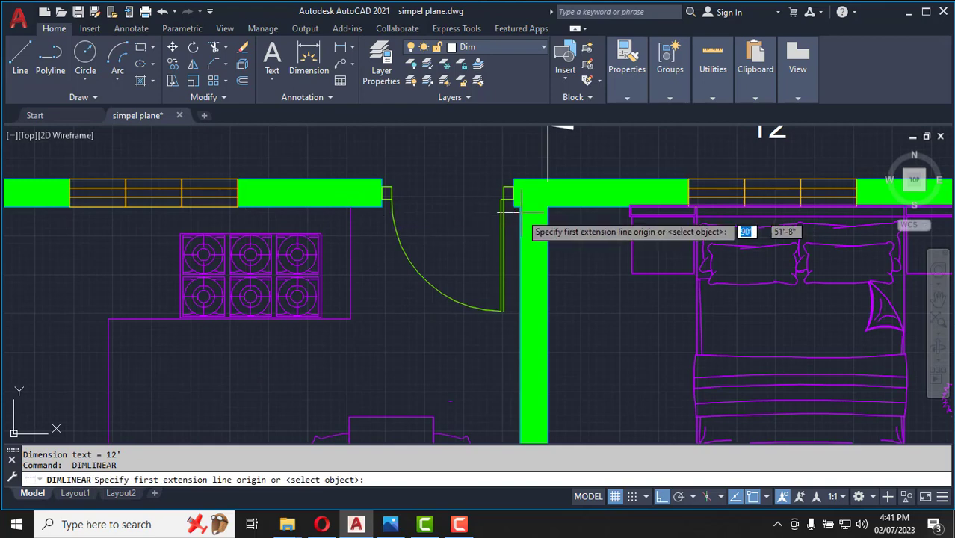
left_click(521, 211)
scroll(818, 181, "down", 3)
scroll(383, 192, "up", 3)
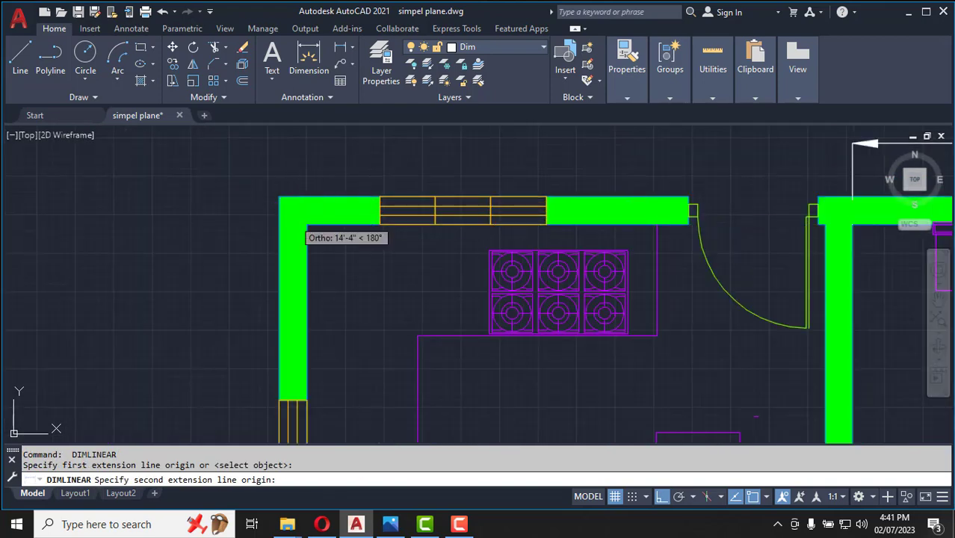
left_click(305, 223)
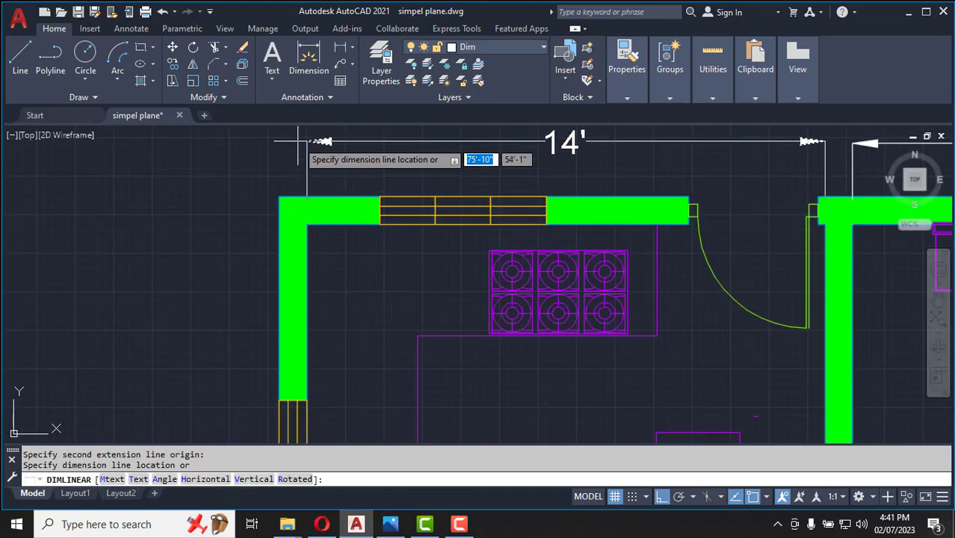
left_click(299, 139)
Dimension the kitchen's inner depth from its upper-left inside corner to the sink-side wall, placed outside the left exterior wall.
scroll(399, 146, "down", 4)
key("Return")
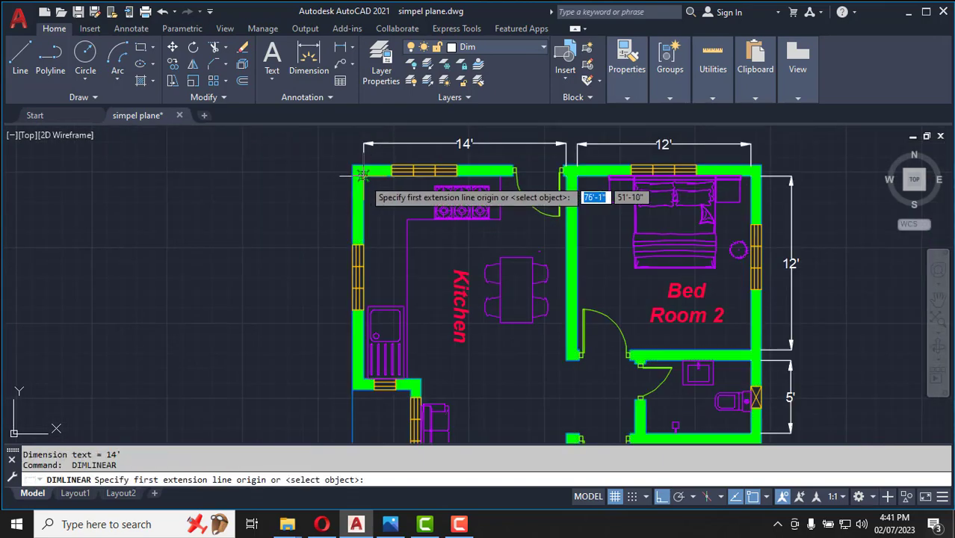
left_click(364, 177)
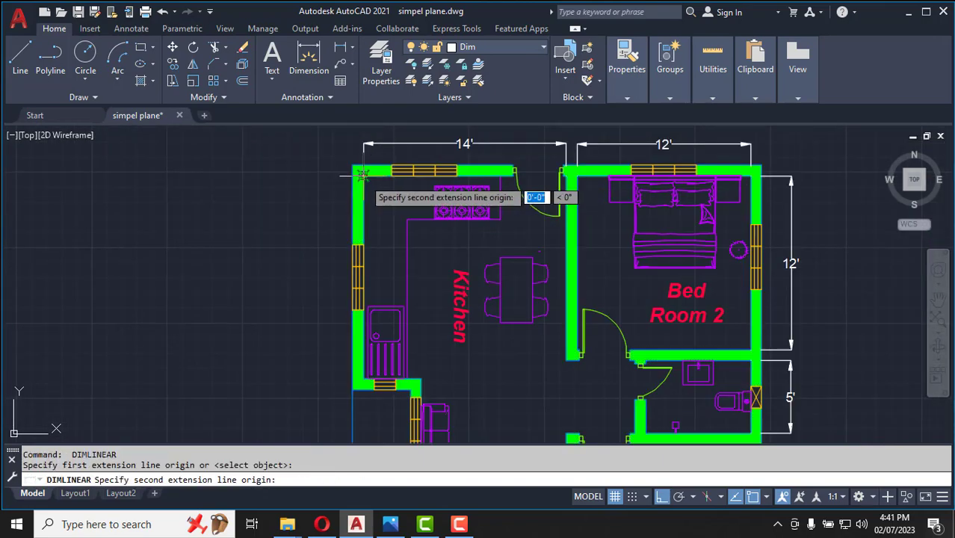
scroll(364, 381, "up", 6)
left_click(345, 383)
scroll(267, 387, "down", 8)
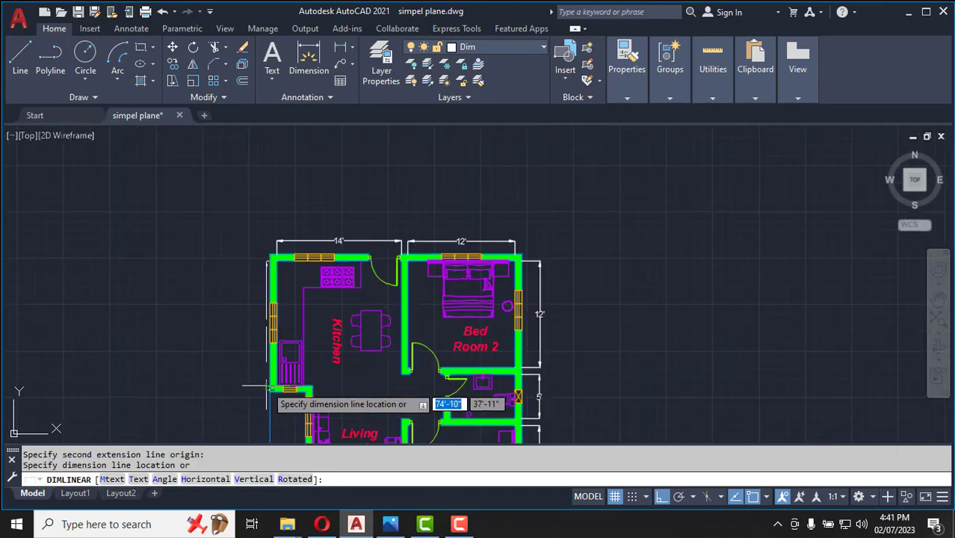
scroll(267, 387, "up", 2)
left_click(253, 383)
Dimension the porch's width along the kitchen's lower exterior wall, from its outer corner to the Living wall, placing the dimension just below the wall.
scroll(257, 374, "down", 5)
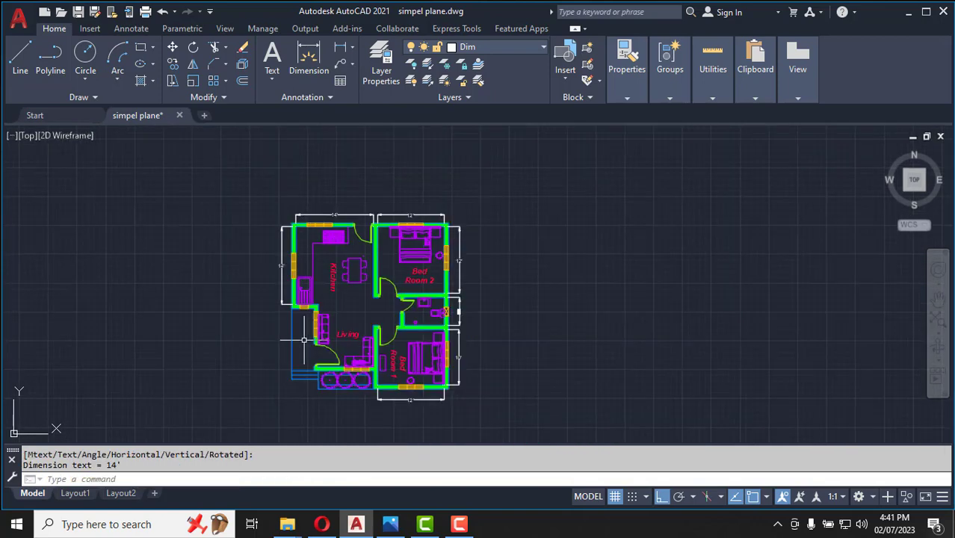
scroll(302, 308, "up", 8)
scroll(265, 175, "up", 4)
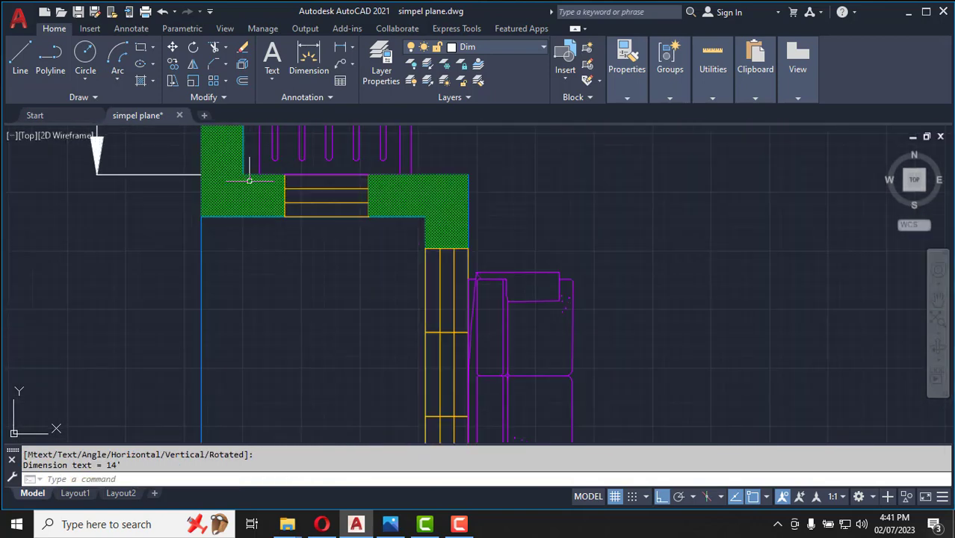
key("space")
left_click(201, 217)
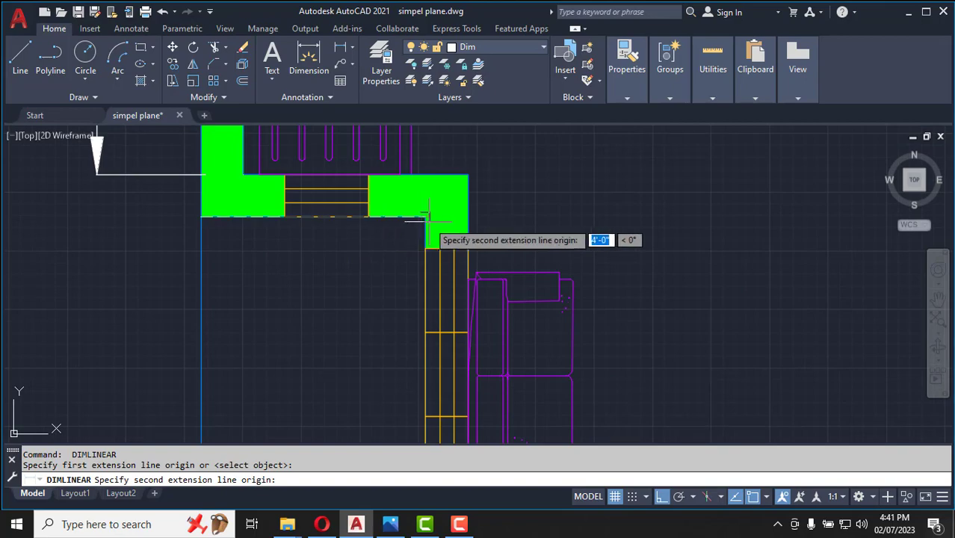
left_click(424, 218)
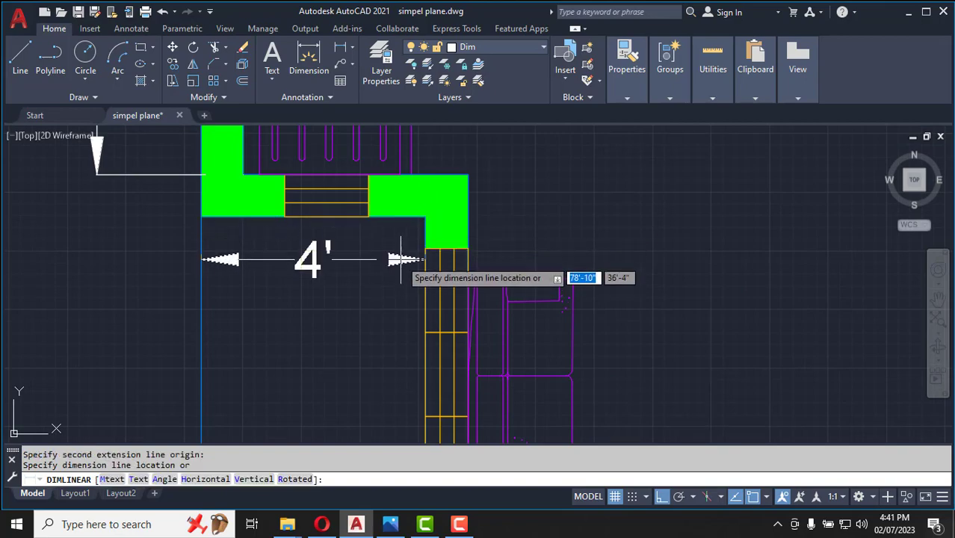
left_click(407, 260)
Dimension the planter area's depth from the Living room's lower exterior wall to Bed Room 1's lower-left outer corner, placed over the plants.
scroll(410, 226, "down", 4)
scroll(224, 419, "up", 2)
scroll(500, 250, "down", 5)
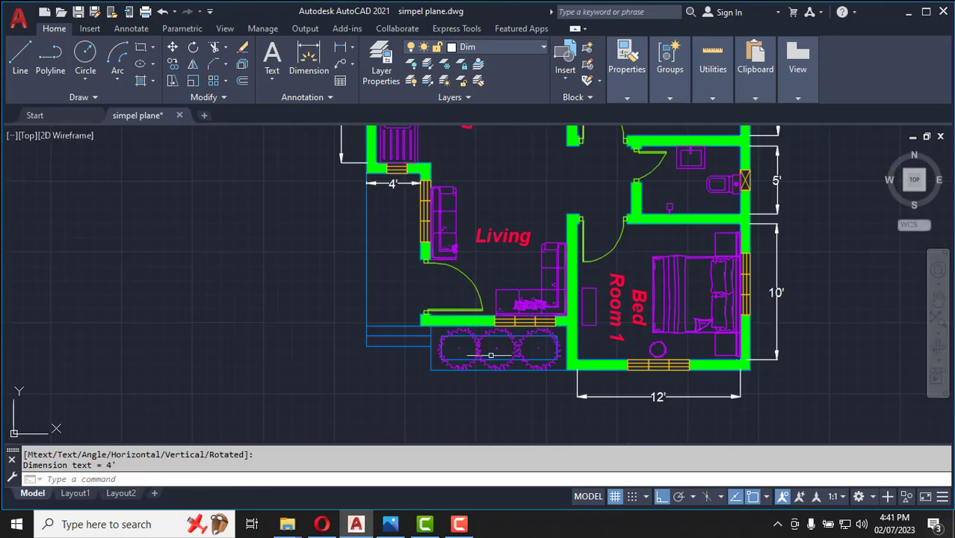
key("space")
scroll(538, 349, "up", 6)
left_click(595, 281)
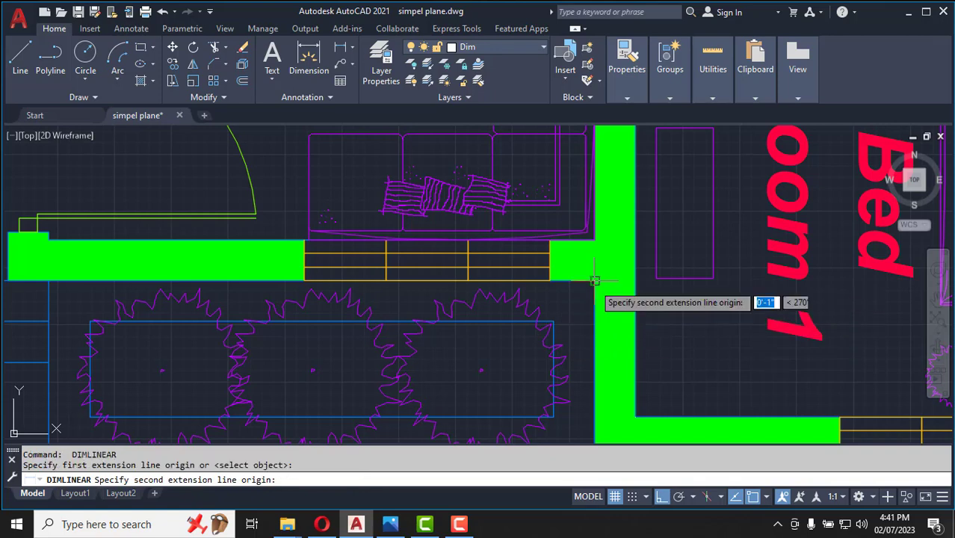
scroll(594, 329, "down", 2)
scroll(584, 396, "up", 2)
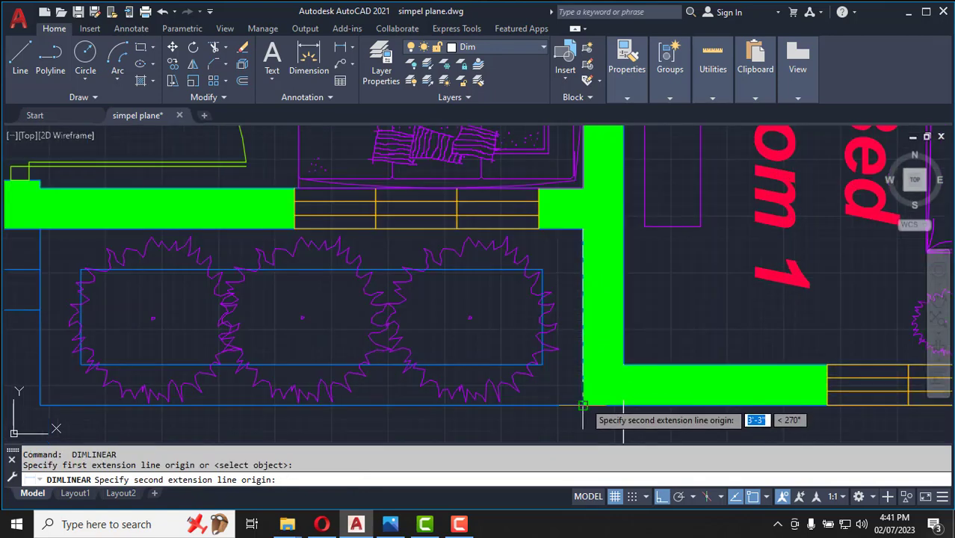
left_click(584, 405)
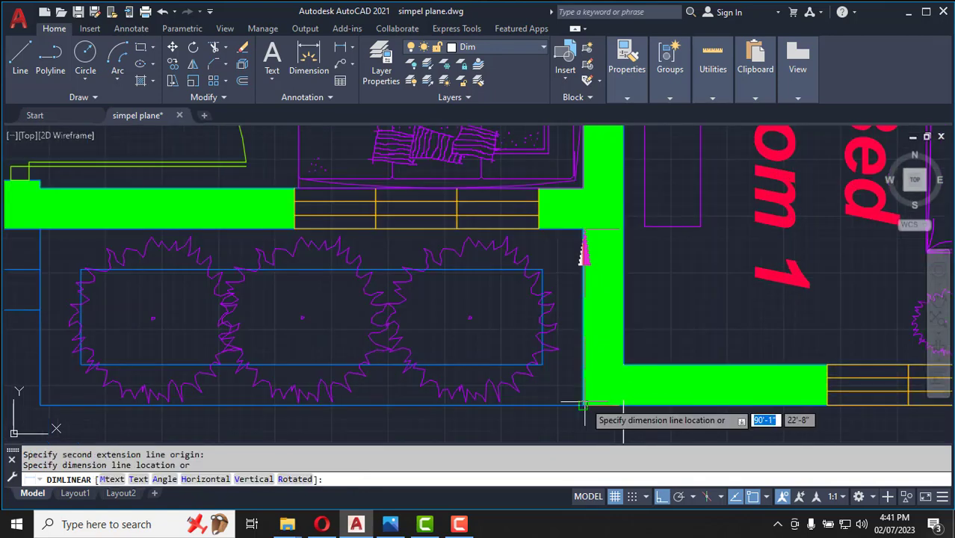
left_click(531, 405)
Dimension the Living room's lower exterior wall from Bed Room 1's wall to its left outer corner, placed below the planter.
scroll(583, 359, "down", 3)
key("Return")
scroll(613, 306, "up", 3)
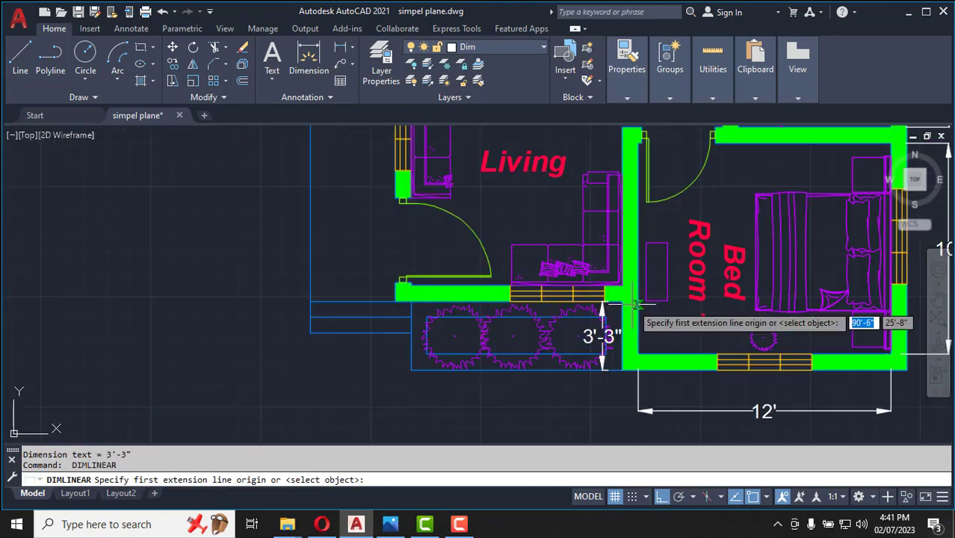
left_click(613, 300)
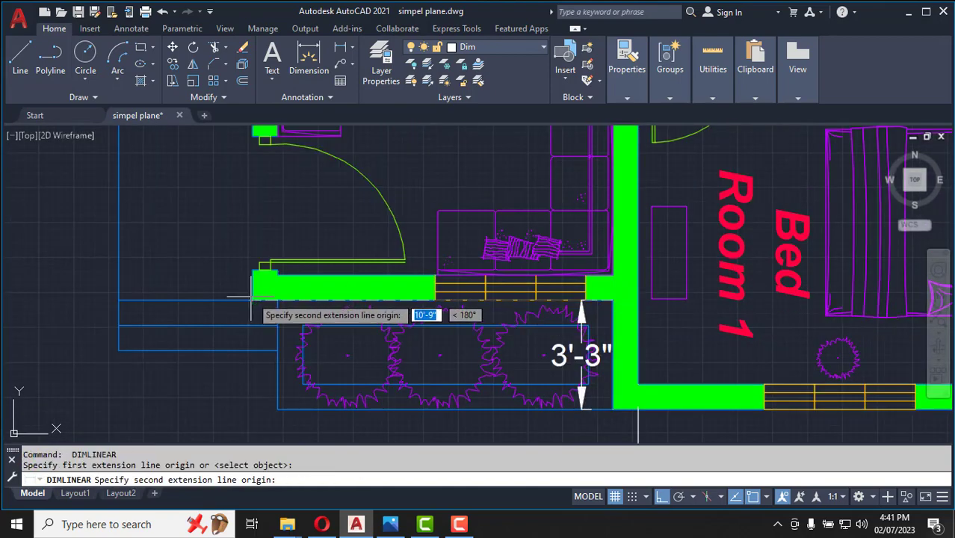
left_click(253, 300)
scroll(258, 296, "down", 4)
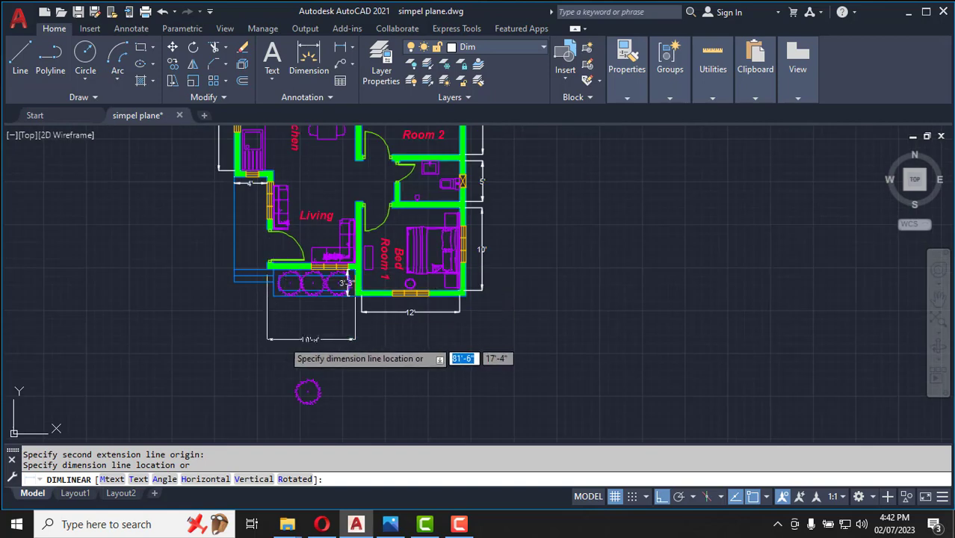
scroll(287, 325, "up", 5)
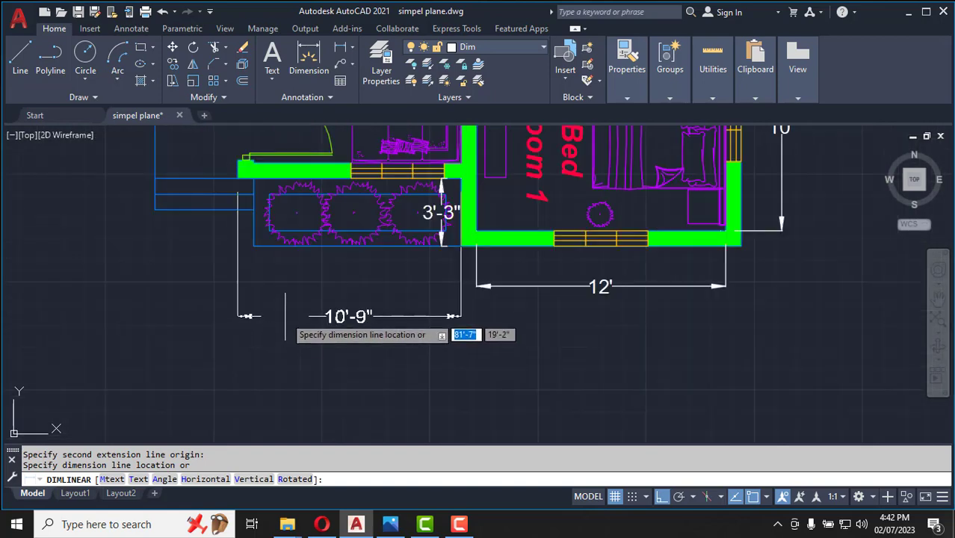
left_click(285, 316)
scroll(367, 348, "down", 4)
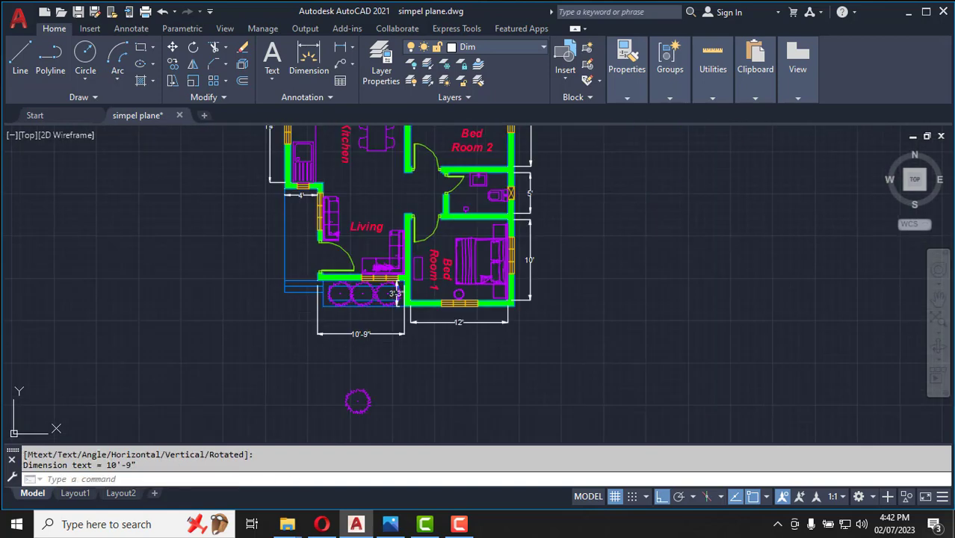
Examine the porch, the planter and the whole floor plan to check the placed dimensions.
scroll(317, 259, "up", 3)
scroll(319, 262, "down", 4)
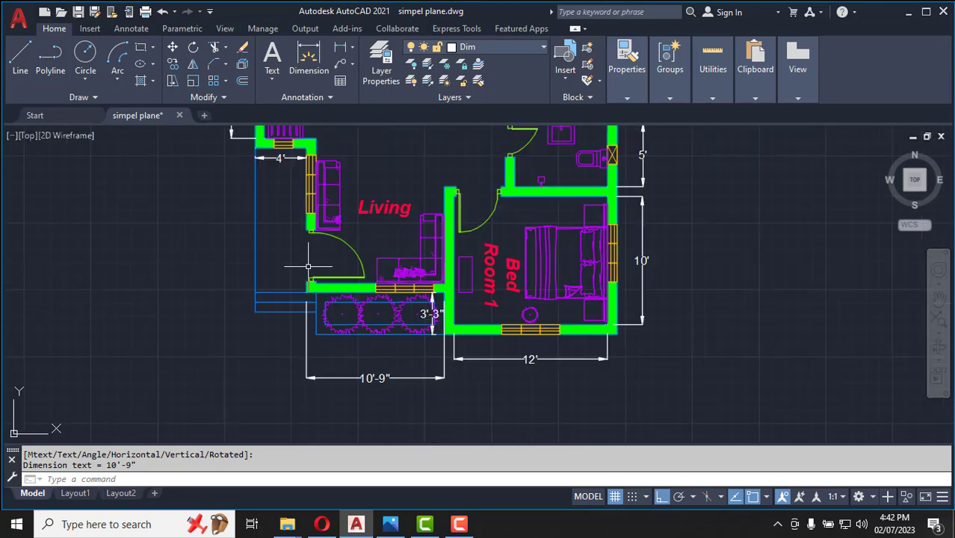
scroll(321, 254, "up", 3)
scroll(322, 248, "down", 1)
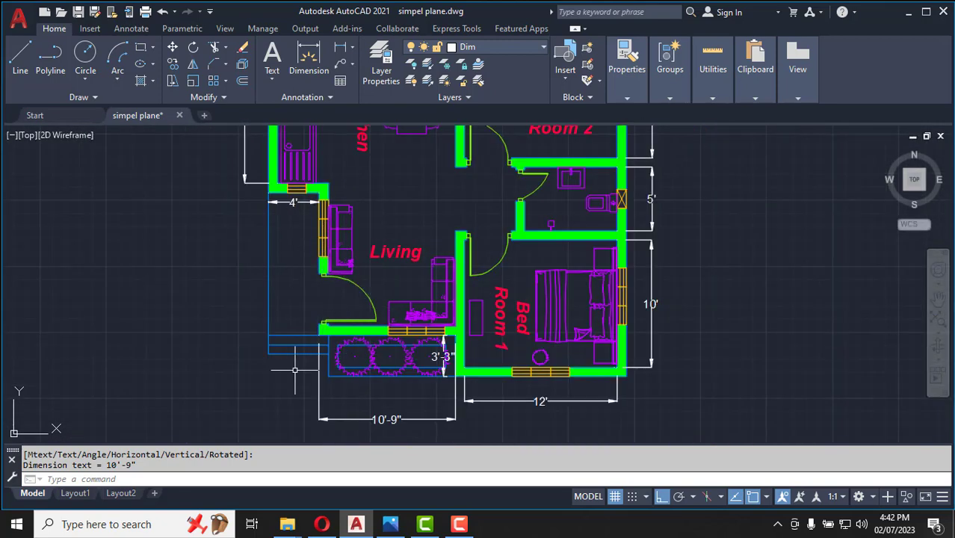
scroll(322, 357, "up", 3)
scroll(296, 358, "down", 3)
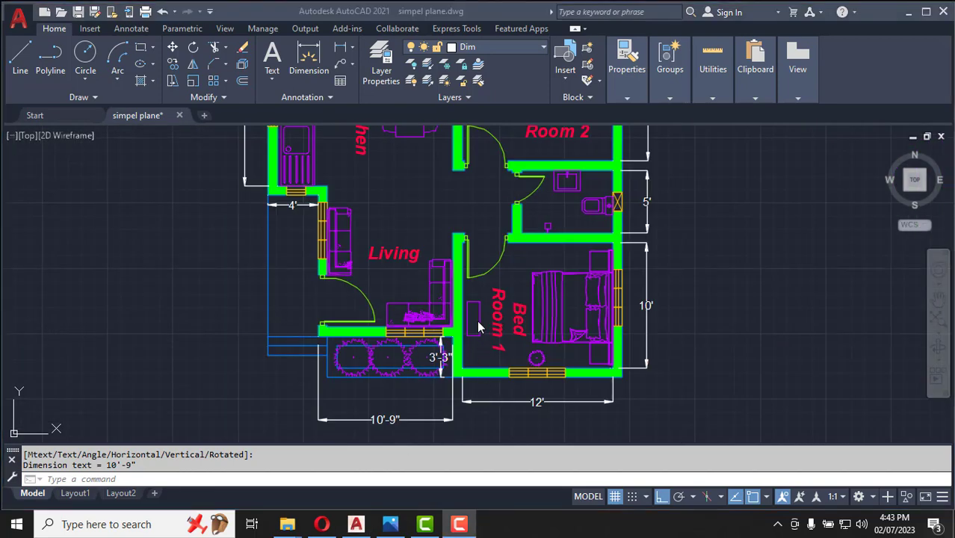
scroll(465, 299, "down", 3)
scroll(452, 230, "up", 1)
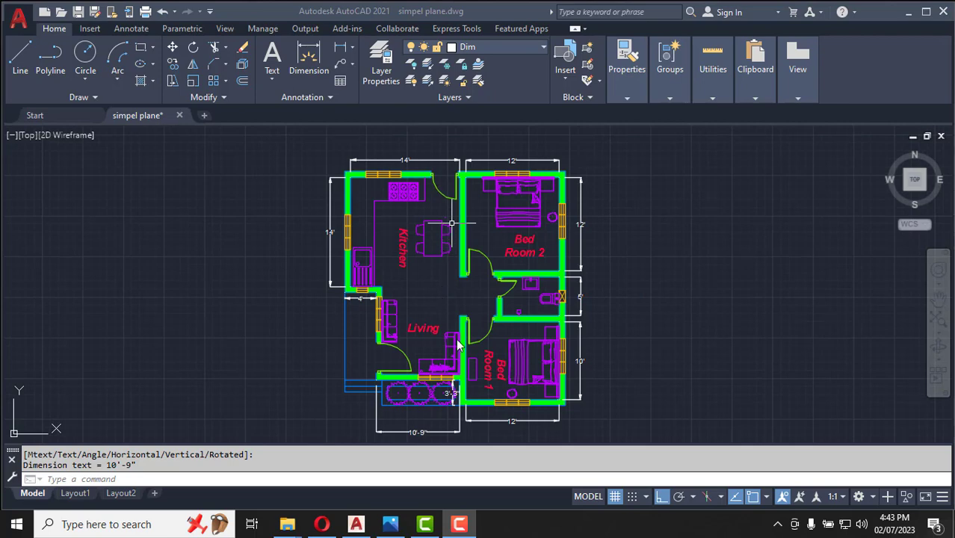
scroll(458, 340, "up", 1)
scroll(448, 310, "down", 1)
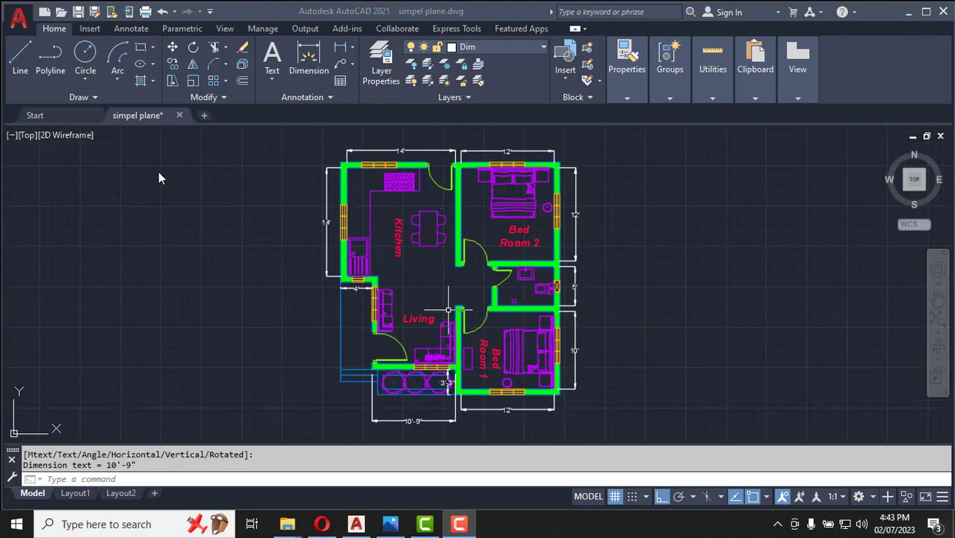